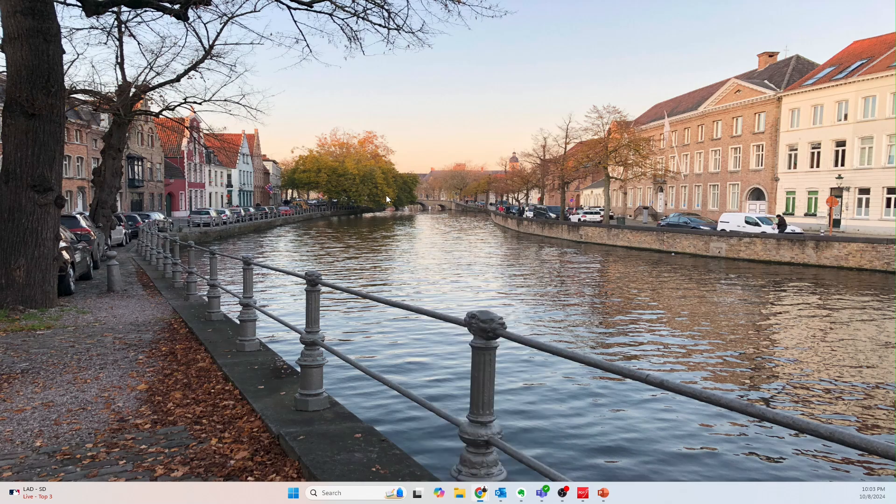
In Chrome, search the web for "wireshark" and open the official Wireshark website.
{"action": "left_click_drag", "start_coordinate": [0, 145], "coordinate": [420, 1]}
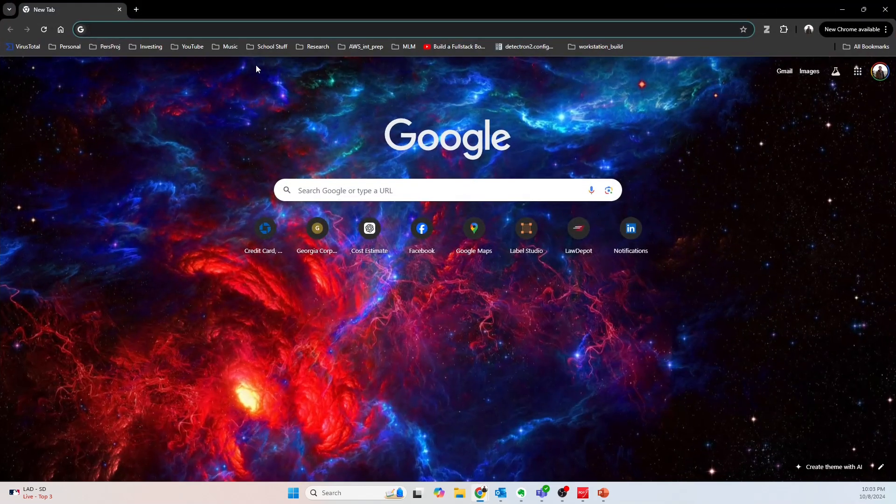
{"action": "type", "text": "wireshark"}
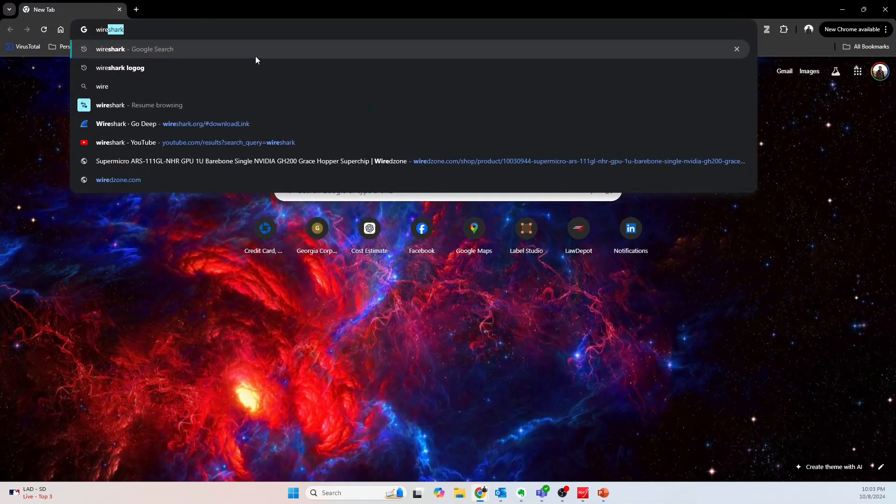
{"action": "key", "text": "Return"}
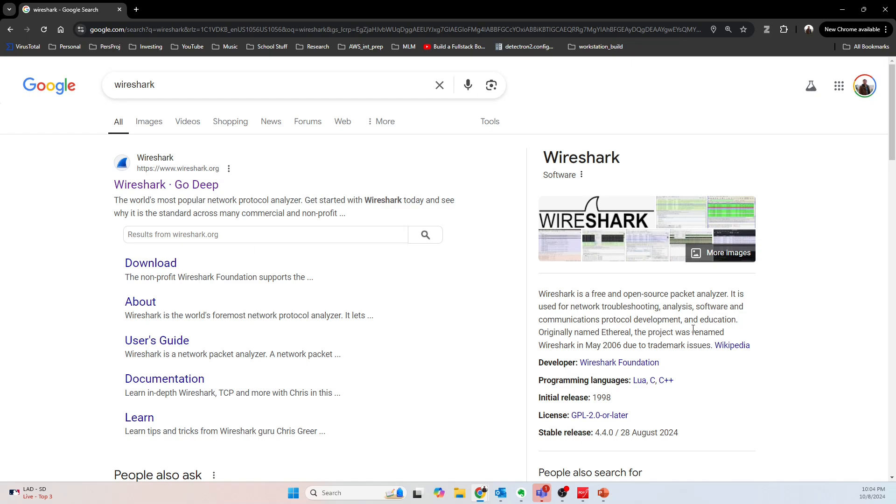
{"action": "left_click", "coordinate": [185, 189]}
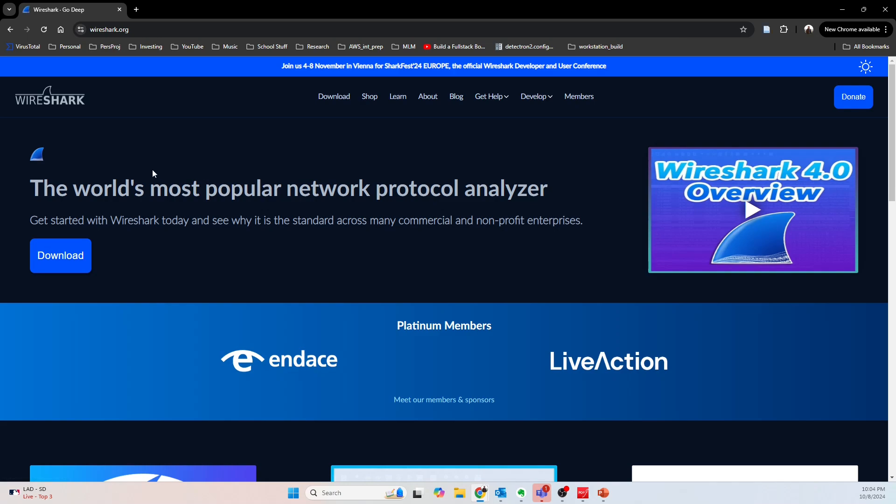
Download the Windows x64 Installer of Wireshark stable release 4.4.0 and launch the downloaded setup.
{"action": "left_click", "coordinate": [71, 261]}
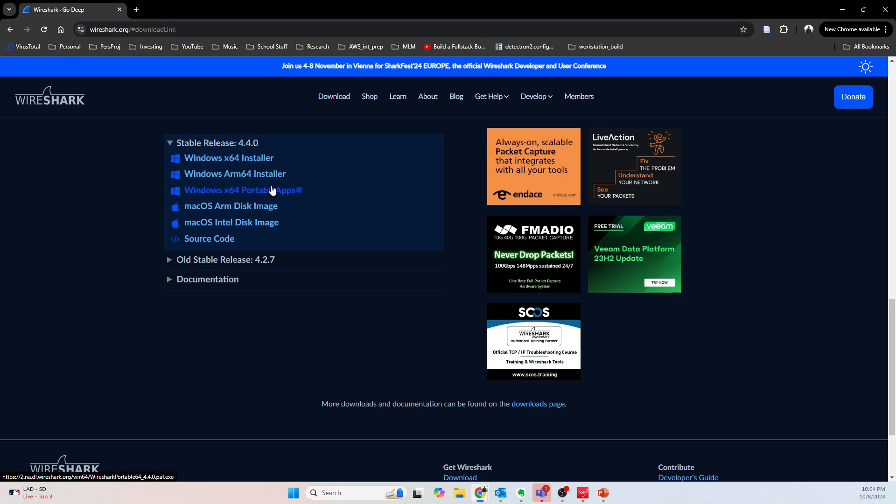
{"action": "left_click", "coordinate": [254, 163]}
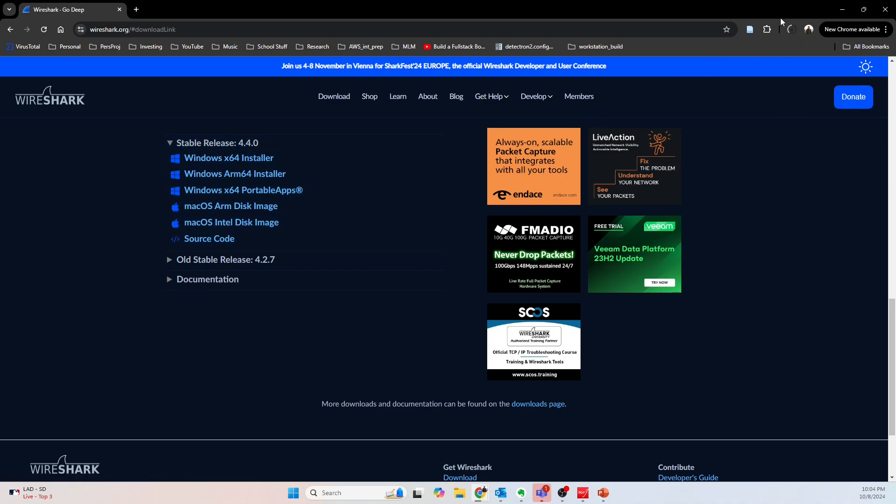
{"action": "left_click", "coordinate": [791, 30]}
{"action": "left_click", "coordinate": [750, 73]}
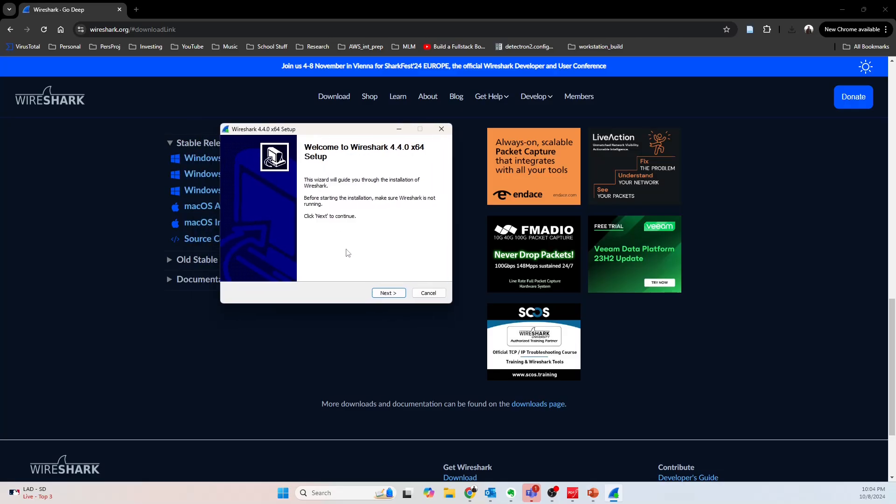
Acknowledge the license in Wireshark Setup, pass the donation page, and accept the default components after reviewing them.
{"action": "left_click", "coordinate": [388, 293]}
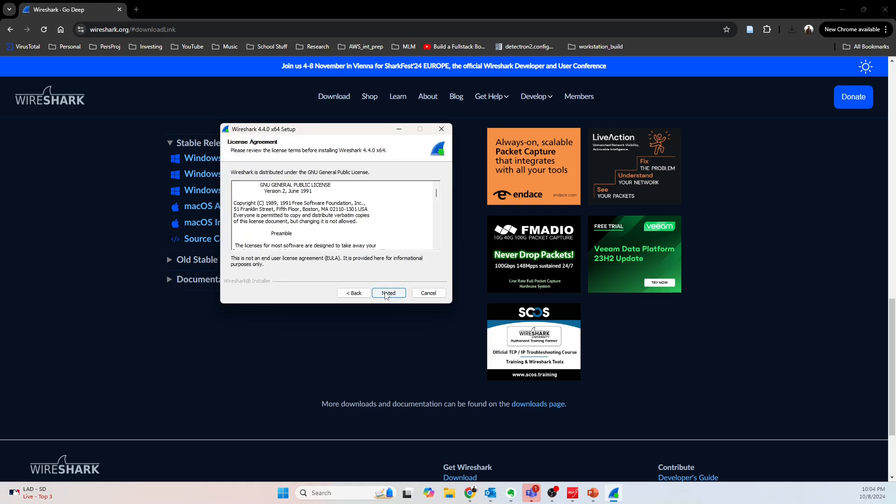
{"action": "left_click", "coordinate": [388, 294]}
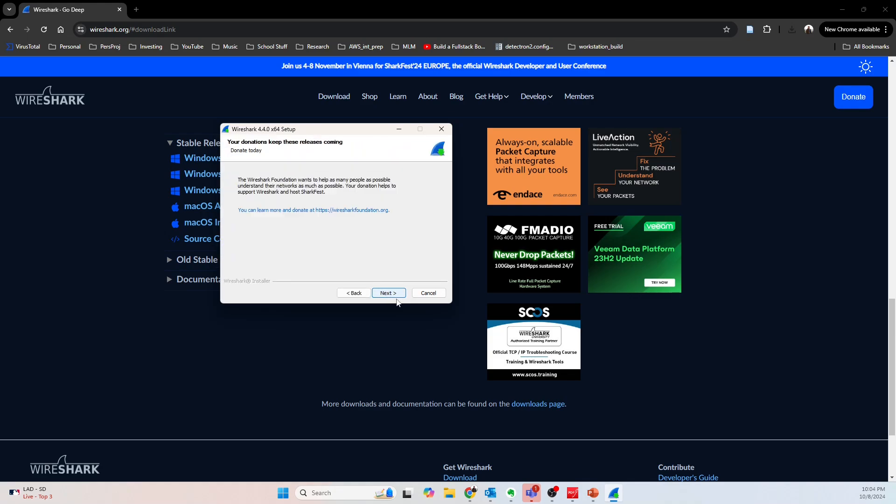
{"action": "left_click", "coordinate": [395, 294]}
{"action": "scroll", "coordinate": [373, 224], "scroll_direction": "down", "scroll_amount": 1}
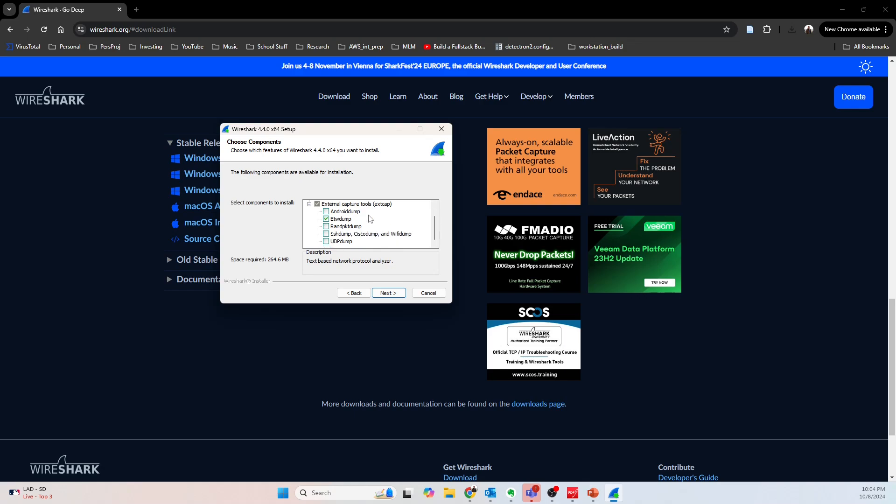
{"action": "scroll", "coordinate": [374, 235], "scroll_direction": "up", "scroll_amount": 1}
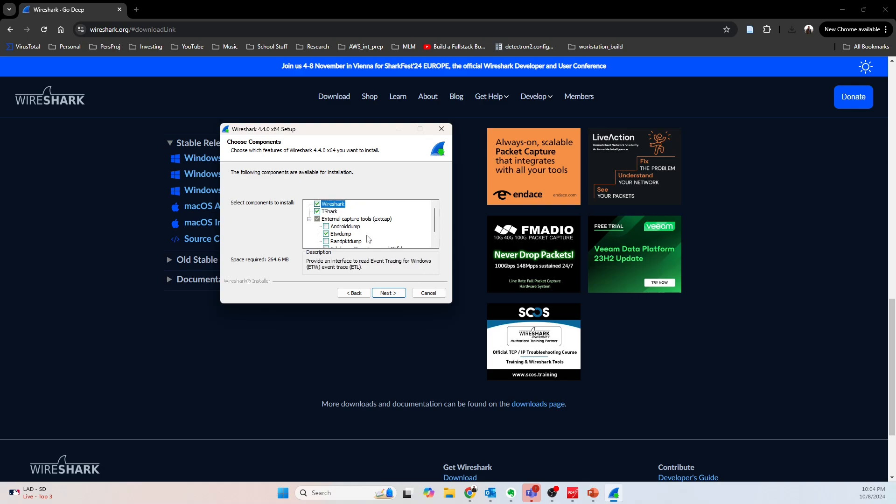
{"action": "scroll", "coordinate": [378, 236], "scroll_direction": "down", "scroll_amount": 1}
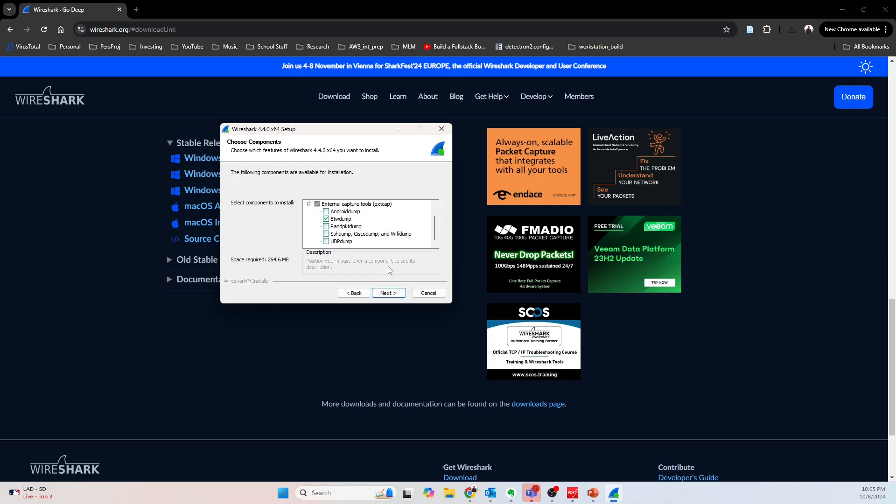
{"action": "left_click", "coordinate": [389, 293]}
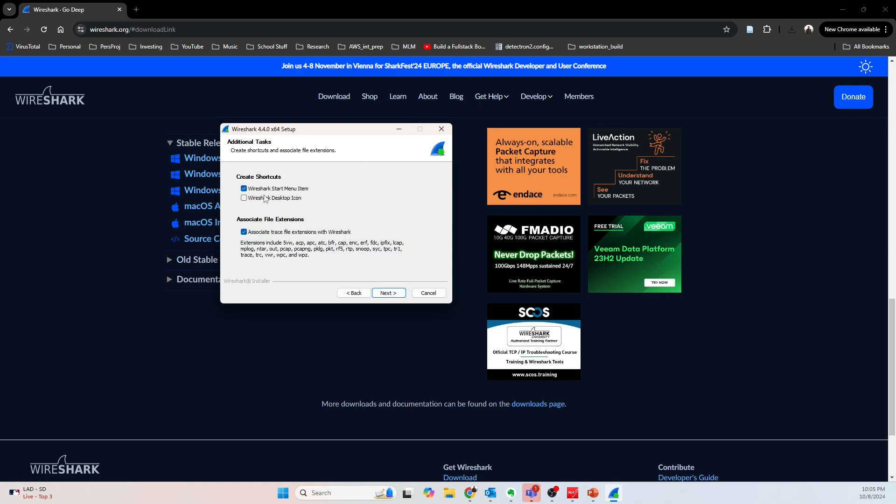
Install Wireshark with the default shortcuts, file associations and destination folder, without USBPcap, and finish the setup.
{"action": "left_click", "coordinate": [377, 293]}
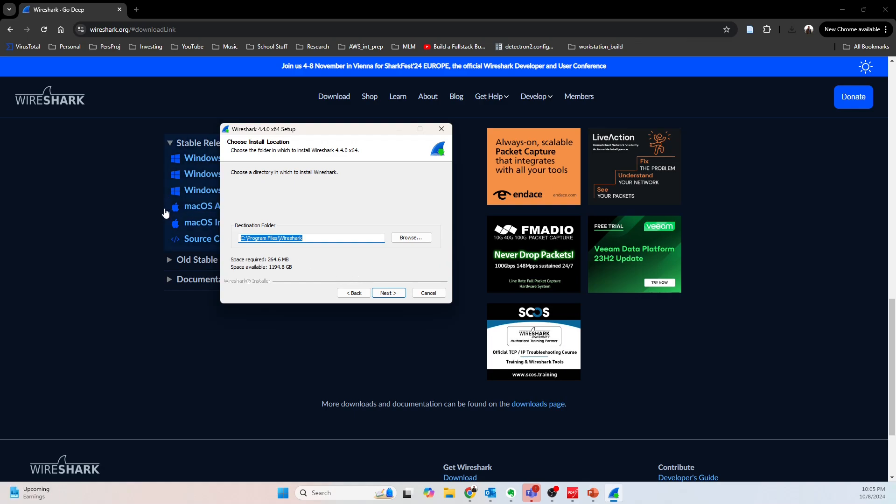
{"action": "left_click", "coordinate": [394, 295]}
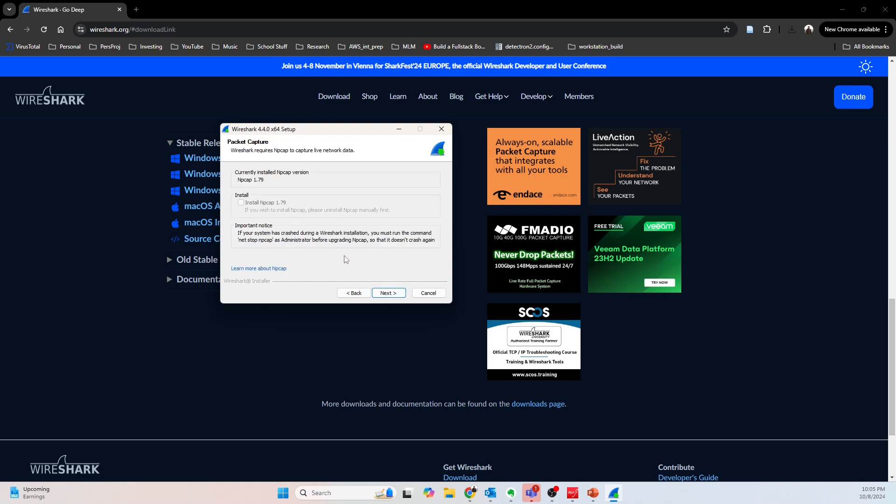
{"action": "left_click", "coordinate": [400, 295]}
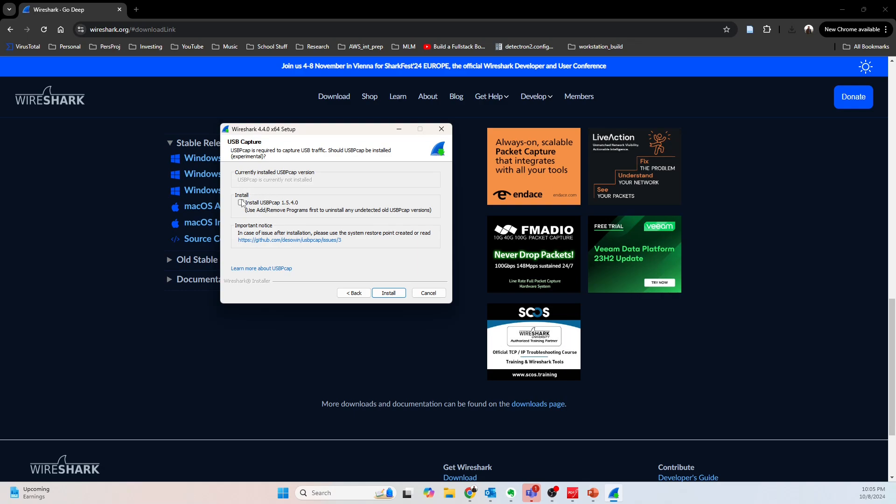
{"action": "left_click", "coordinate": [387, 295]}
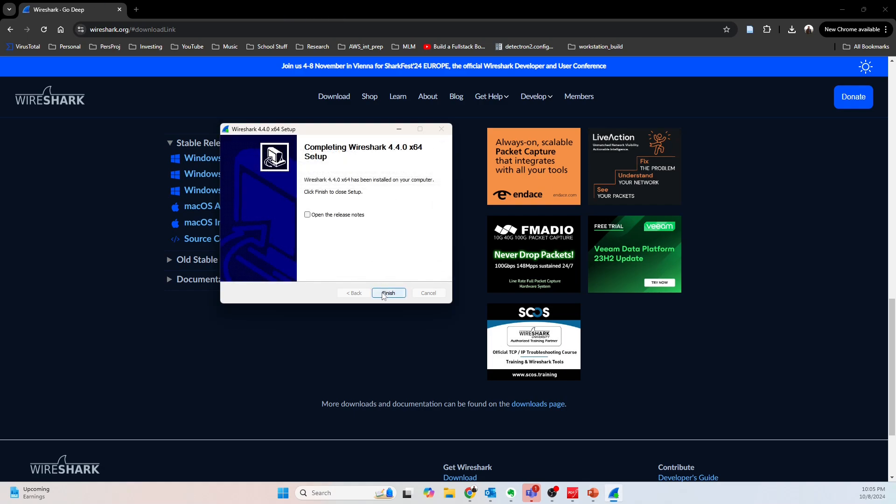
{"action": "left_click", "coordinate": [380, 291]}
Minimize the browser, launch Wireshark, and start a live packet capture on the Ethernet 3 interface.
{"action": "key", "text": "super"}
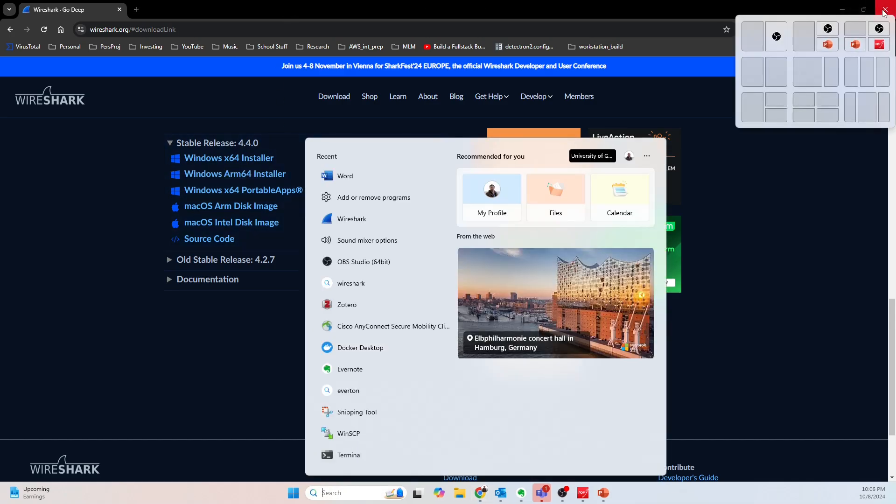
{"action": "left_click", "coordinate": [842, 10]}
{"action": "left_click", "coordinate": [345, 492]}
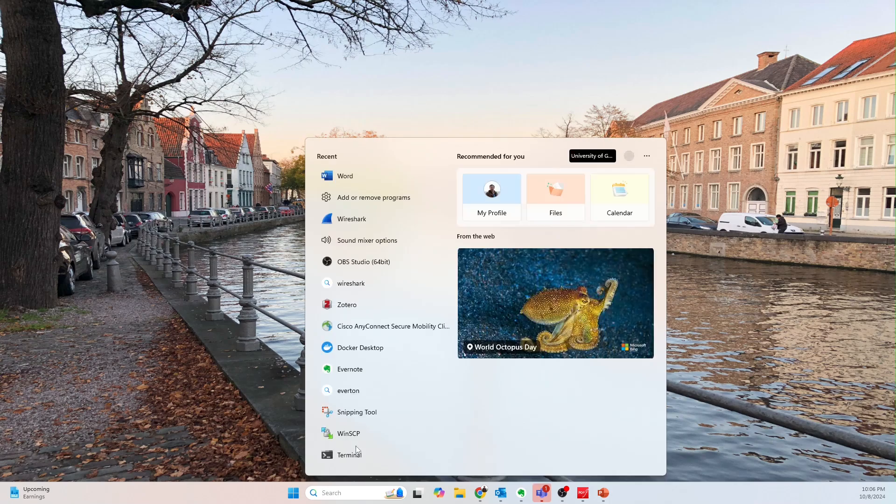
{"action": "type", "text": "wireshark"}
{"action": "key", "text": "Return"}
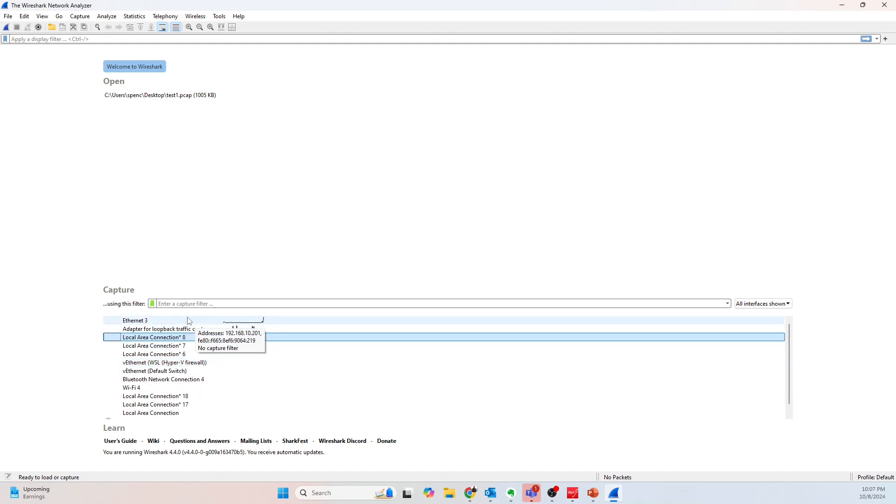
{"action": "double_click", "coordinate": [202, 322]}
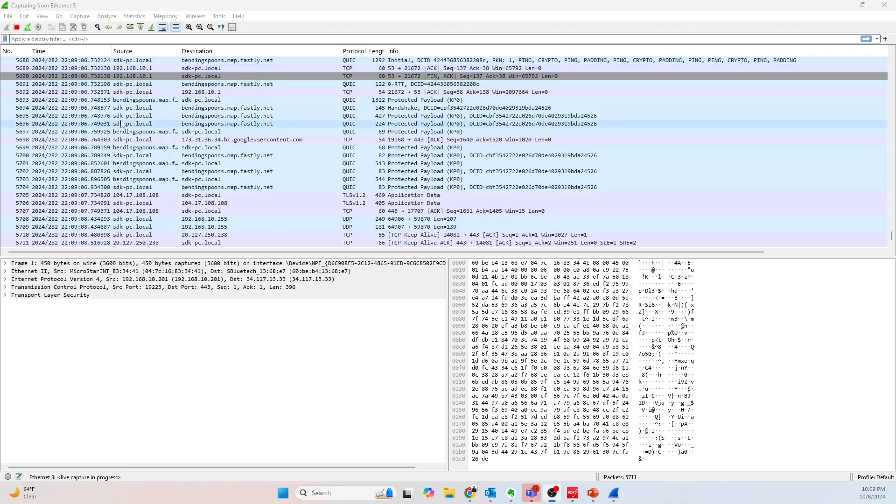
Stop the live capture and open the save dialog for storing it as a new capture file.
{"action": "left_click", "coordinate": [17, 28]}
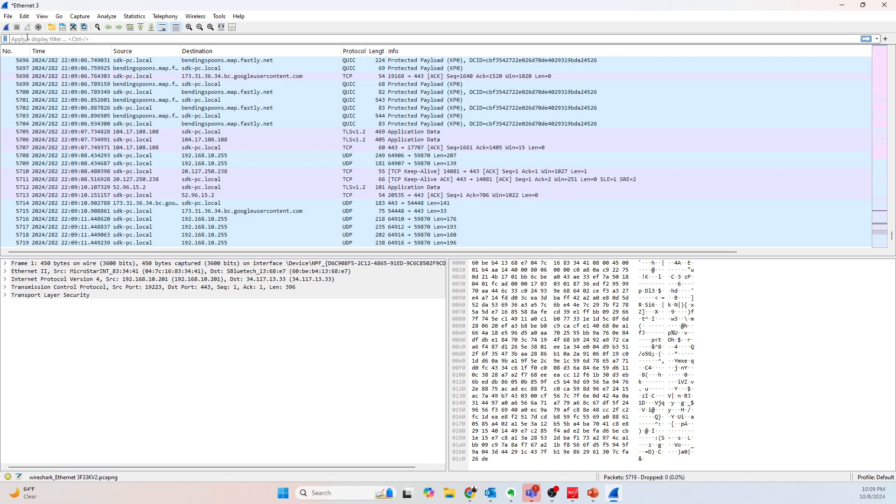
{"action": "left_click", "coordinate": [8, 16]}
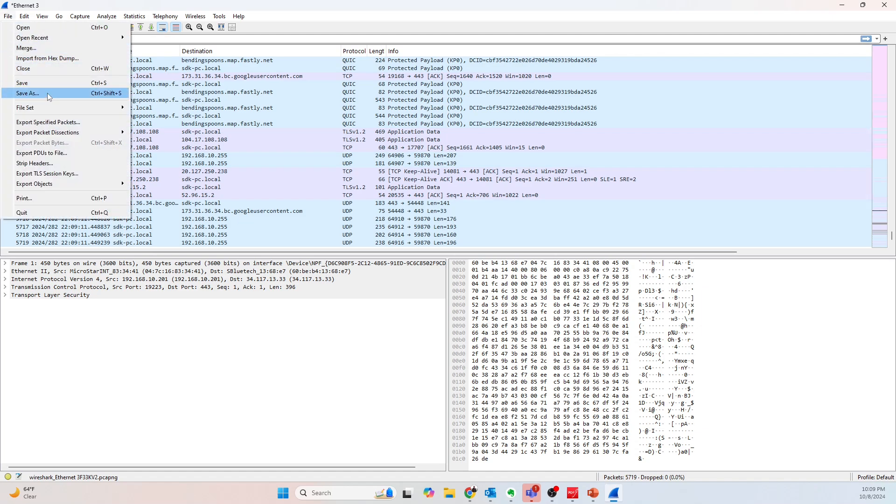
{"action": "left_click", "coordinate": [28, 92]}
{"action": "left_click_drag", "start_coordinate": [350, 76], "coordinate": [337, 76]}
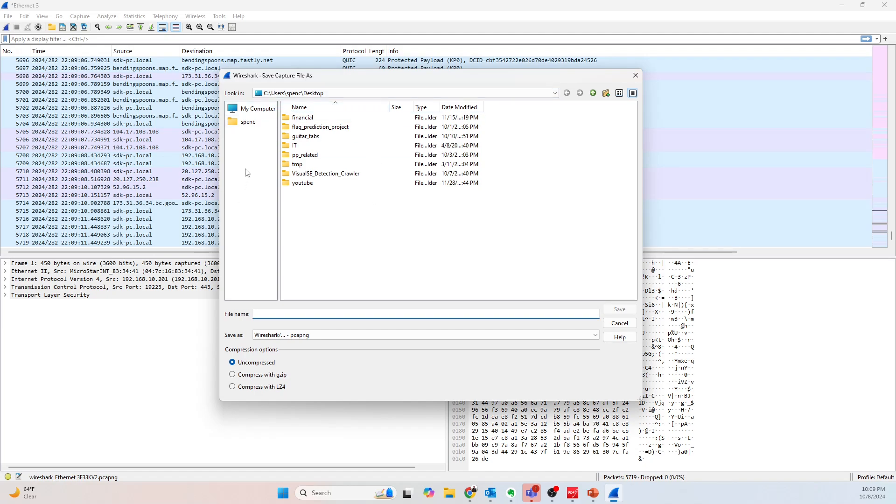
Browse from My Computer through Local Disk (C:) and Users to the user profile's Desktop folder.
{"action": "left_click", "coordinate": [257, 108]}
{"action": "left_click", "coordinate": [304, 128]}
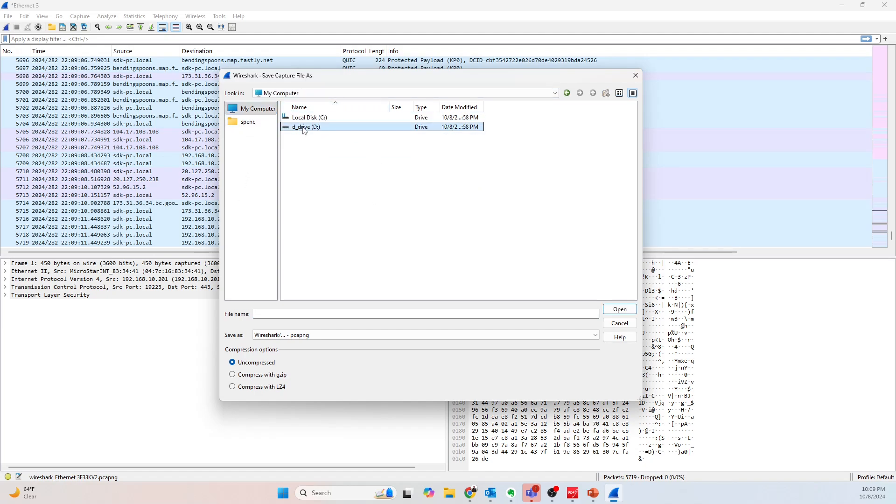
{"action": "double_click", "coordinate": [303, 128]}
{"action": "left_click", "coordinate": [269, 111]}
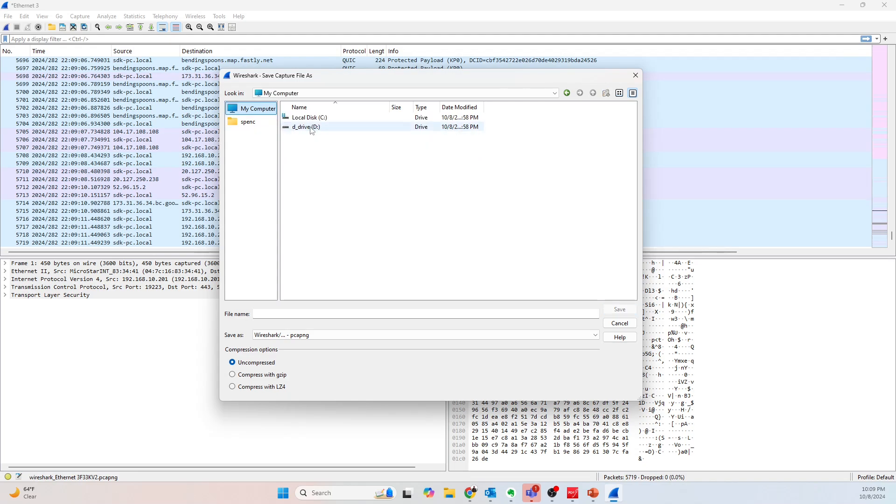
{"action": "double_click", "coordinate": [309, 118]}
{"action": "double_click", "coordinate": [310, 184]}
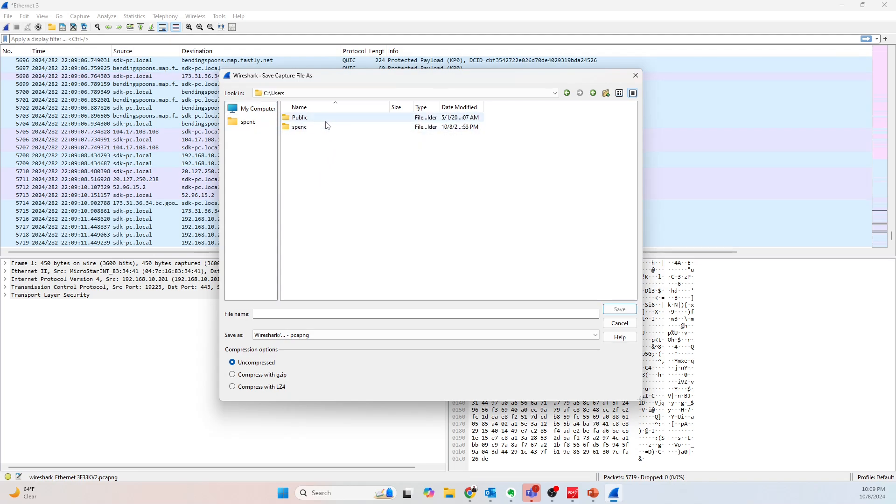
{"action": "double_click", "coordinate": [308, 130]}
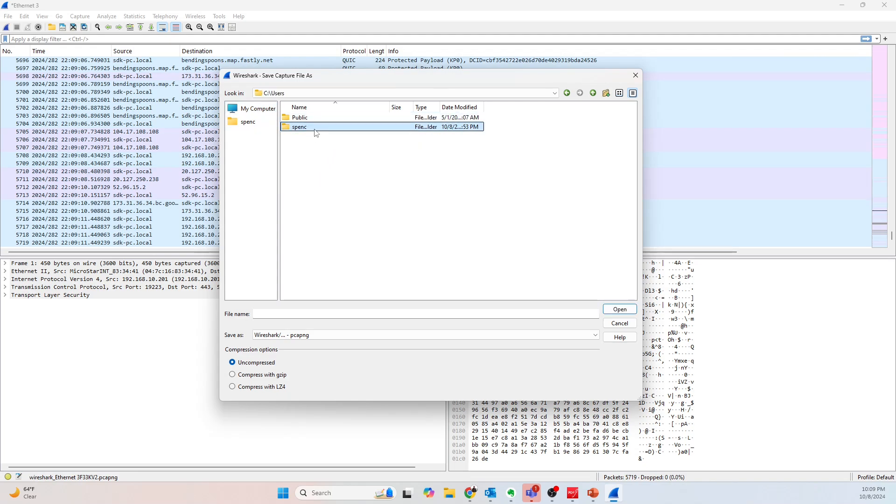
{"action": "double_click", "coordinate": [302, 286]}
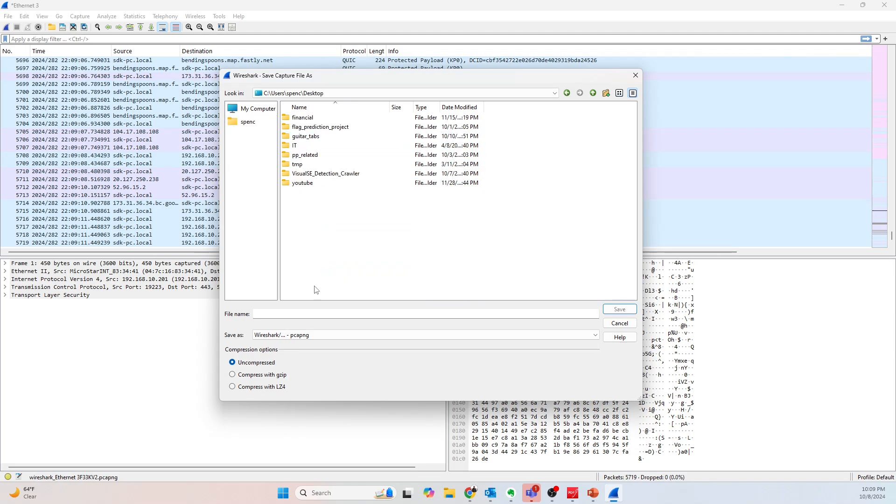
Name the capture file test1.
{"action": "left_click", "coordinate": [301, 314]}
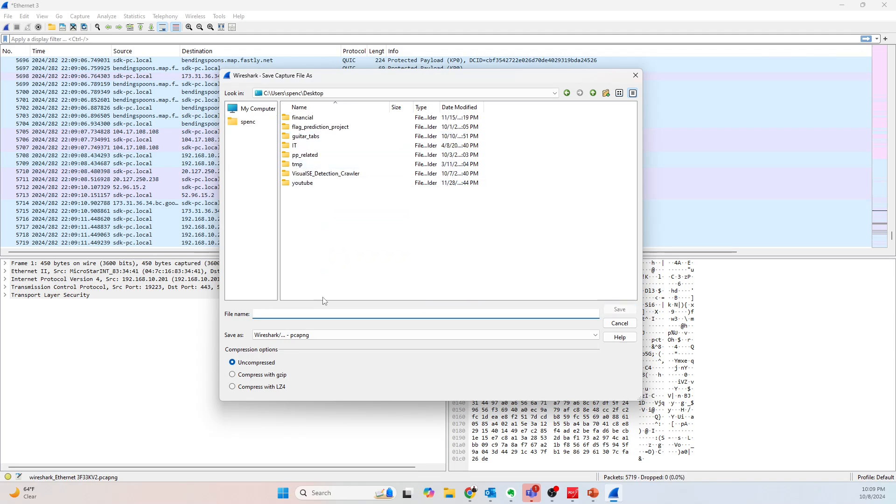
{"action": "type", "text": "trdy"}
{"action": "key", "text": "BackSpace"}
{"action": "key", "text": "BackSpace"}
{"action": "key", "text": "BackSpace"}
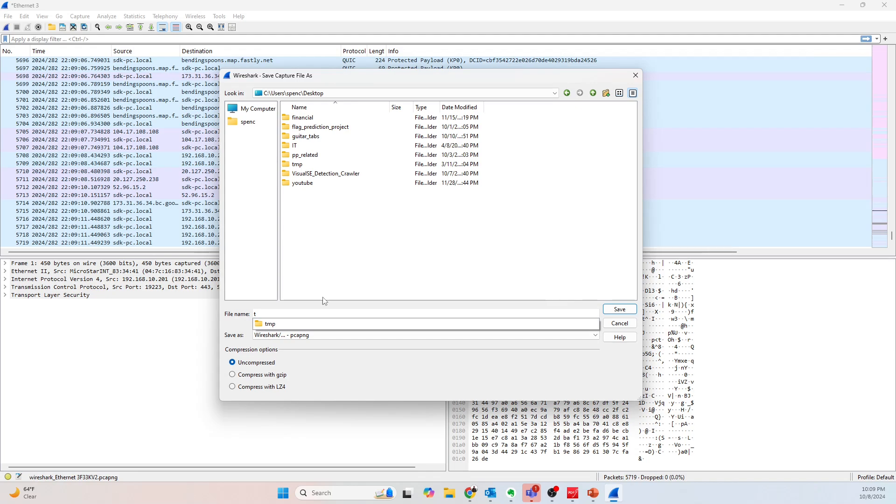
{"action": "type", "text": "est1"}
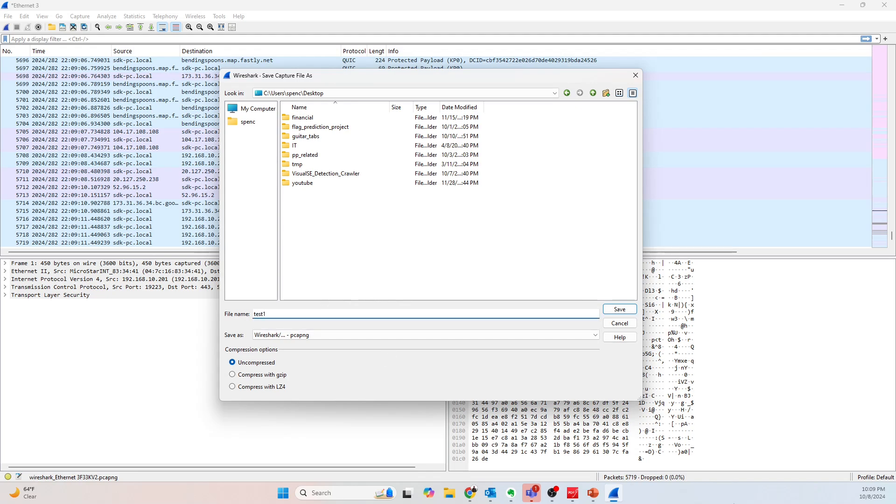
Set the capture file's save format to Wireshark/tcpdump/... - pcap.
{"action": "left_click", "coordinate": [788, 490]}
{"action": "left_click", "coordinate": [142, 295]}
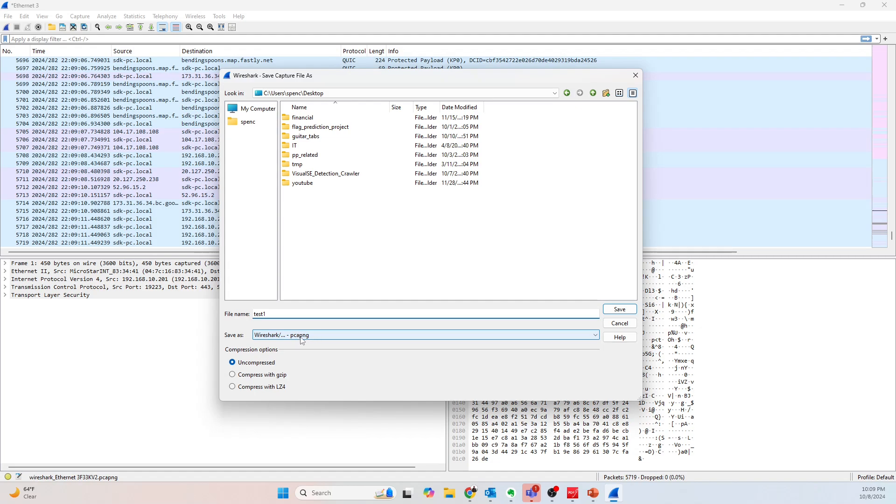
{"action": "left_click", "coordinate": [589, 338]}
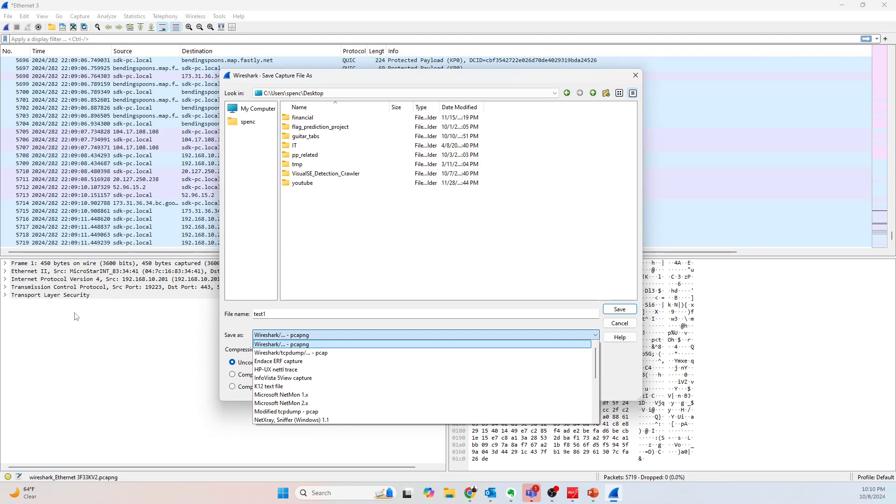
{"action": "left_click", "coordinate": [326, 353]}
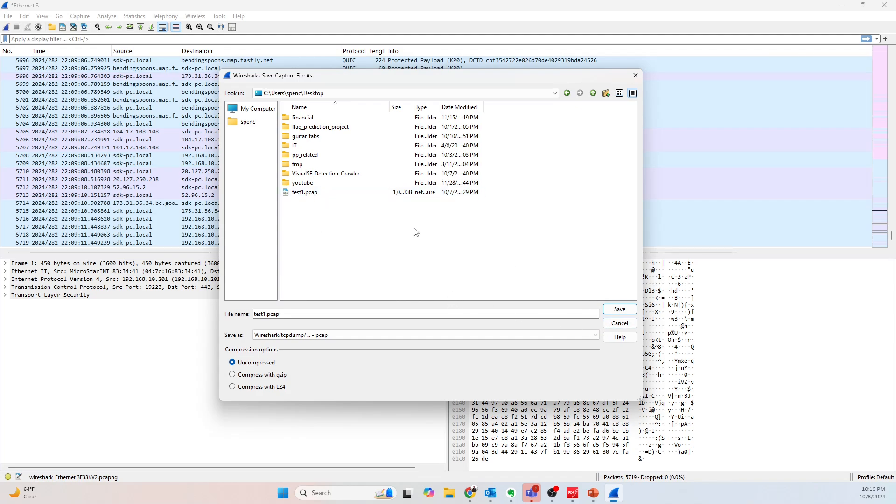
Save the capture to the Desktop as test1.pcap, replacing the existing file of that name.
{"action": "left_click", "coordinate": [621, 310]}
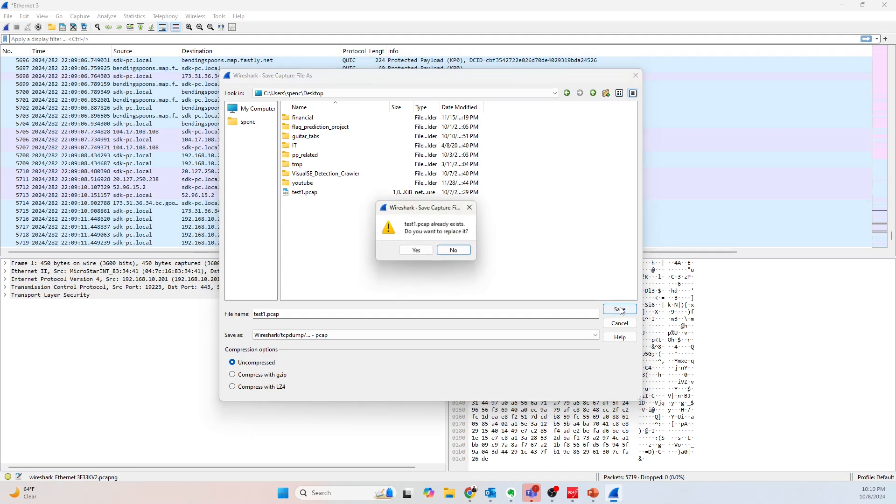
{"action": "left_click", "coordinate": [416, 251]}
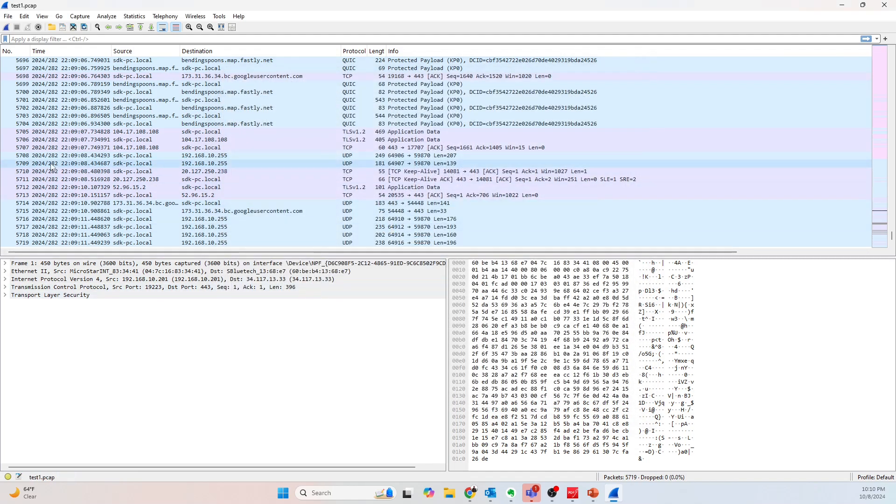
Start a fresh live capture on Ethernet 3 and stop it after a few seconds.
{"action": "left_click", "coordinate": [8, 28]}
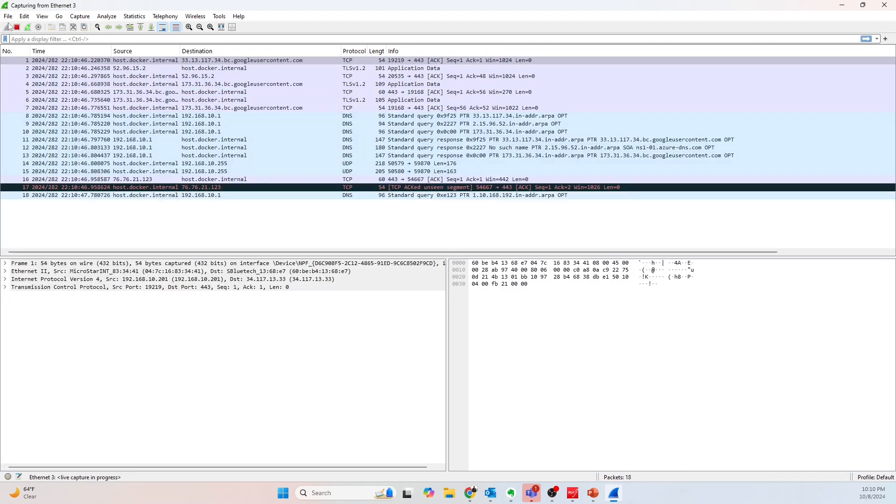
{"action": "left_click", "coordinate": [17, 27]}
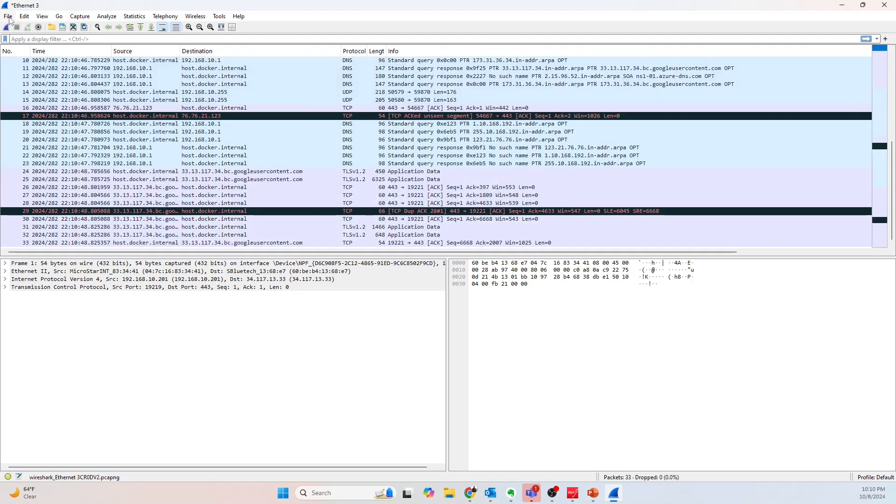
Open test1.pcap from the Desktop, continuing without saving the newly captured packets.
{"action": "left_click", "coordinate": [9, 17]}
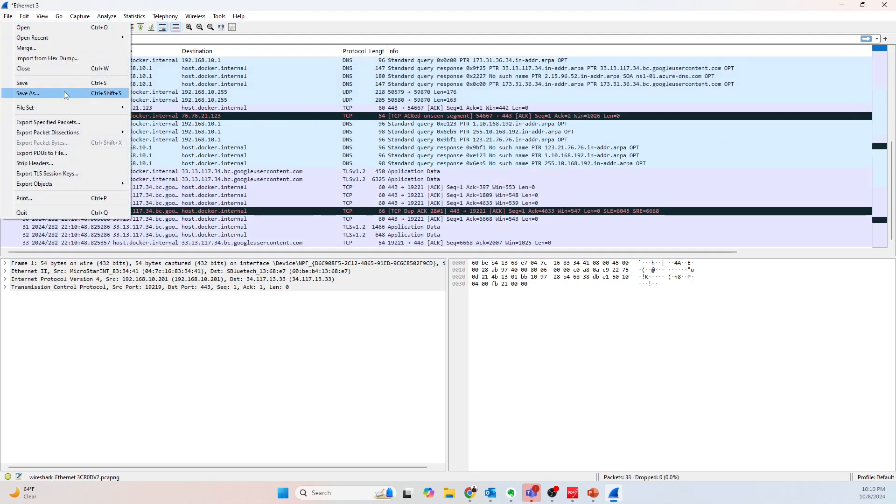
{"action": "mouse_move", "coordinate": [65, 44]}
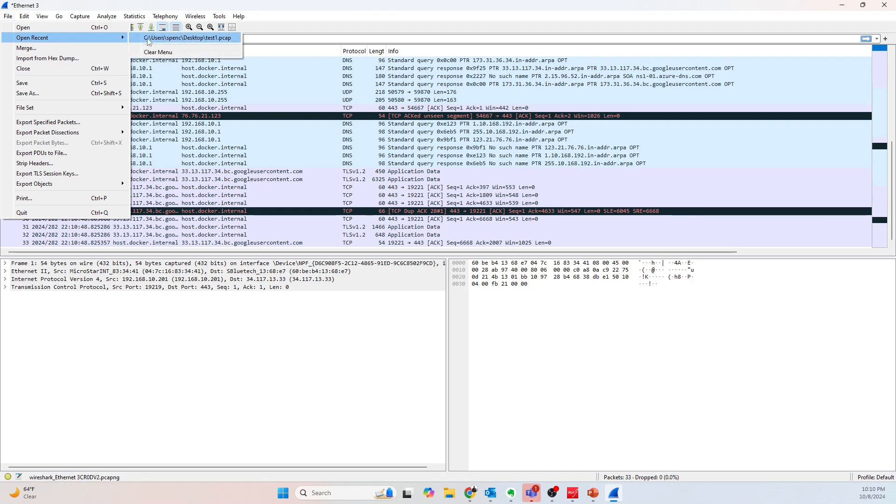
{"action": "left_click", "coordinate": [103, 29]}
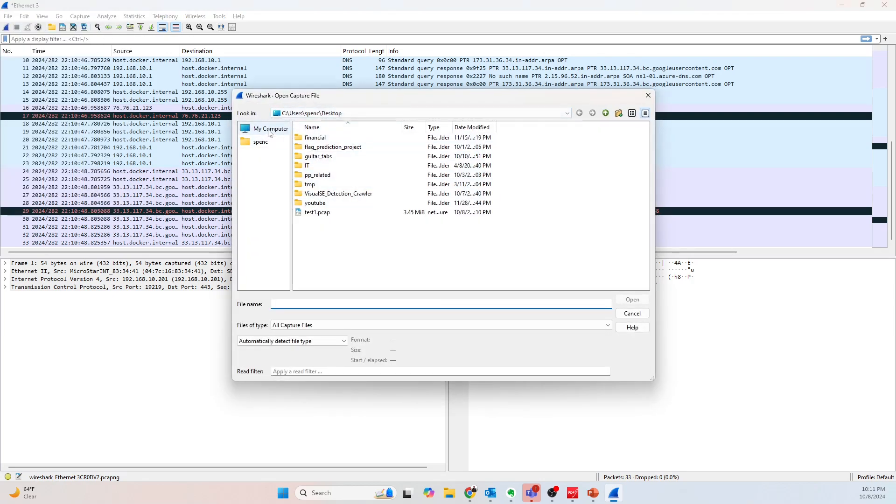
{"action": "double_click", "coordinate": [324, 213]}
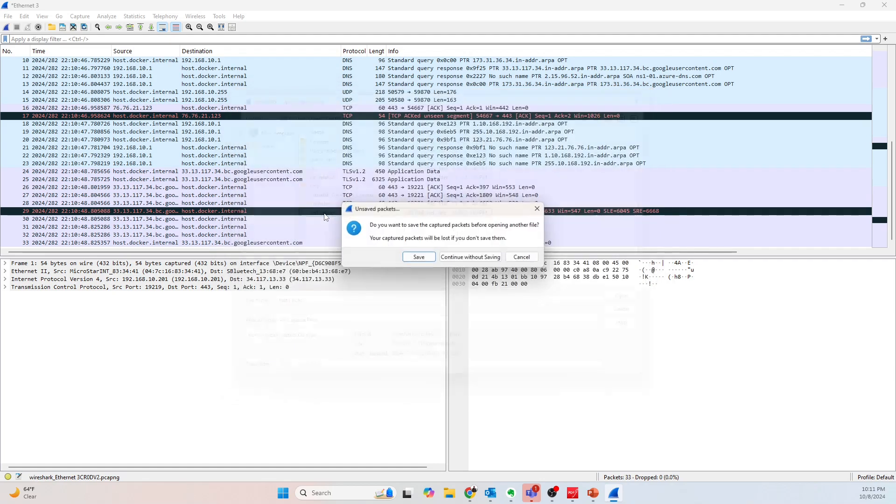
{"action": "left_click", "coordinate": [466, 260]}
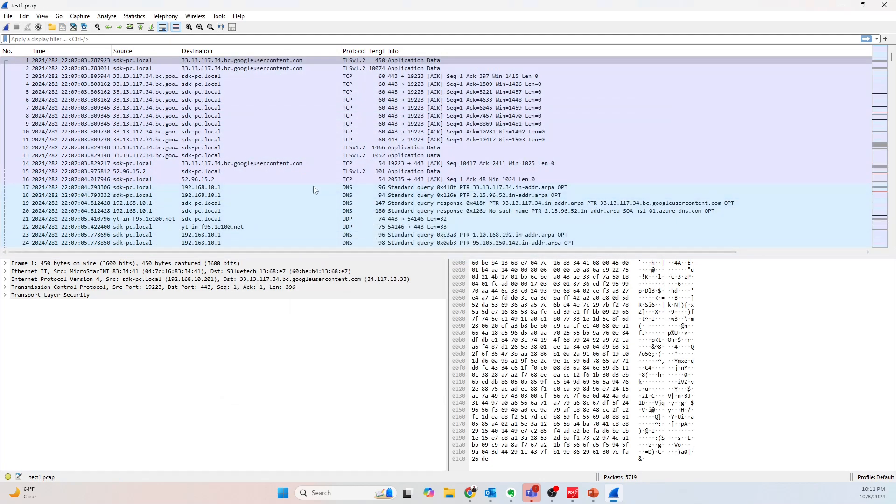
{"action": "scroll", "coordinate": [282, 145], "scroll_direction": "down", "scroll_amount": 20}
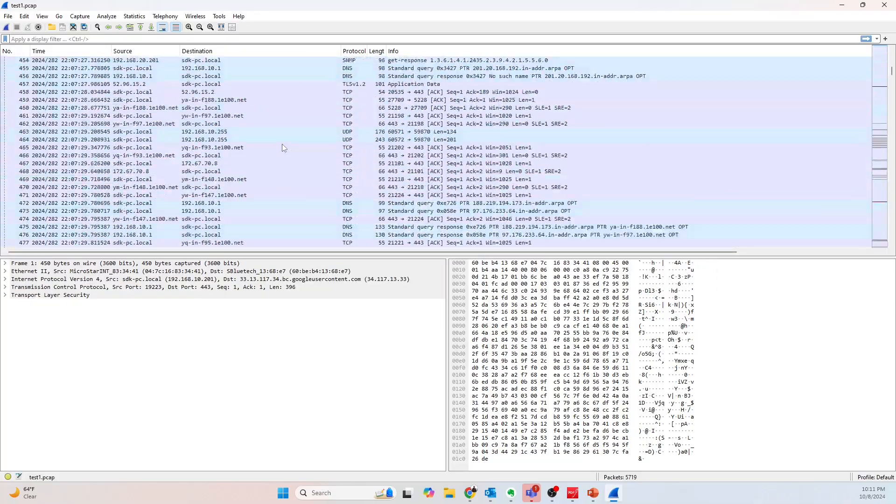
{"action": "scroll", "coordinate": [282, 145], "scroll_direction": "up", "scroll_amount": 20}
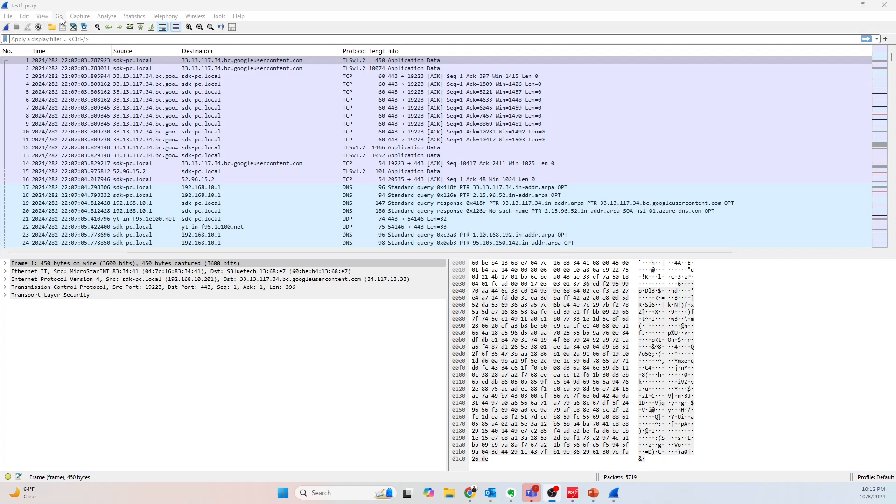
{"action": "left_click", "coordinate": [111, 18]}
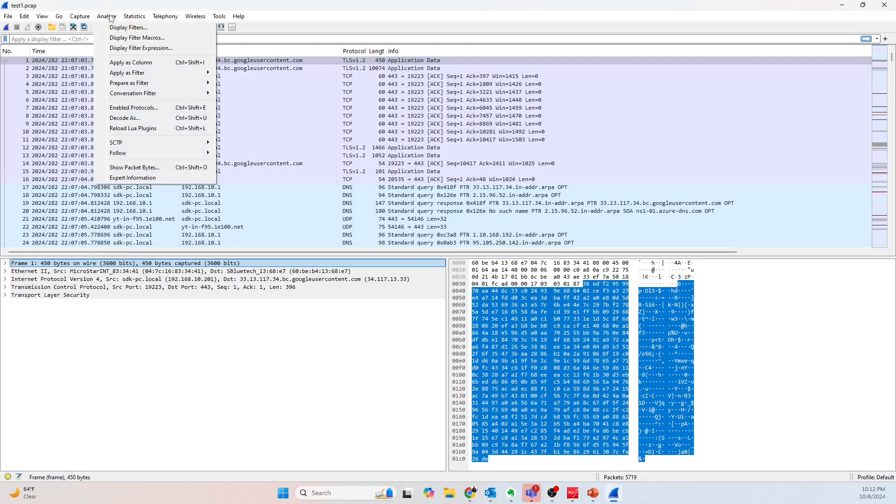
{"action": "left_click", "coordinate": [136, 19]}
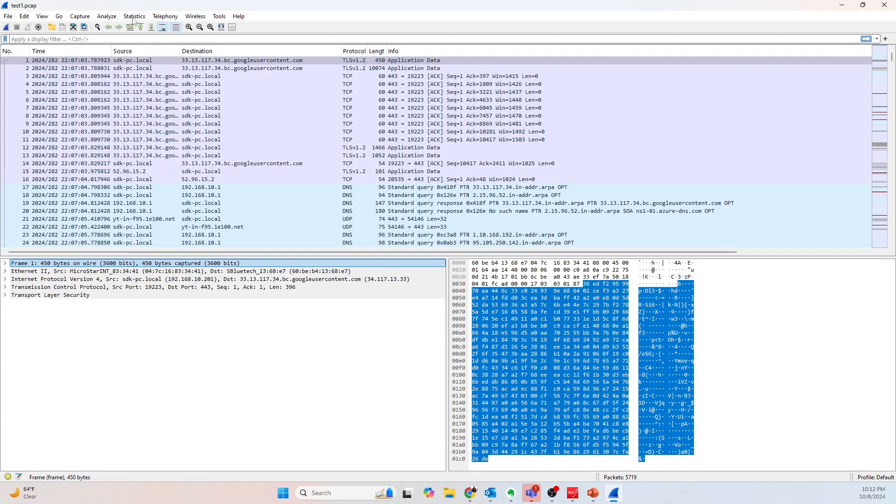
{"action": "left_click", "coordinate": [139, 19]}
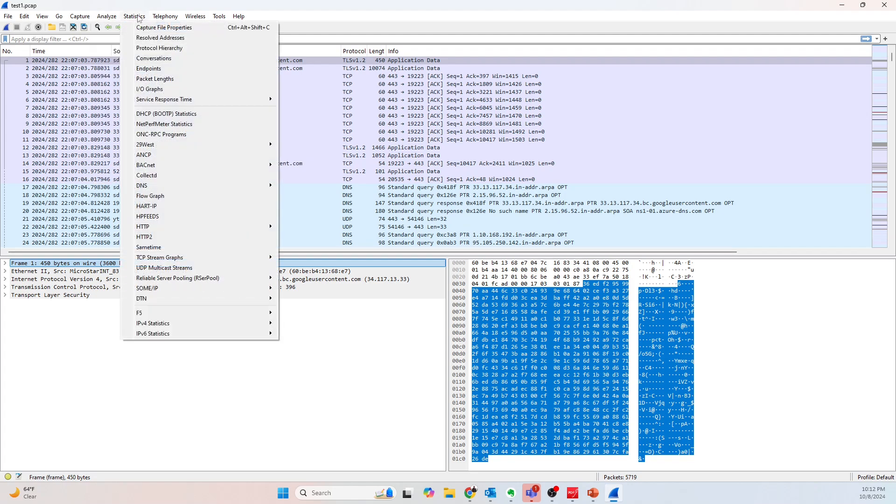
{"action": "left_click", "coordinate": [187, 6]}
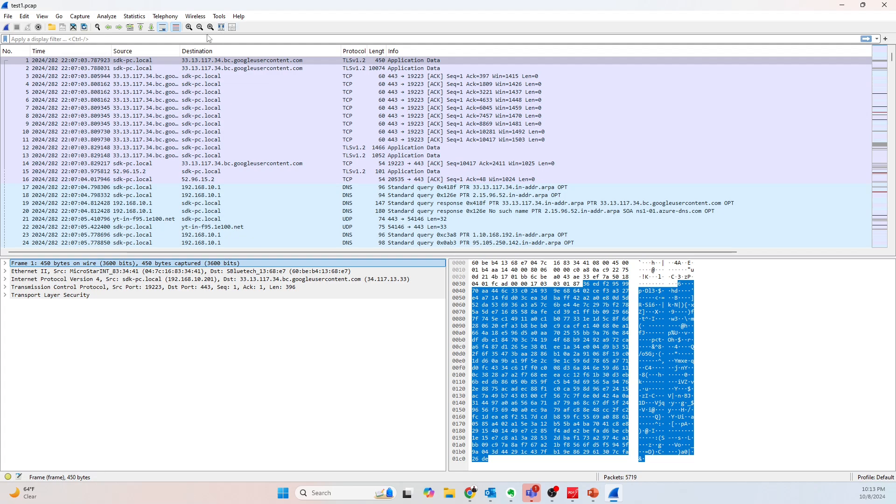
Select the first packet and slightly widen the Protocol column of the packet list.
{"action": "left_click", "coordinate": [119, 65]}
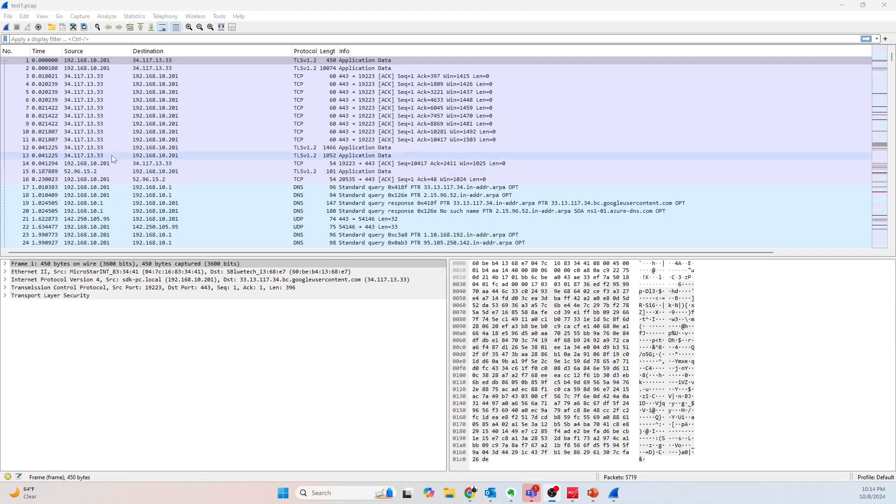
{"action": "left_click", "coordinate": [44, 61]}
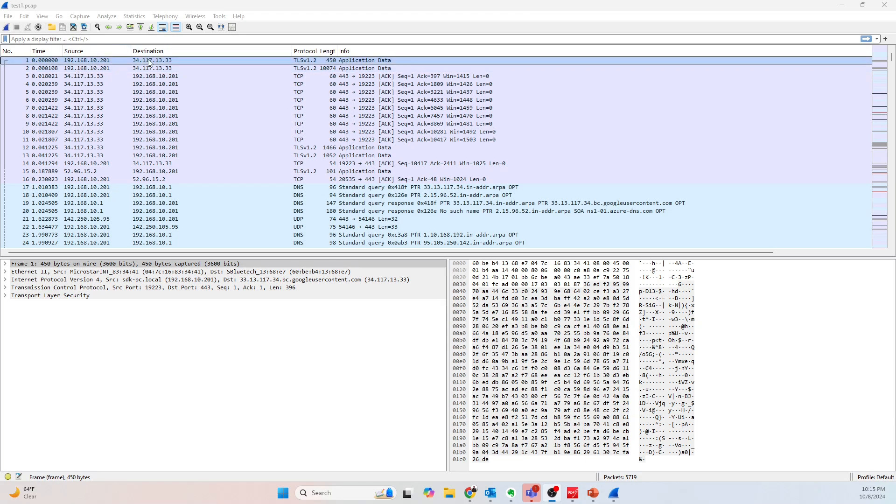
{"action": "left_click_drag", "start_coordinate": [319, 52], "coordinate": [333, 52]}
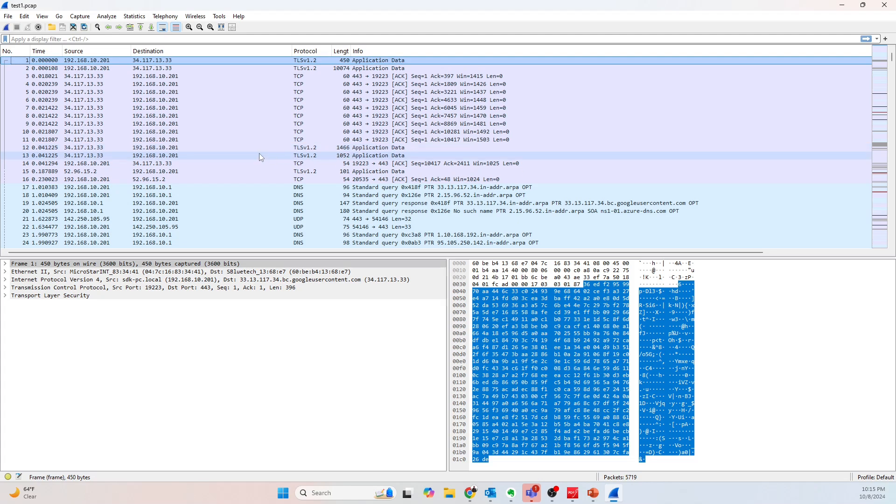
Select packet 6 and examine its expanded Ethernet II, Internet Protocol Version 4 and Transmission Control Protocol details.
{"action": "left_click", "coordinate": [184, 101]}
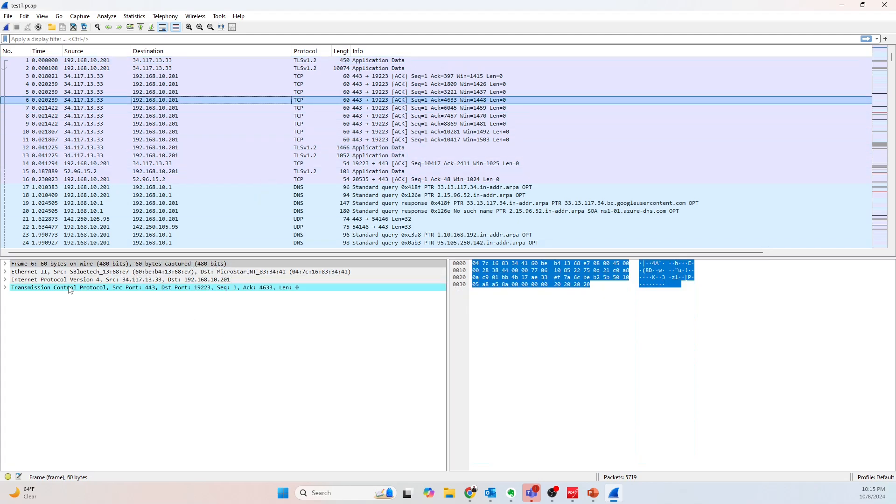
{"action": "left_click", "coordinate": [5, 272]}
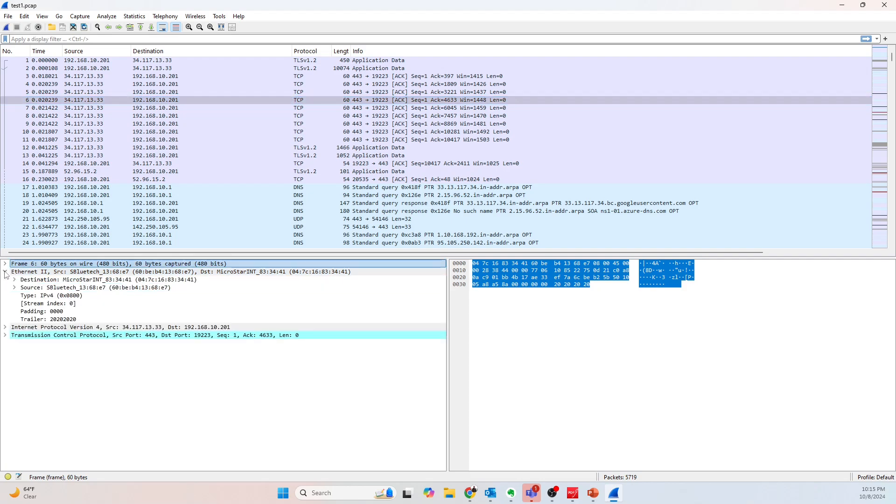
{"action": "left_click", "coordinate": [5, 328]}
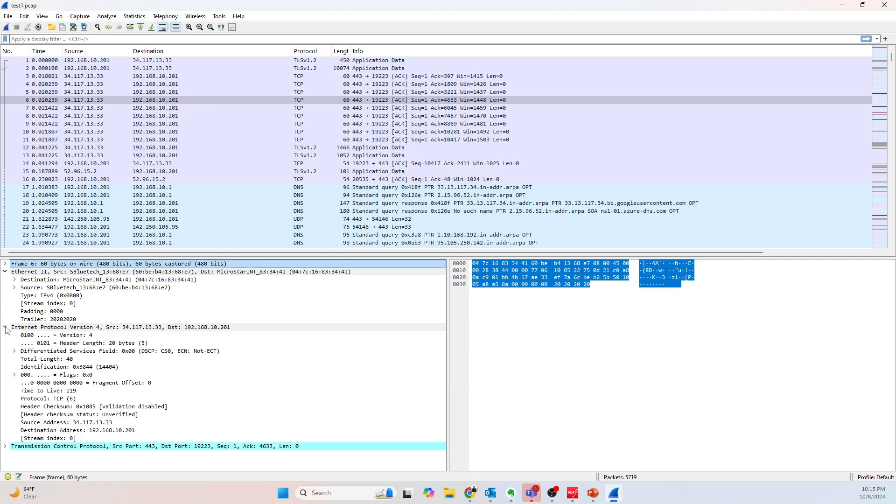
{"action": "left_click", "coordinate": [5, 447]}
{"action": "scroll", "coordinate": [79, 386], "scroll_direction": "down", "scroll_amount": 4}
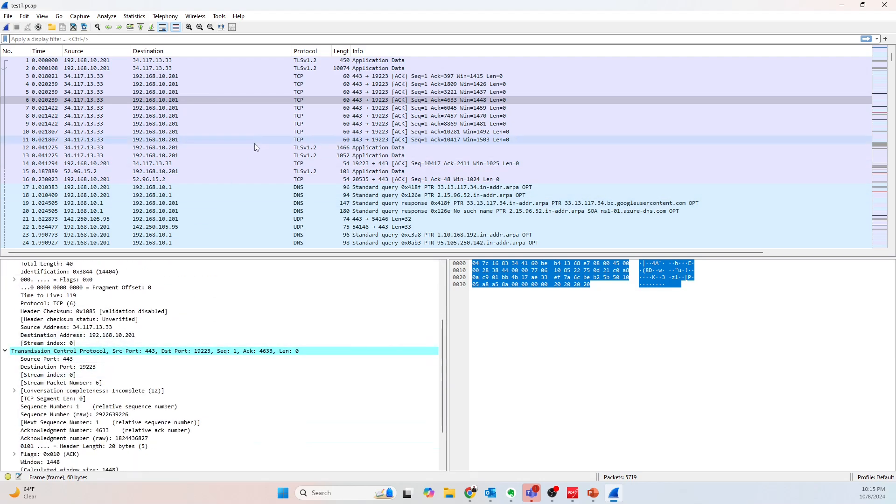
{"action": "scroll", "coordinate": [154, 415], "scroll_direction": "down", "scroll_amount": 3}
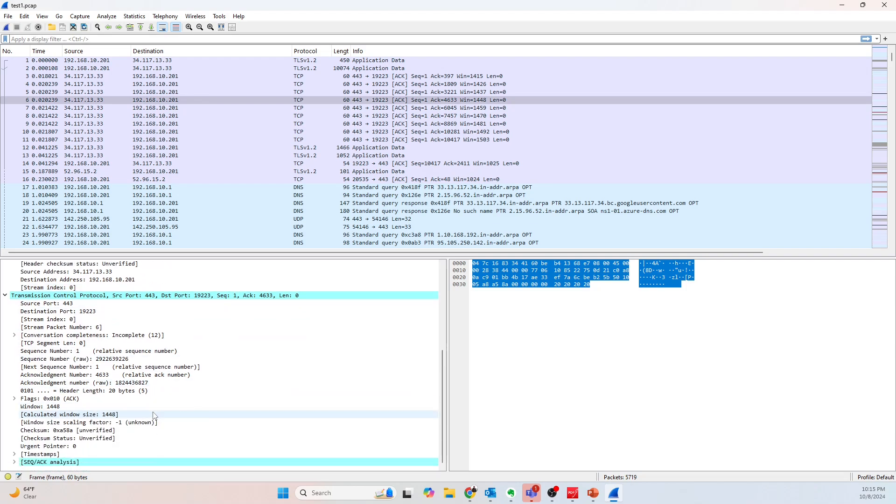
{"action": "scroll", "coordinate": [154, 414], "scroll_direction": "up", "scroll_amount": 1}
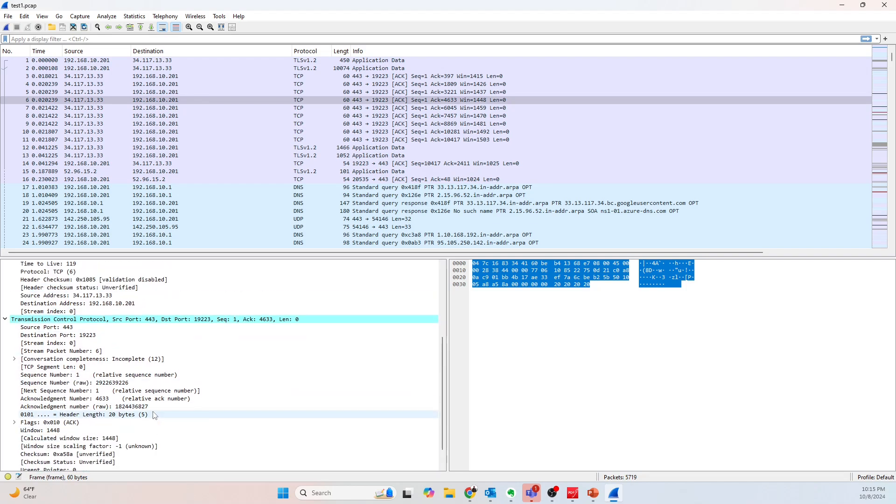
{"action": "scroll", "coordinate": [154, 415], "scroll_direction": "up", "scroll_amount": 5}
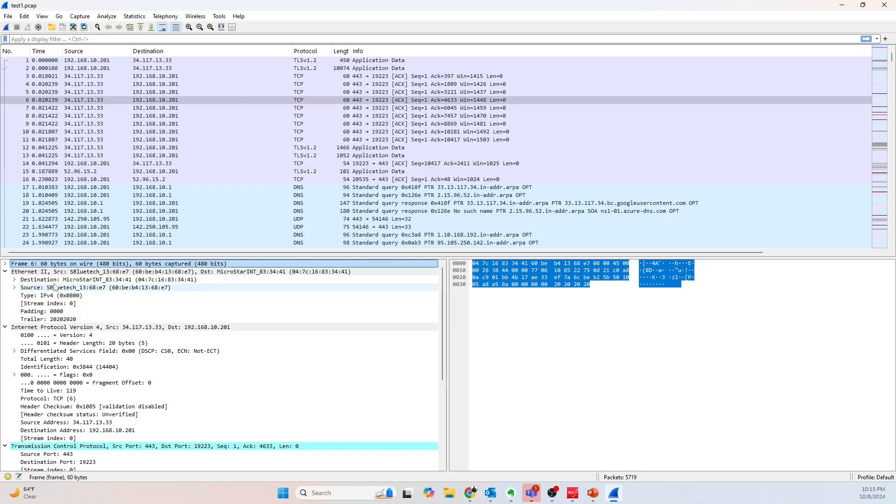
Highlight the raw bytes of packet 6's Ethernet II, Internet Protocol Version 4 and Transmission Control Protocol layers in turn.
{"action": "left_click", "coordinate": [25, 273]}
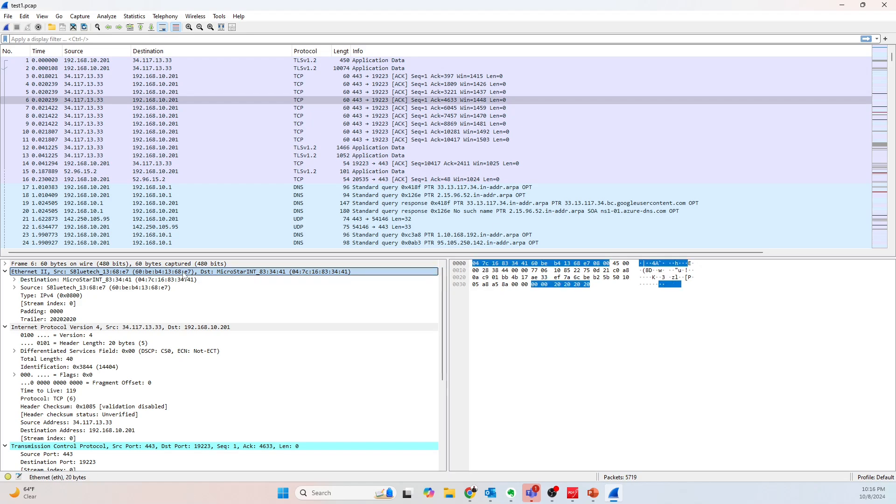
{"action": "left_click", "coordinate": [167, 329]}
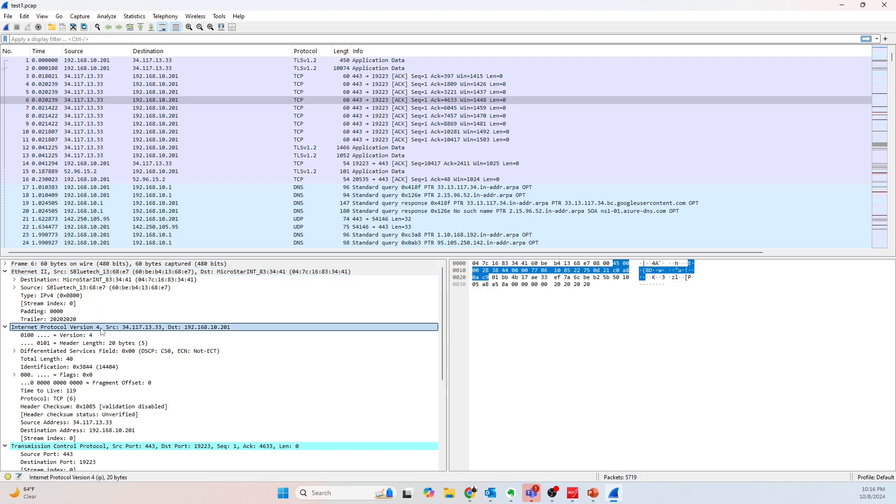
{"action": "scroll", "coordinate": [92, 406], "scroll_direction": "down", "scroll_amount": 1}
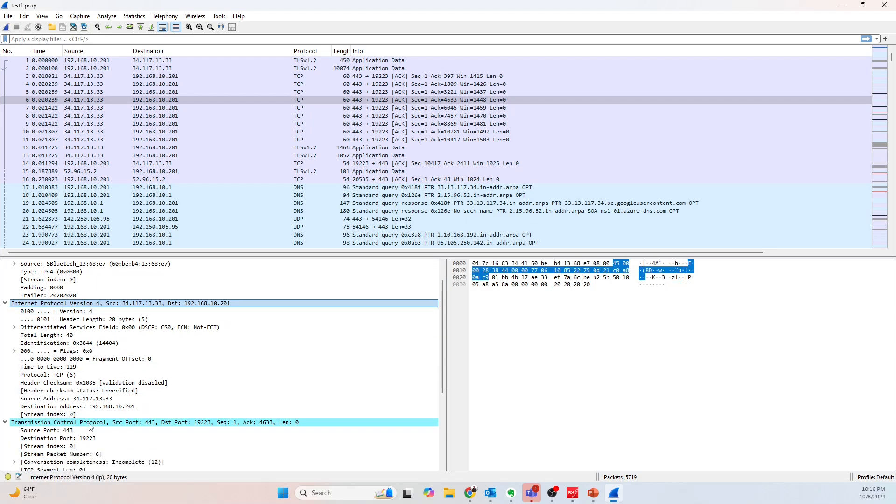
{"action": "left_click", "coordinate": [91, 422]}
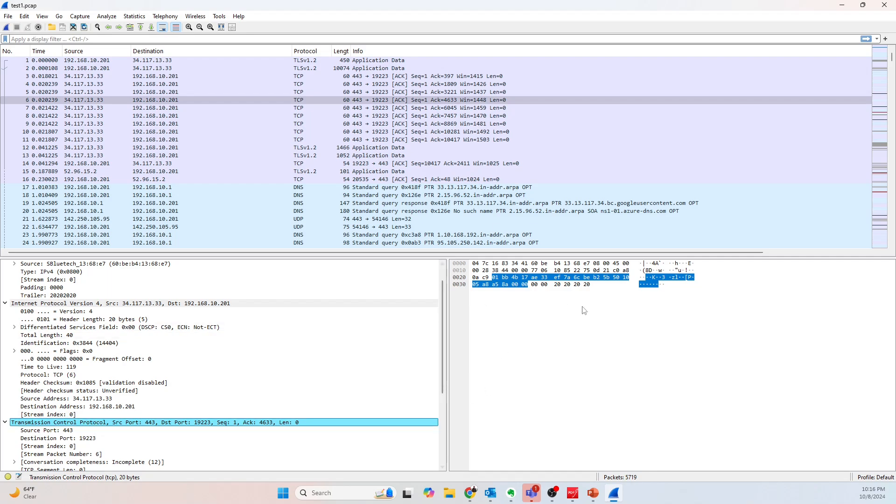
Expand the TCP Flags of packet 6, examine the individual flag bits from Reserved to Syn, and collapse the flags again.
{"action": "scroll", "coordinate": [77, 448], "scroll_direction": "down", "scroll_amount": 4}
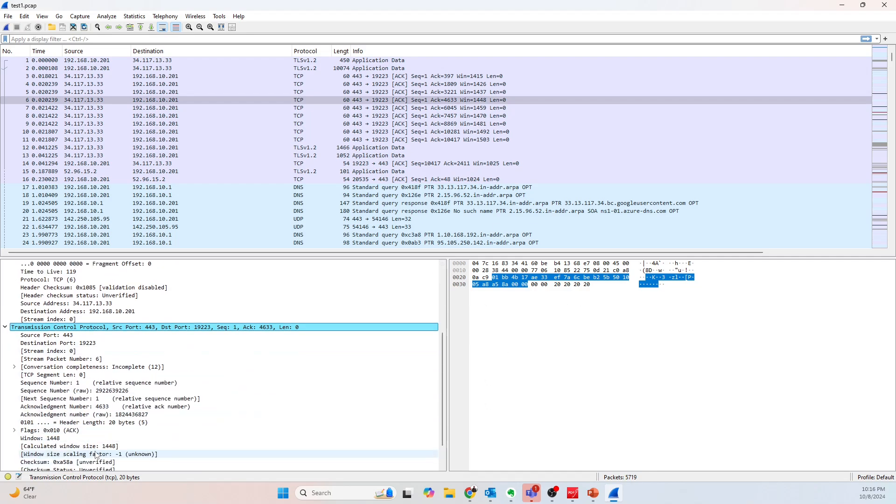
{"action": "left_click", "coordinate": [15, 429]}
{"action": "scroll", "coordinate": [35, 432], "scroll_direction": "down", "scroll_amount": 3}
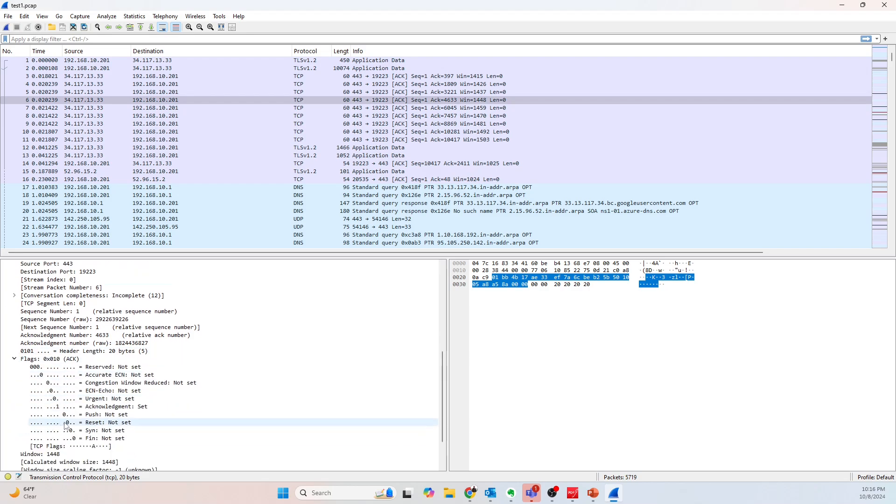
{"action": "left_click", "coordinate": [70, 368]}
{"action": "left_click", "coordinate": [70, 375]}
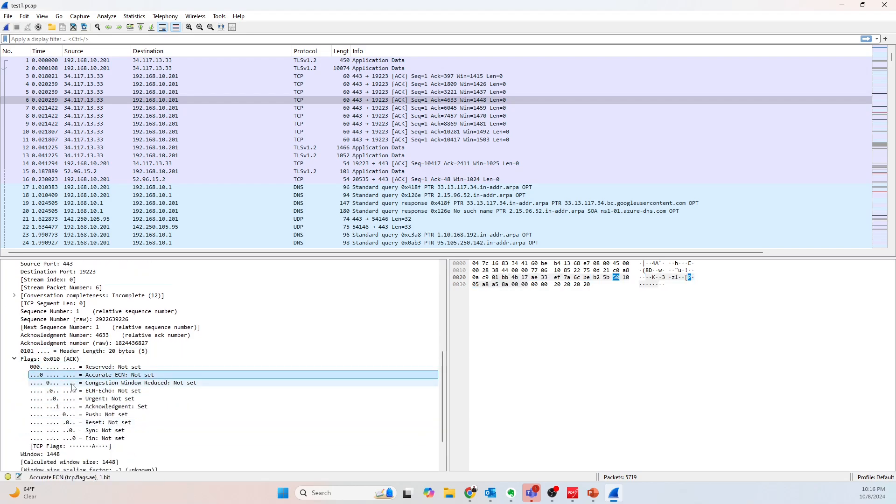
{"action": "left_click", "coordinate": [72, 382]}
{"action": "left_click", "coordinate": [73, 392]}
{"action": "left_click", "coordinate": [76, 399]}
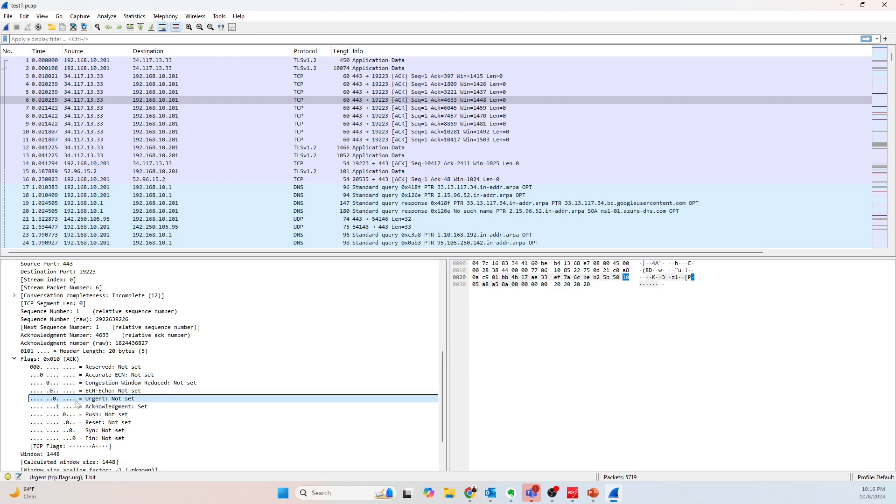
{"action": "left_click", "coordinate": [79, 415]}
{"action": "left_click", "coordinate": [80, 422]}
{"action": "left_click", "coordinate": [81, 430]}
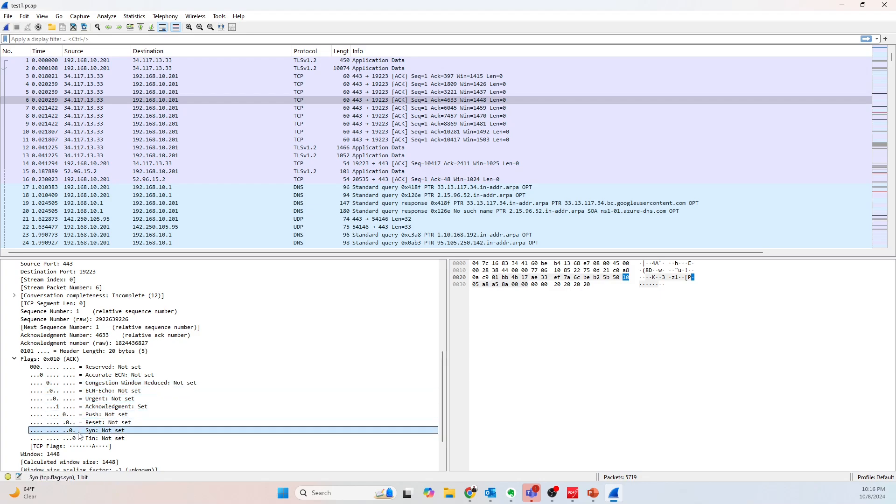
{"action": "left_click", "coordinate": [14, 358]}
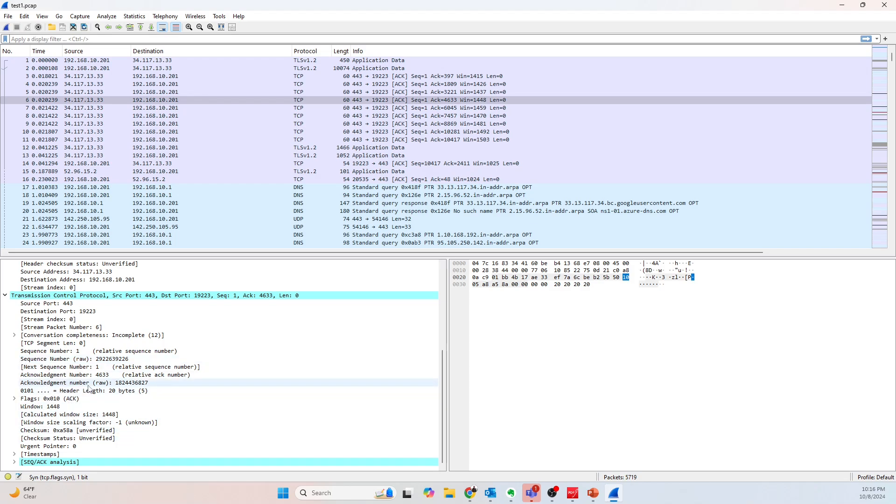
Show packet 11's raw bytes as decimal, as octal and finally as bits.
{"action": "left_click", "coordinate": [89, 313]}
{"action": "left_click", "coordinate": [502, 296]}
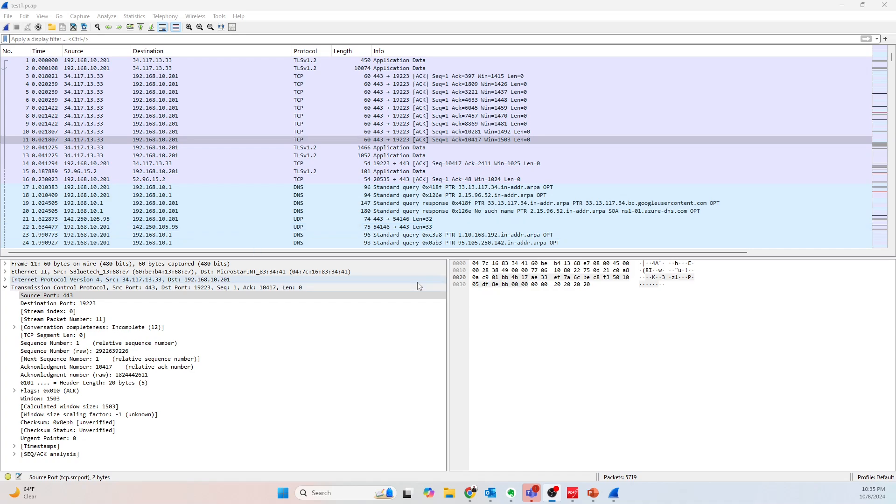
{"action": "right_click", "coordinate": [497, 284]}
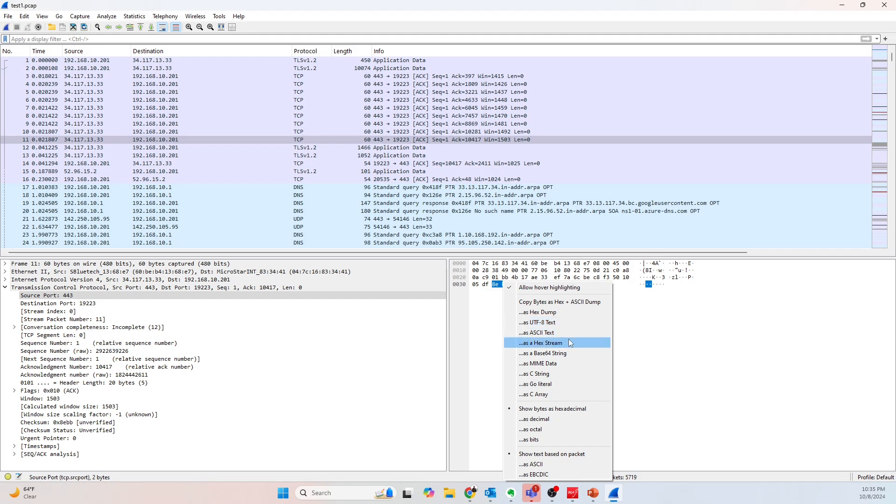
{"action": "left_click", "coordinate": [548, 420]}
{"action": "right_click", "coordinate": [549, 280]}
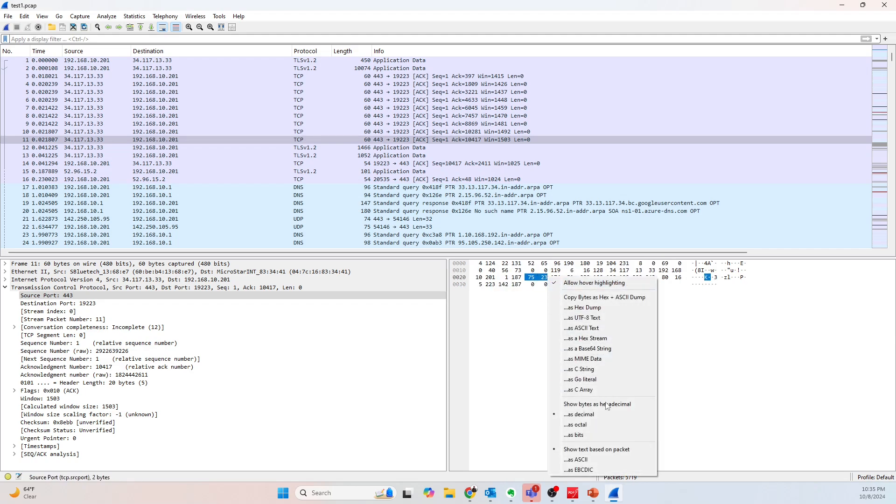
{"action": "left_click", "coordinate": [607, 425]}
{"action": "left_click", "coordinate": [555, 285]}
{"action": "right_click", "coordinate": [553, 287]}
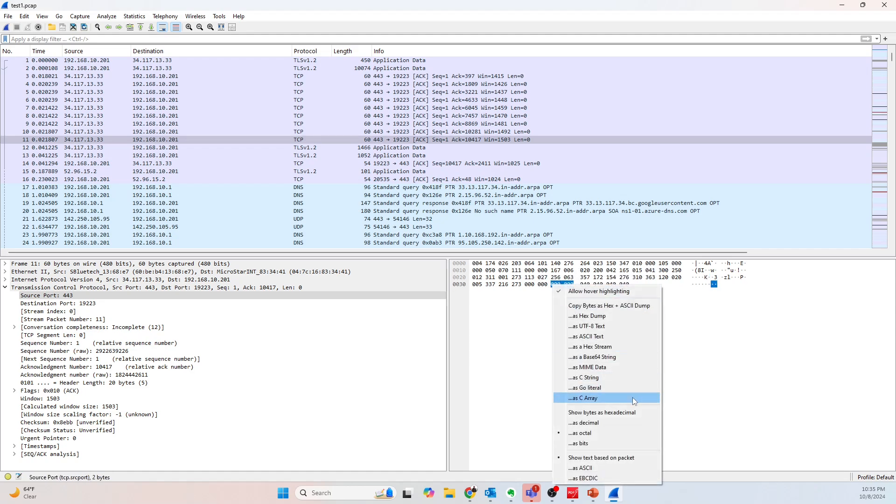
{"action": "left_click", "coordinate": [602, 428]}
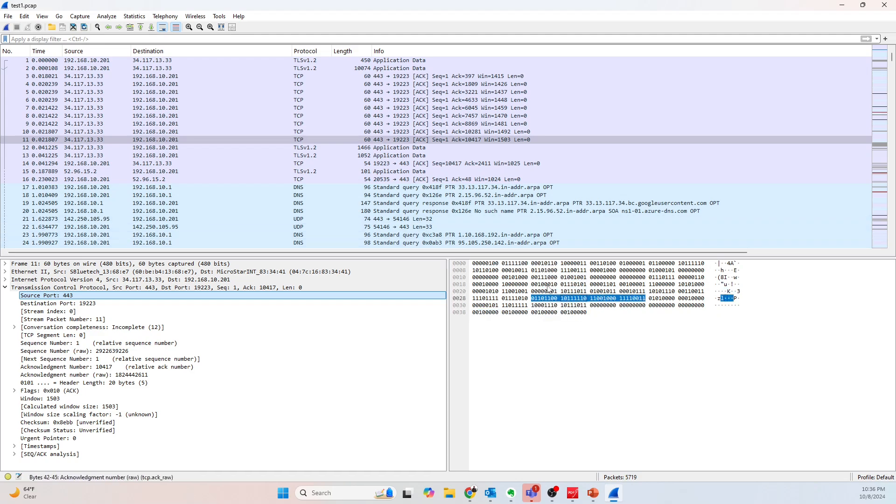
Select DNS response packet 20, expand its Domain Name System layer to examine the fields, and collapse it again.
{"action": "scroll", "coordinate": [320, 147], "scroll_direction": "down", "scroll_amount": 2}
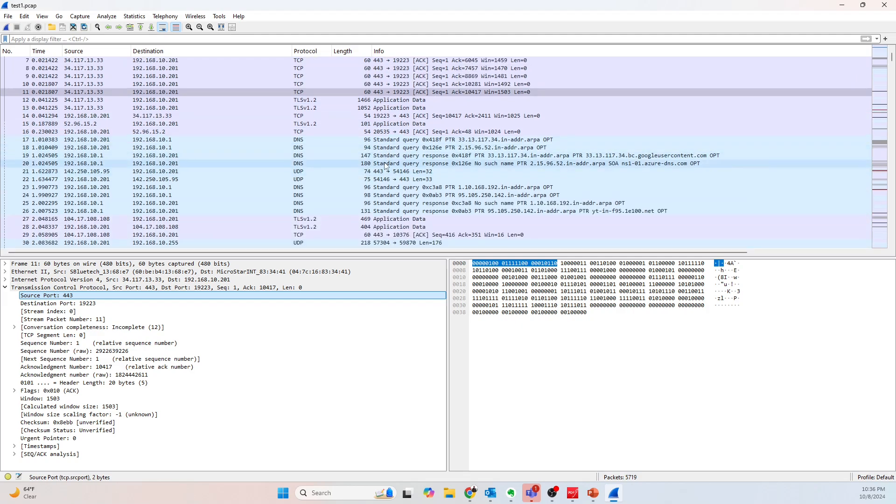
{"action": "left_click", "coordinate": [387, 163]}
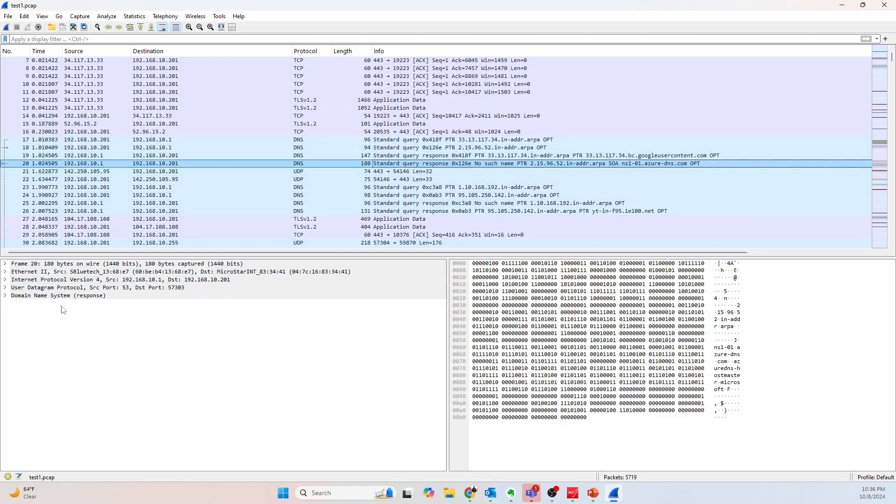
{"action": "left_click", "coordinate": [6, 295]}
{"action": "left_click", "coordinate": [42, 297]}
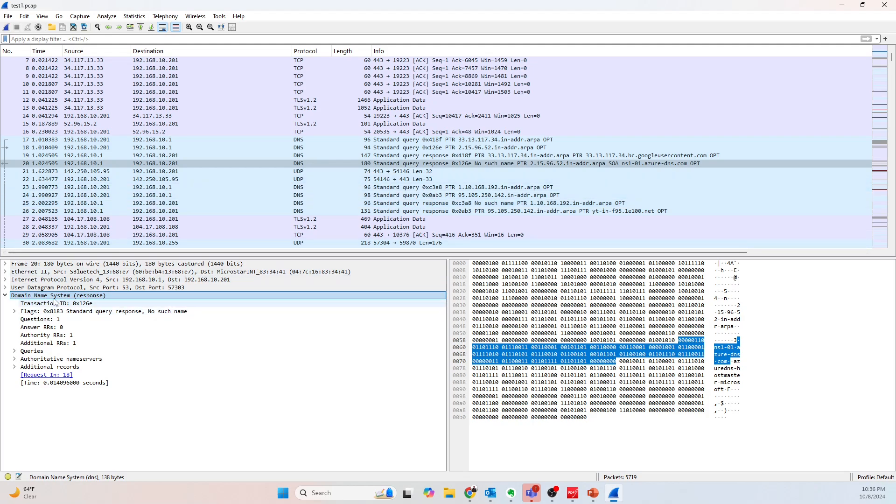
{"action": "left_click", "coordinate": [5, 295]}
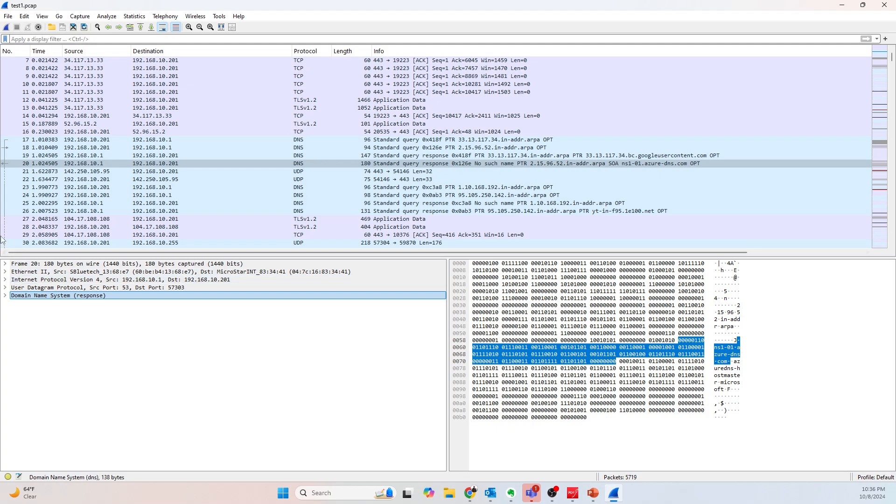
Set the time display format of the packet list to Date and Time of Day.
{"action": "left_click", "coordinate": [41, 17]}
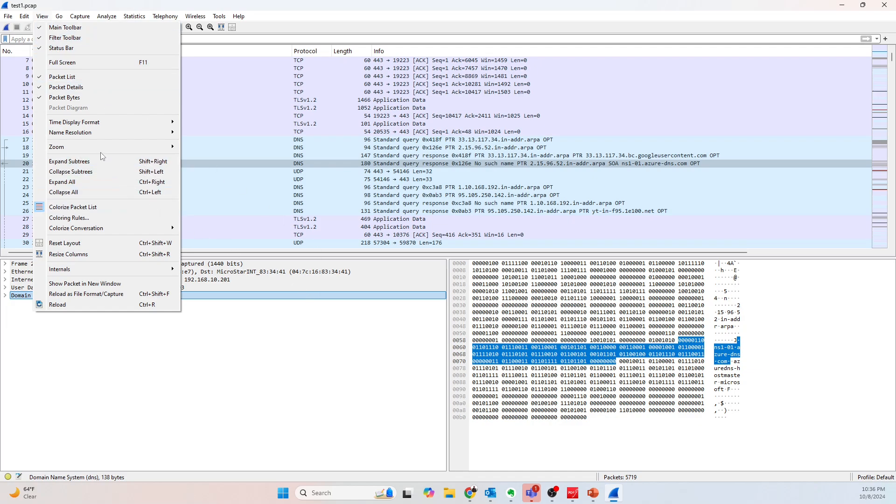
{"action": "mouse_move", "coordinate": [116, 122]}
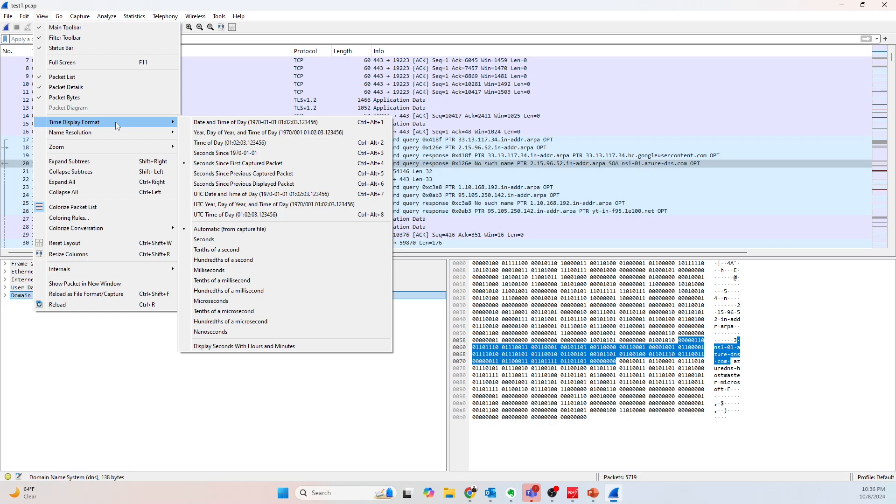
{"action": "left_click", "coordinate": [216, 127]}
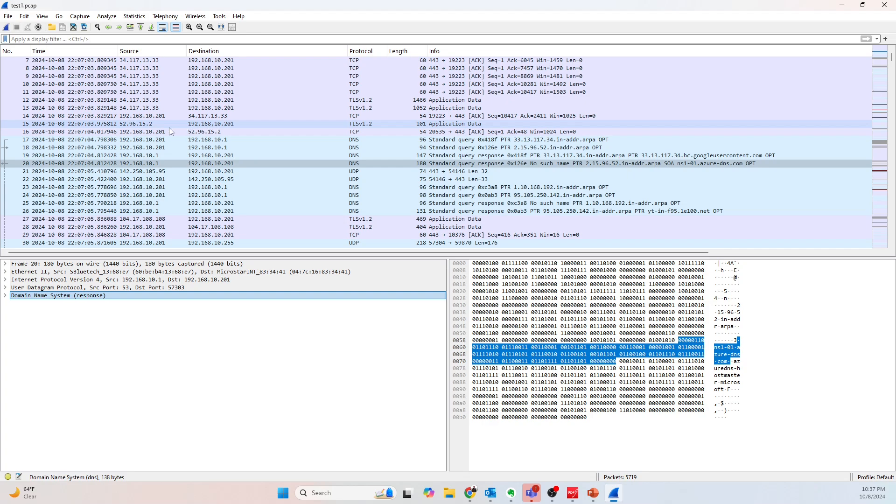
Turn on name resolution for network addresses in the capture.
{"action": "scroll", "coordinate": [73, 133], "scroll_direction": "up", "scroll_amount": 2}
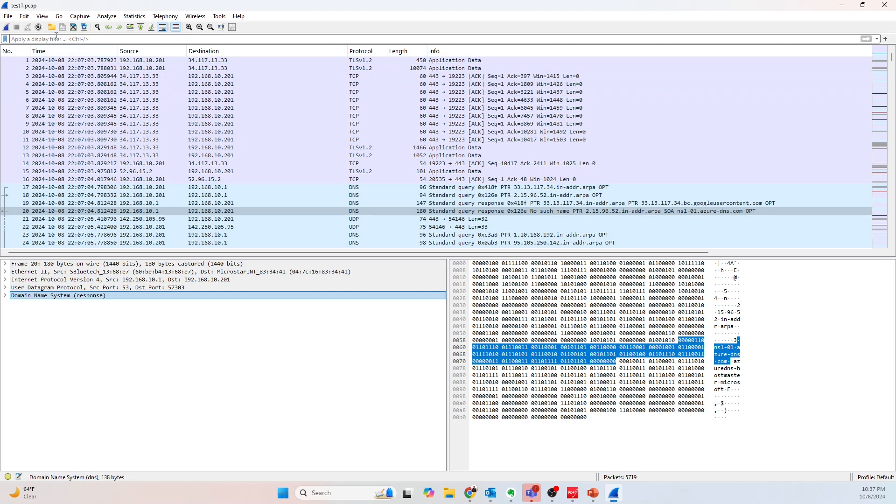
{"action": "left_click", "coordinate": [42, 18]}
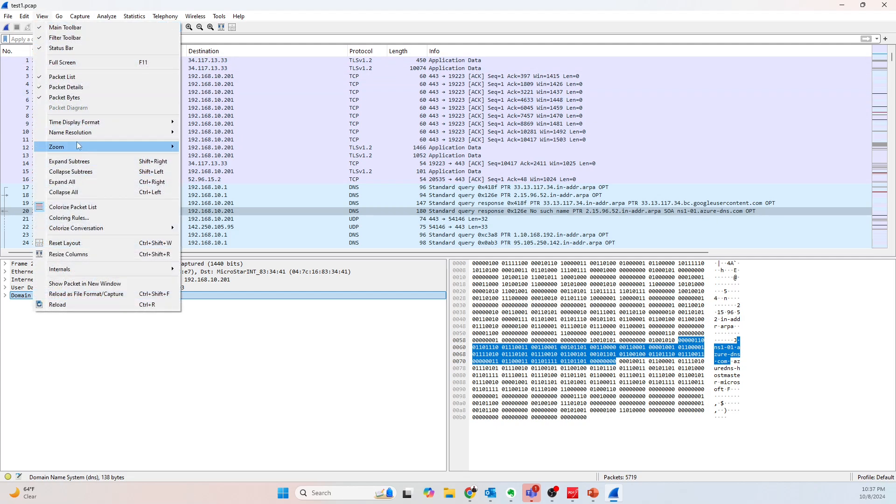
{"action": "mouse_move", "coordinate": [81, 137]}
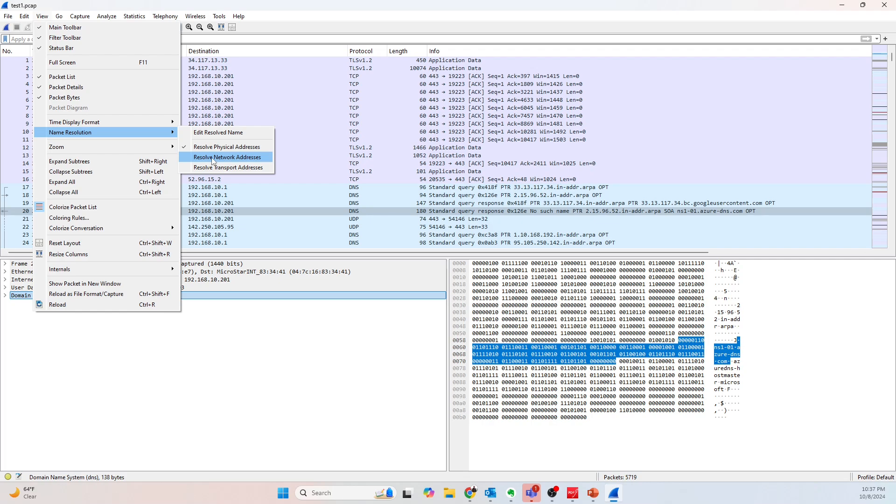
{"action": "left_click", "coordinate": [213, 157]}
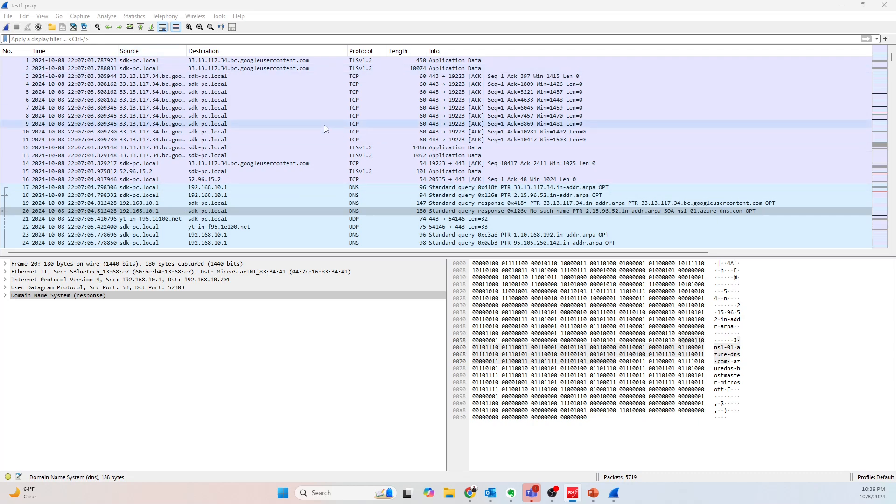
Switch the packet list colorization off and back on, and examine the row colors further down the list.
{"action": "left_click", "coordinate": [175, 28]}
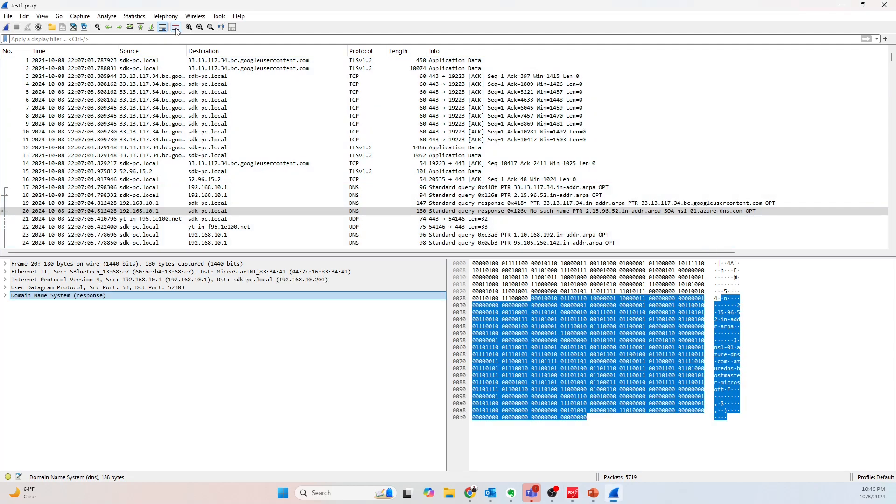
{"action": "left_click", "coordinate": [175, 28]}
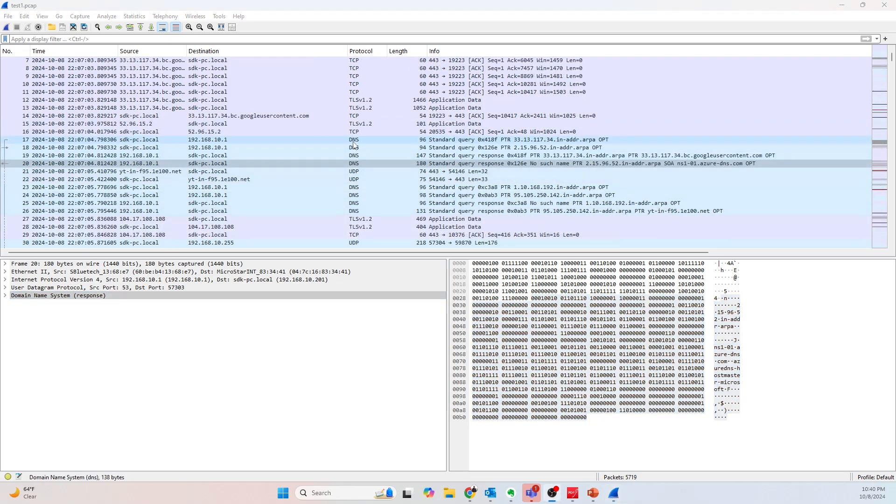
{"action": "scroll", "coordinate": [355, 147], "scroll_direction": "down", "scroll_amount": 1}
{"action": "scroll", "coordinate": [354, 147], "scroll_direction": "up", "scroll_amount": 1}
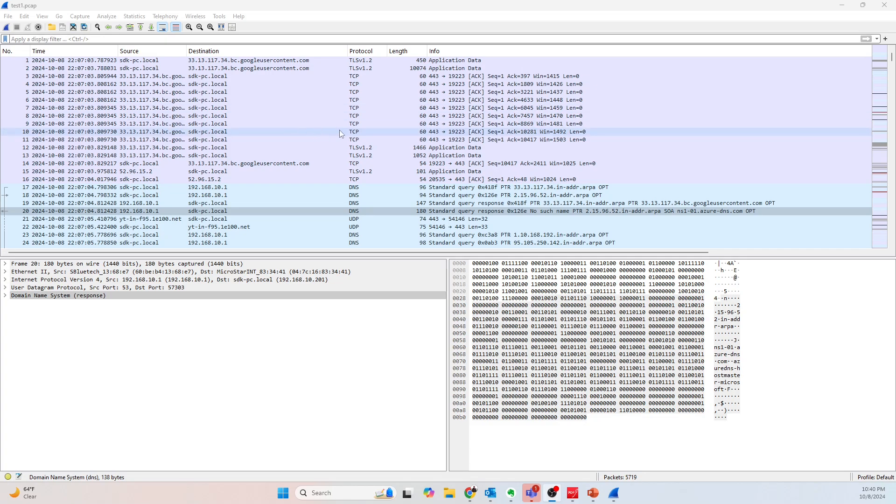
{"action": "scroll", "coordinate": [348, 139], "scroll_direction": "down", "scroll_amount": 4}
{"action": "scroll", "coordinate": [347, 139], "scroll_direction": "down", "scroll_amount": 9}
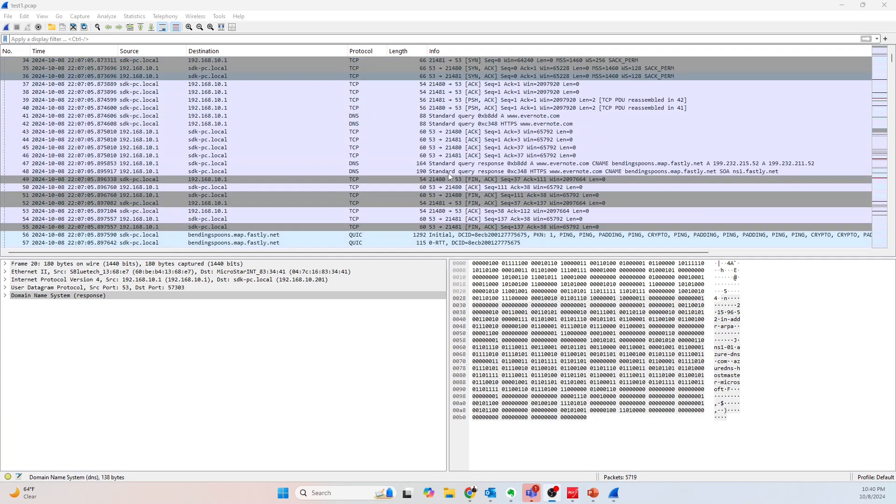
{"action": "scroll", "coordinate": [450, 176], "scroll_direction": "up", "scroll_amount": 6}
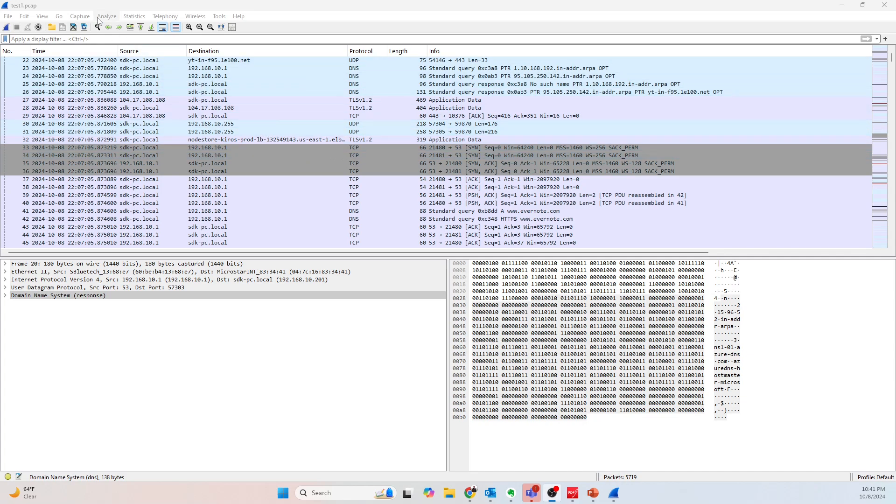
Open the coloring rules, review the color and filter assigned to each rule, and close them with OK.
{"action": "left_click", "coordinate": [46, 17]}
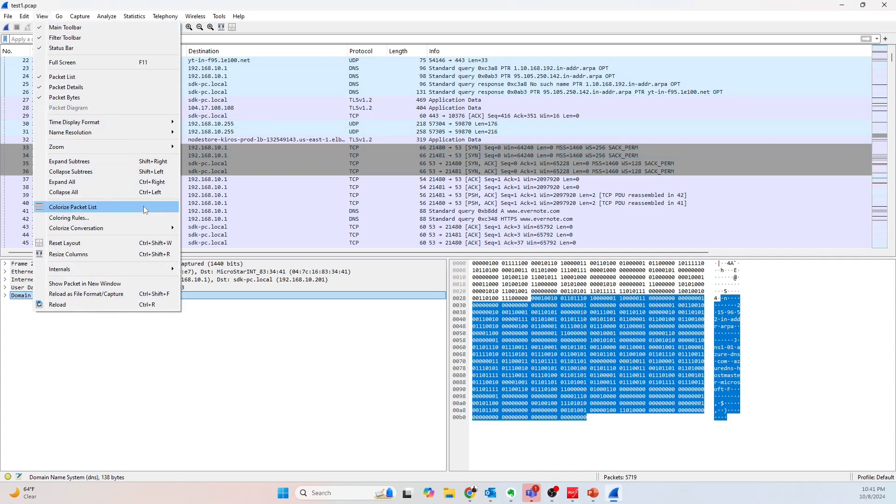
{"action": "left_click", "coordinate": [139, 219]}
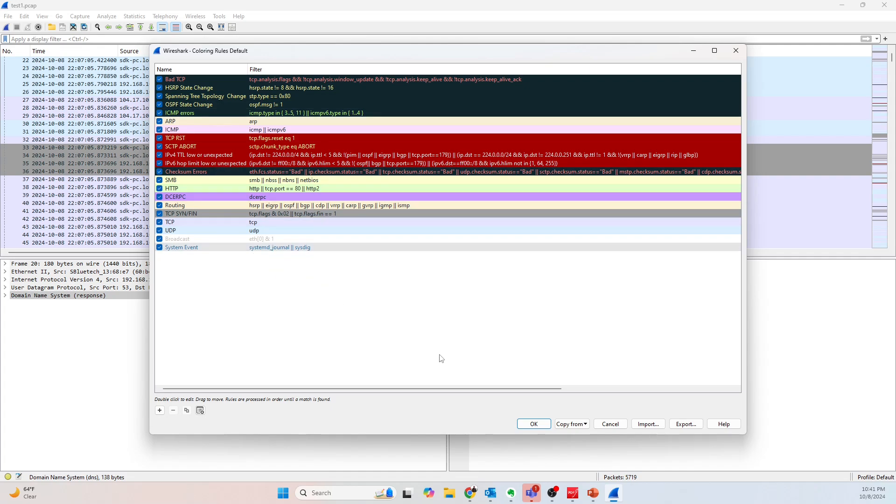
{"action": "left_click", "coordinate": [535, 424]}
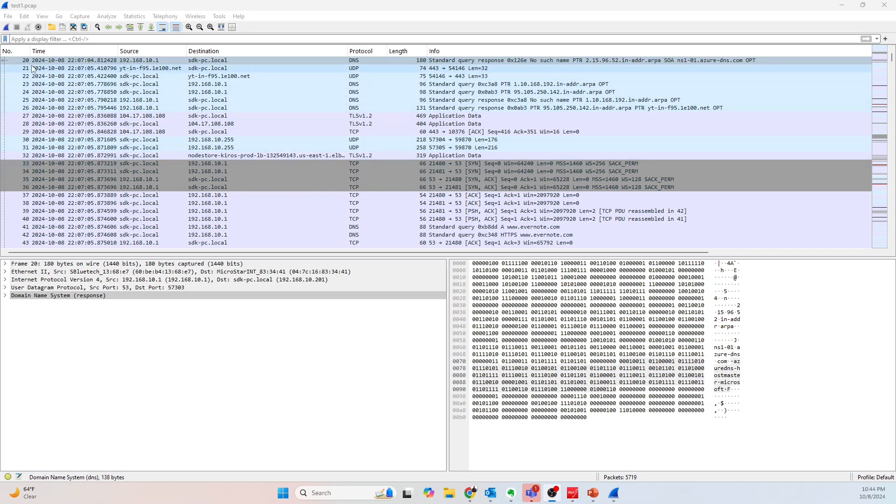
Apply the preset IPv4 address display filter ip.addr == 192.0.2.1, and clear the filter again.
{"action": "left_click", "coordinate": [5, 39]}
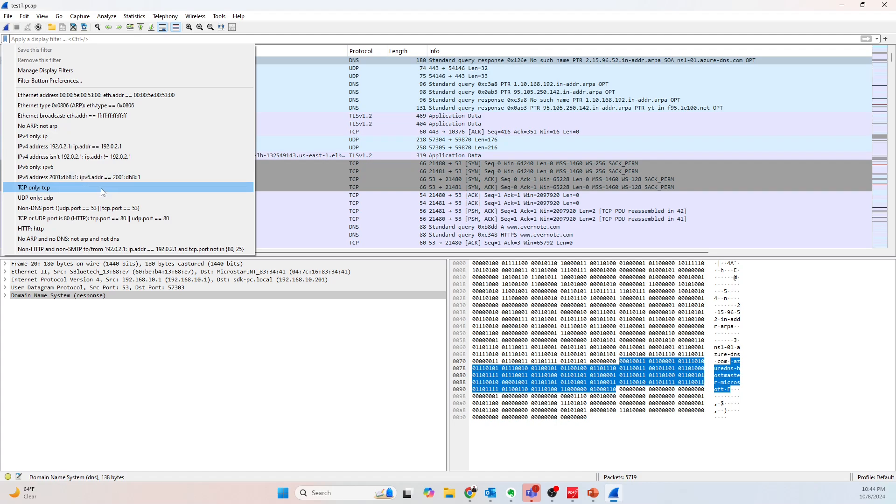
{"action": "left_click", "coordinate": [107, 147]}
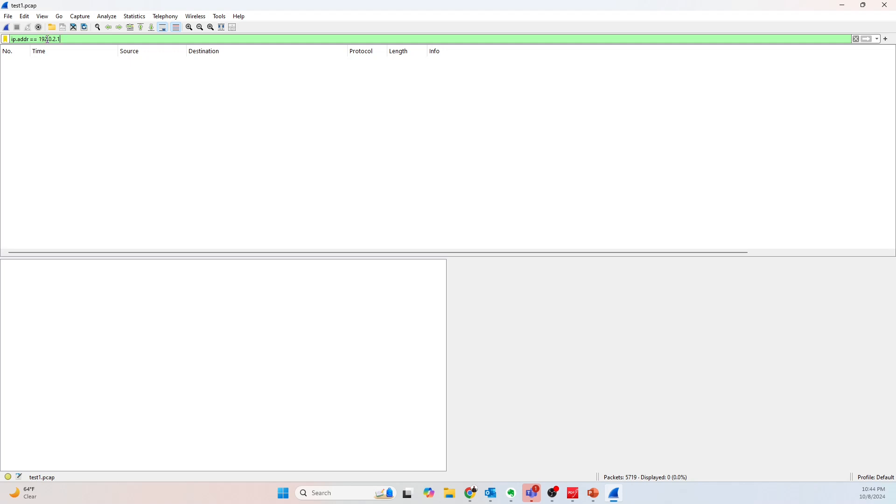
{"action": "left_click_drag", "start_coordinate": [63, 39], "coordinate": [11, 39]}
{"action": "key", "text": "BackSpace"}
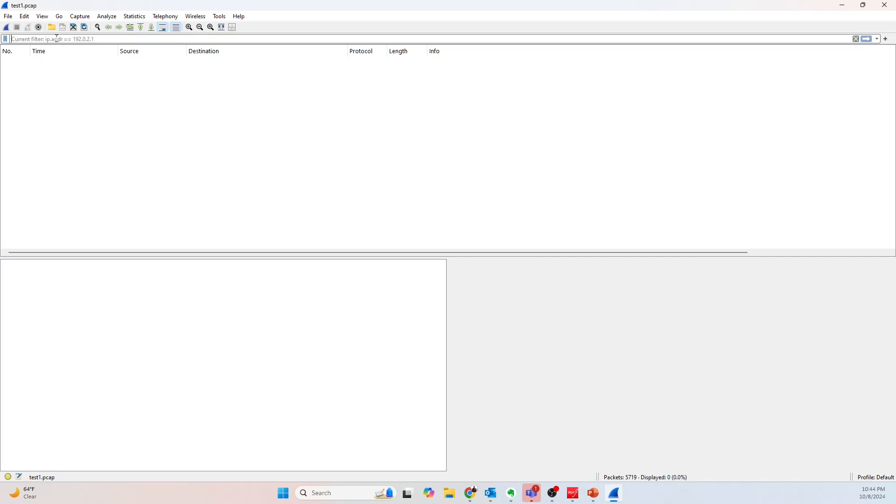
{"action": "key", "text": "Return"}
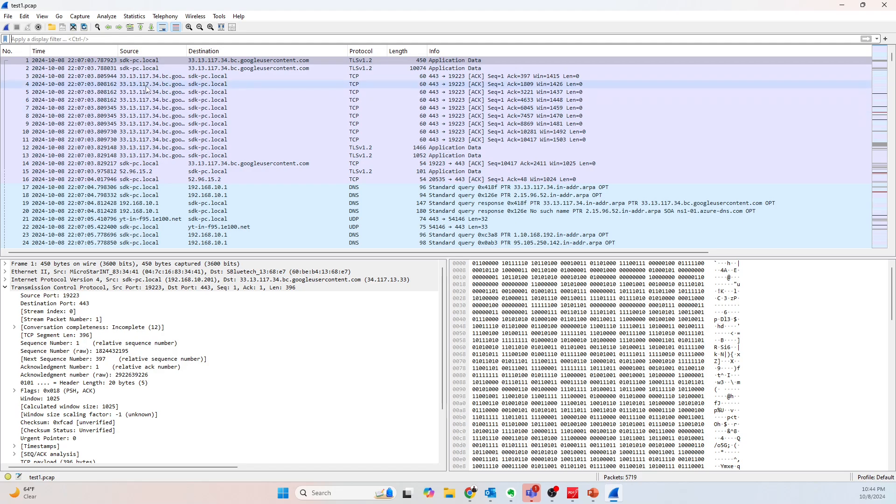
Turn off network address resolution so the packet list uses numeric IP addresses.
{"action": "left_click", "coordinate": [42, 16]}
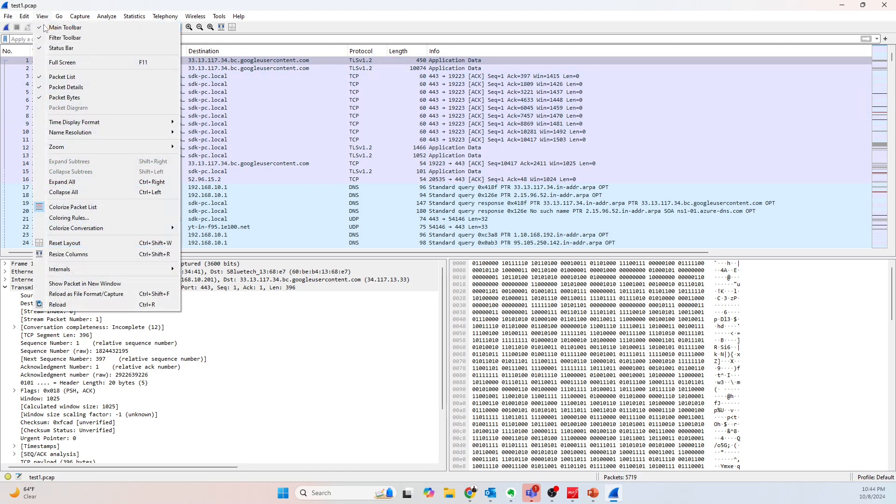
{"action": "mouse_move", "coordinate": [116, 133]}
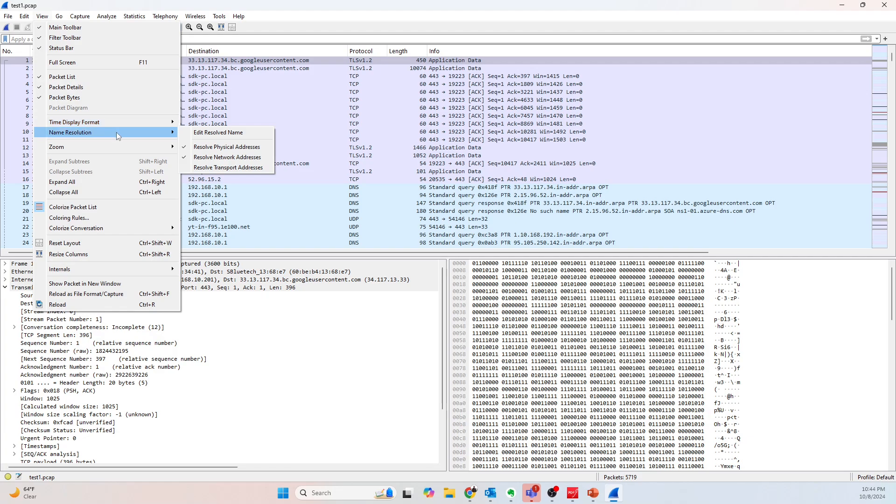
{"action": "left_click", "coordinate": [205, 157]}
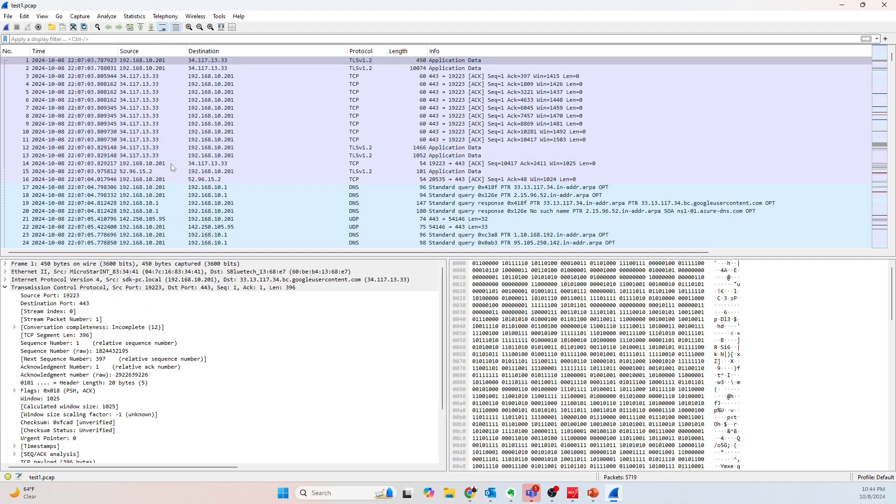
Apply packet 6's source address as the display filter ip.src == 34.117.13.33 and place the cursor within the filter's src keyword.
{"action": "right_click", "coordinate": [145, 100]}
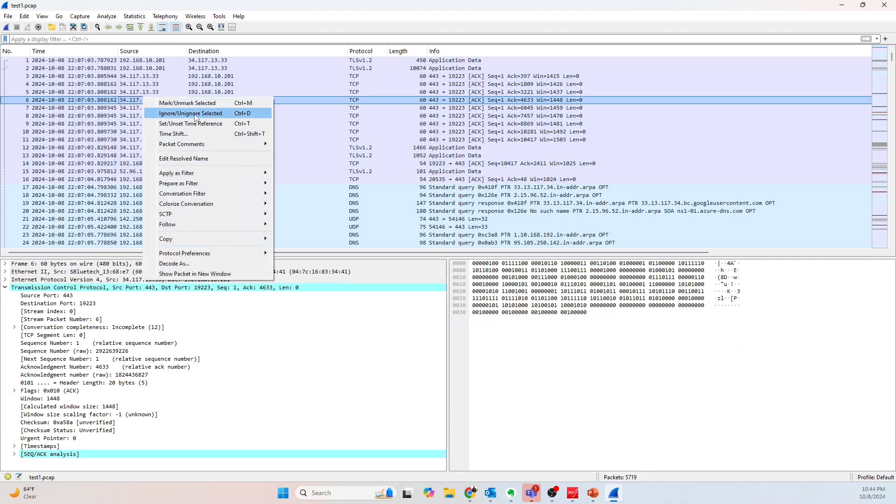
{"action": "mouse_move", "coordinate": [225, 173]}
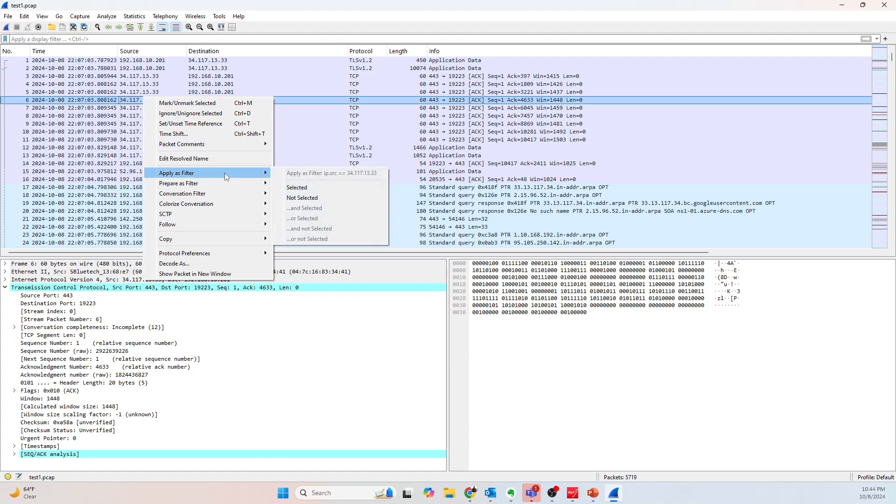
{"action": "left_click", "coordinate": [293, 187]}
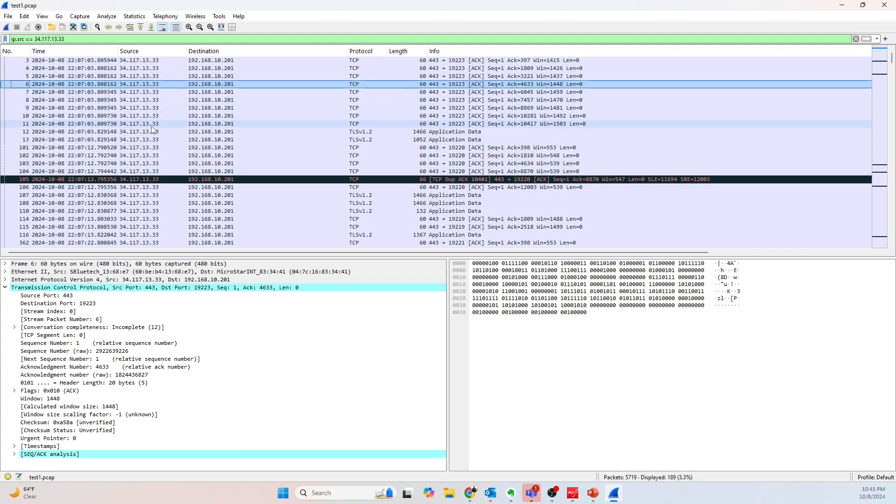
{"action": "left_click", "coordinate": [22, 39]}
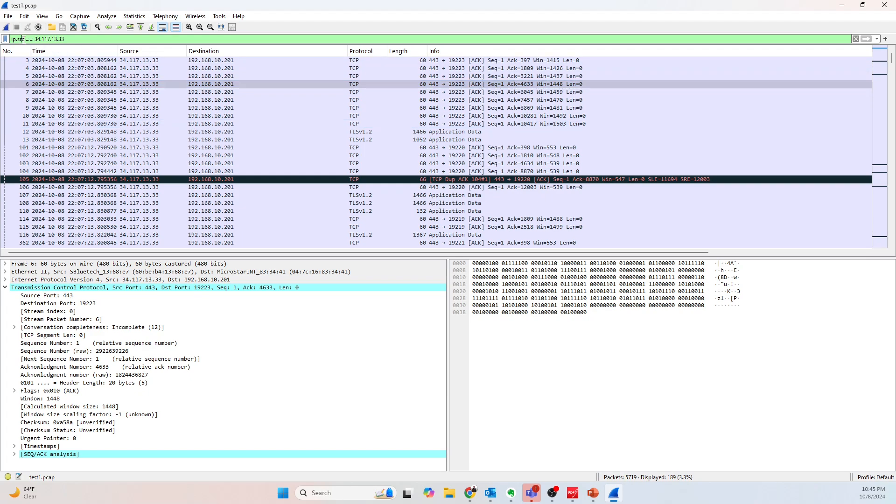
Change the display filter to ip.dst == 34.117.13.33 and apply it.
{"action": "type", "text": "c"}
{"action": "key", "text": "BackSpace"}
{"action": "key", "text": "BackSpace"}
{"action": "key", "text": "BackSpace"}
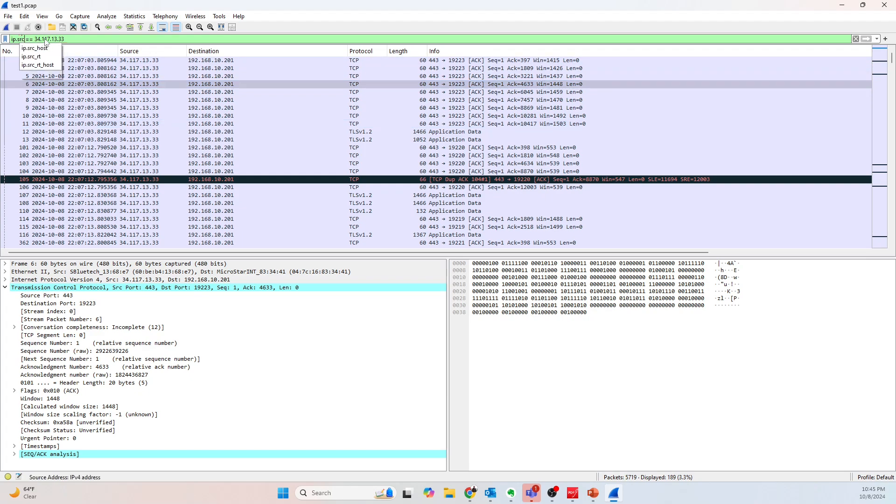
{"action": "type", "text": "dst"}
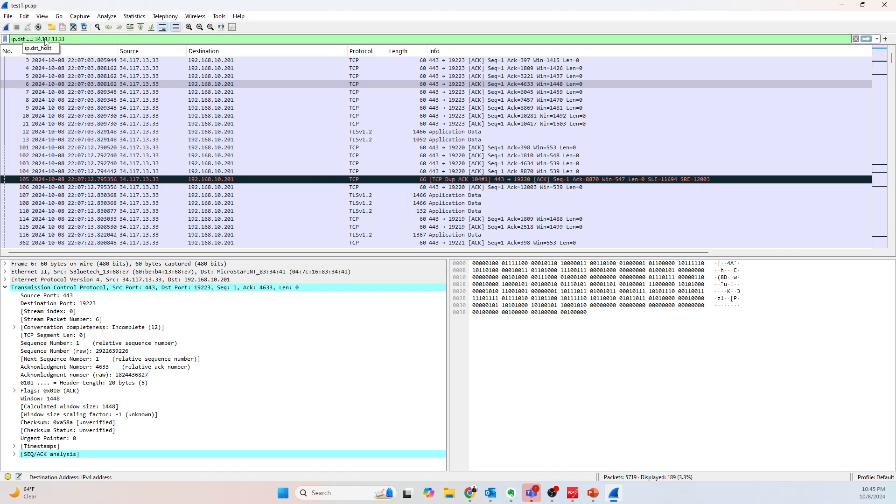
{"action": "key", "text": "Return"}
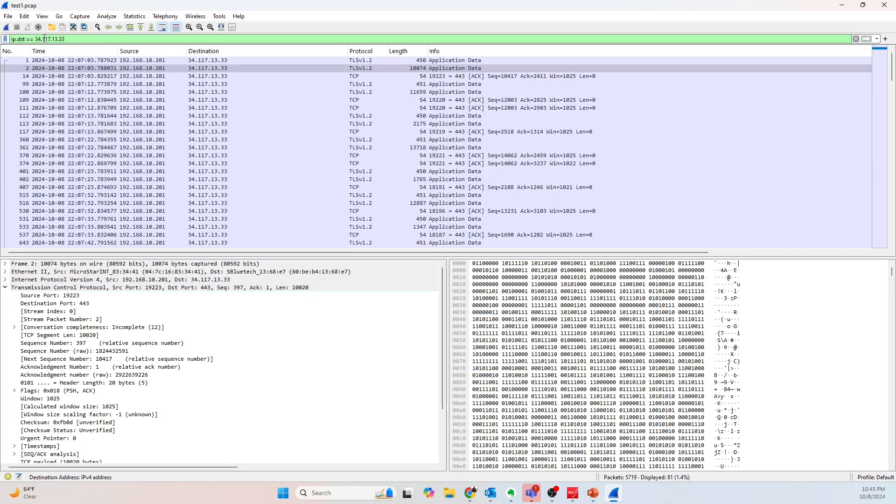
Change the display filter's field to addr so it reads ip.addr == 34.117.13.33, and apply it.
{"action": "key", "text": "BackSpace"}
{"action": "key", "text": "BackSpace"}
{"action": "key", "text": "BackSpace"}
{"action": "type", "text": "addr"}
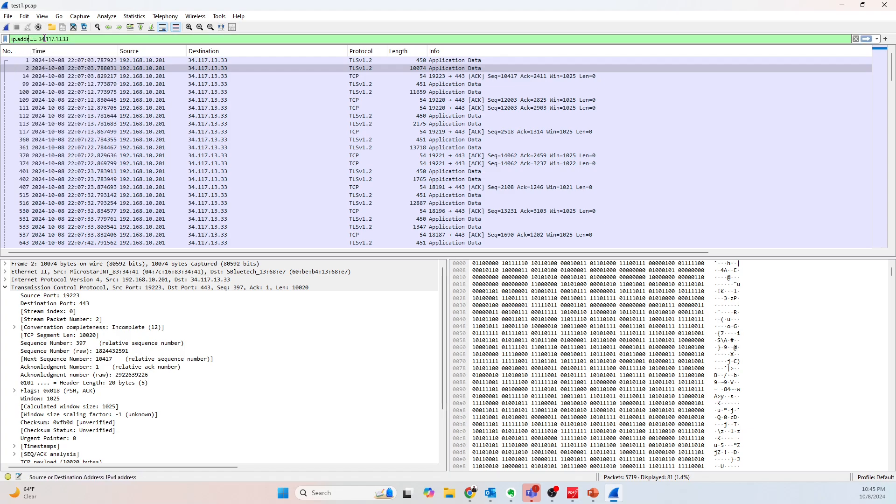
{"action": "key", "text": "Return"}
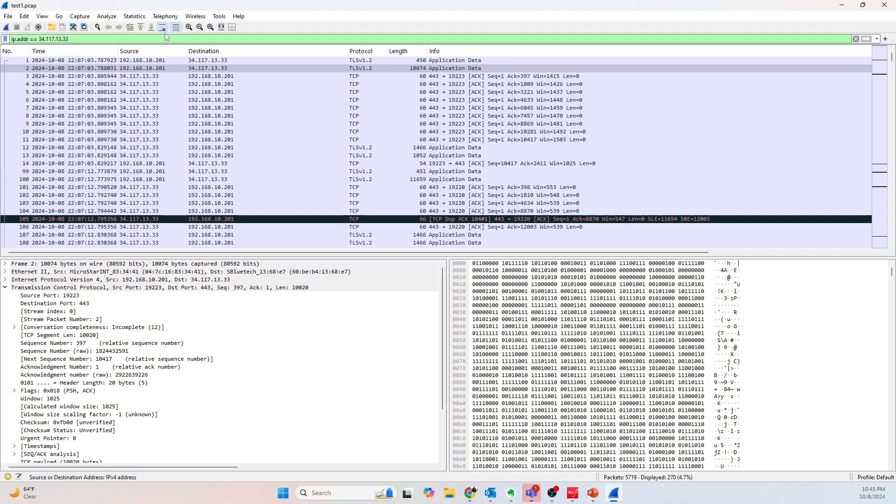
Extend the display filter with an && ip.addr == condition for a second address in the 192.168.10 range, and apply it.
{"action": "left_click", "coordinate": [136, 39]}
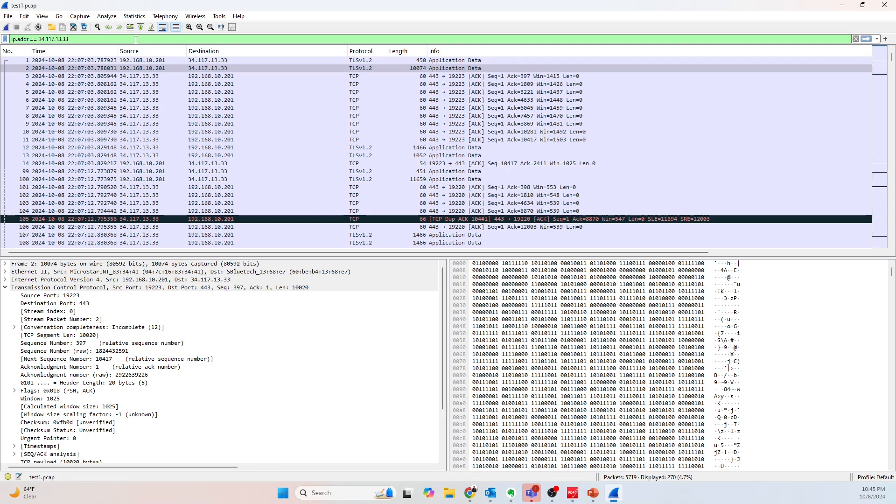
{"action": "type", "text": "&& ip"}
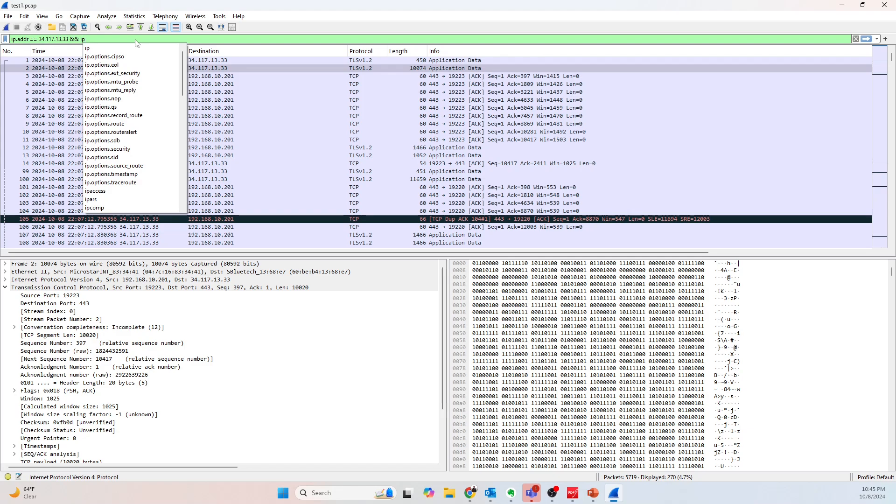
{"action": "type", "text": ".addr =="}
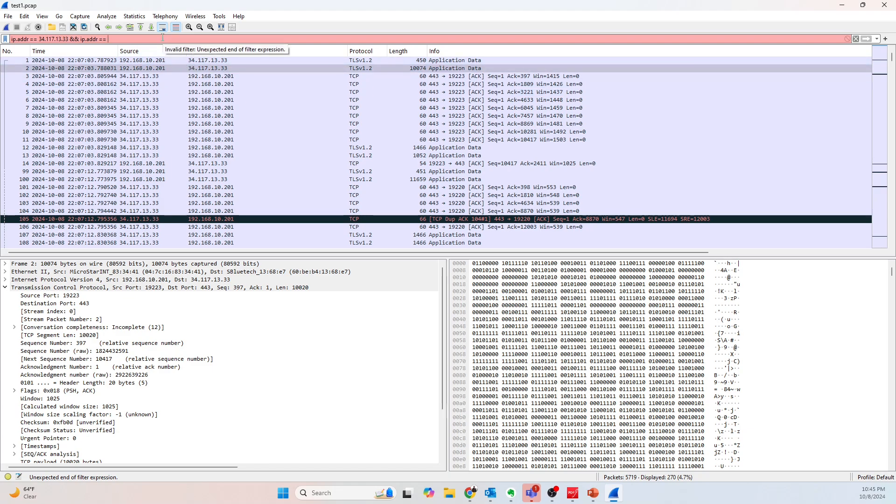
{"action": "type", "text": "19"}
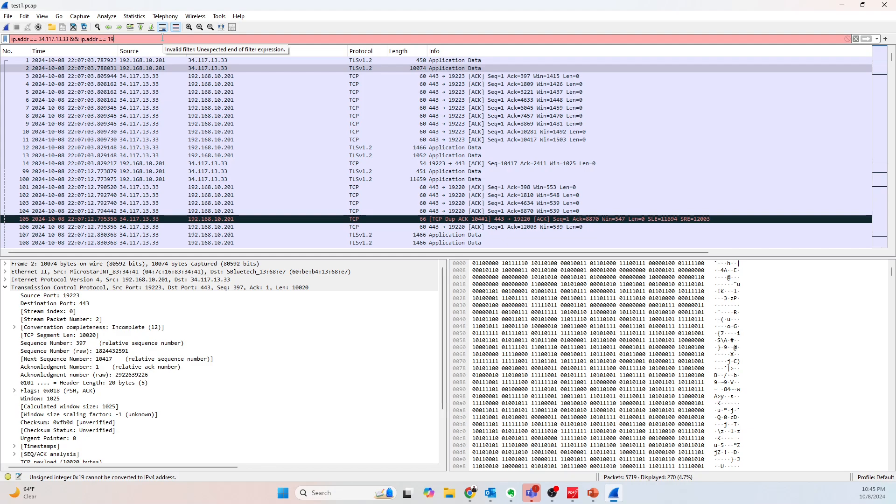
{"action": "type", "text": "2.168"}
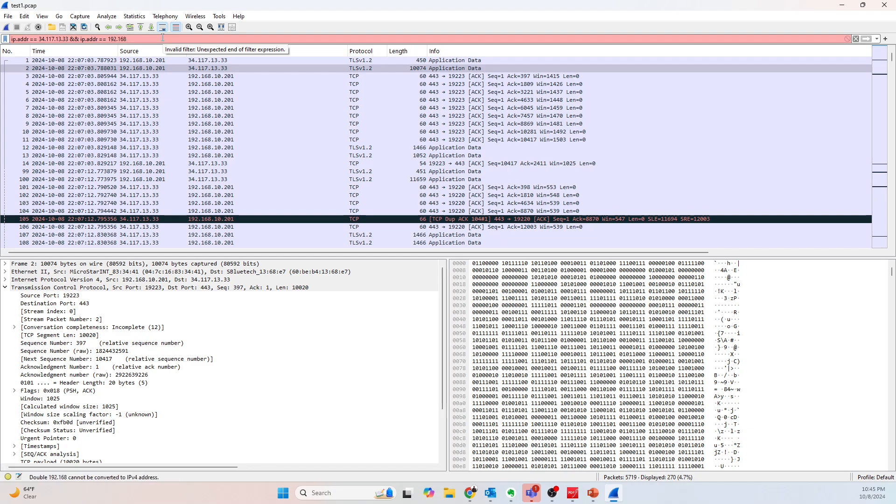
{"action": "type", "text": ".10"}
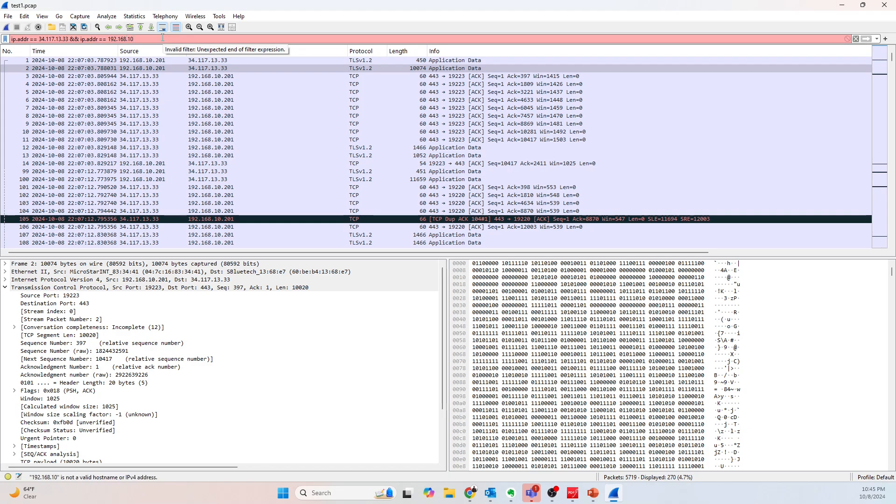
{"action": "type", "text": ".210"}
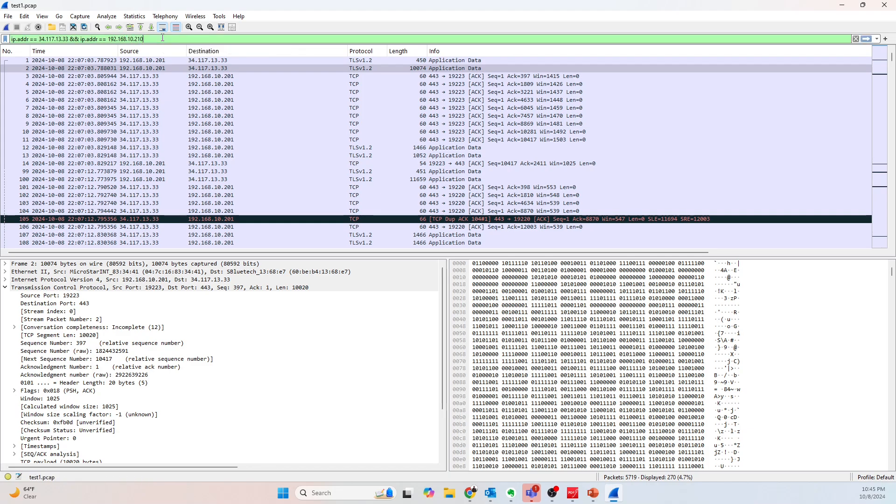
{"action": "key", "text": "BackSpace"}
{"action": "type", "text": "00"}
{"action": "key", "text": "Return"}
Remove the second condition and apply the excluding display filter ip.addr != 34.117.13.33.
{"action": "left_click_drag", "start_coordinate": [70, 39], "coordinate": [162, 38]}
{"action": "key", "text": "BackSpace"}
{"action": "type", "text": "!34.117.13.33"}
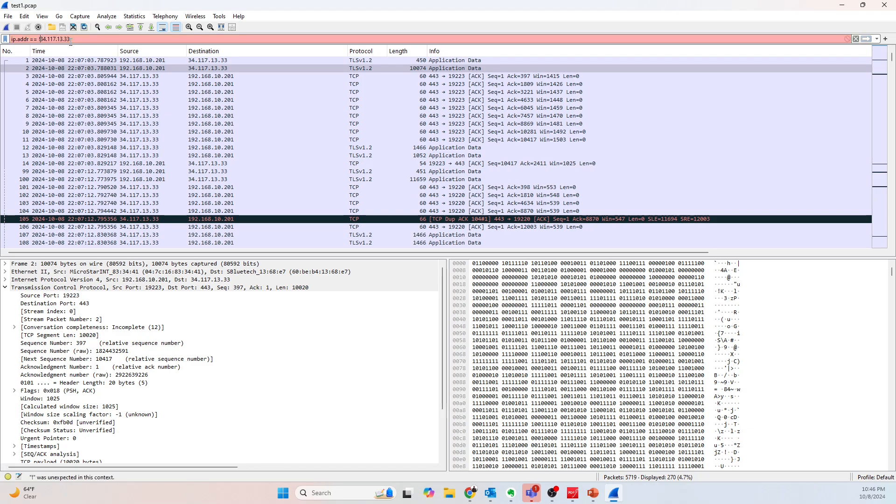
{"action": "key", "text": "BackSpace"}
{"action": "key", "text": "BackSpace"}
{"action": "key", "text": "BackSpace"}
{"action": "key", "text": "BackSpace"}
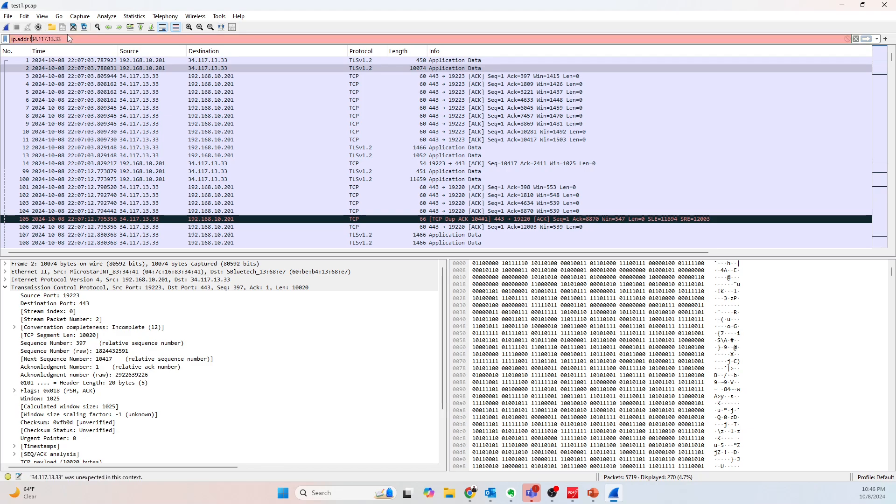
{"action": "type", "text": "!="}
{"action": "key", "text": "Return"}
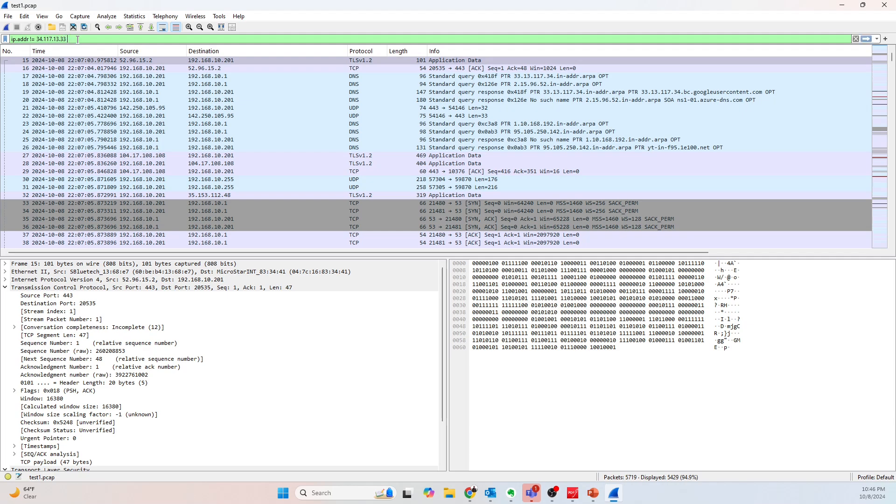
Extend the display filter with the alternative condition || ip.addr != 192.168.10.1 and apply it.
{"action": "type", "text": "||"}
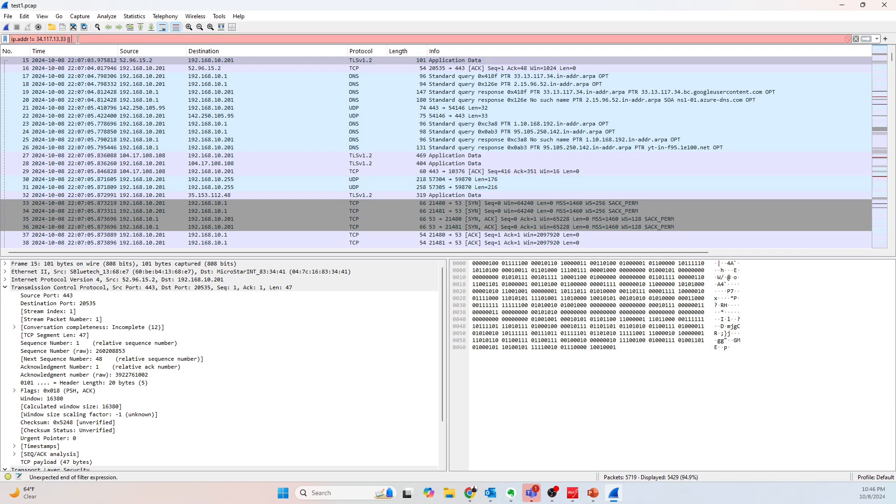
{"action": "left_click_drag", "start_coordinate": [66, 39], "coordinate": [10, 39]}
{"action": "key", "text": "ctrl+c"}
{"action": "left_click", "coordinate": [115, 38]}
{"action": "key", "text": "ctrl+v"}
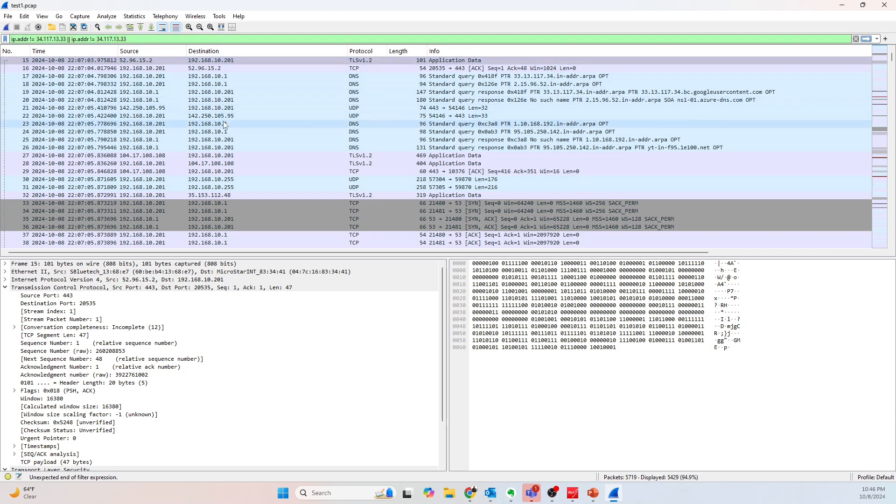
{"action": "double_click", "coordinate": [102, 38]}
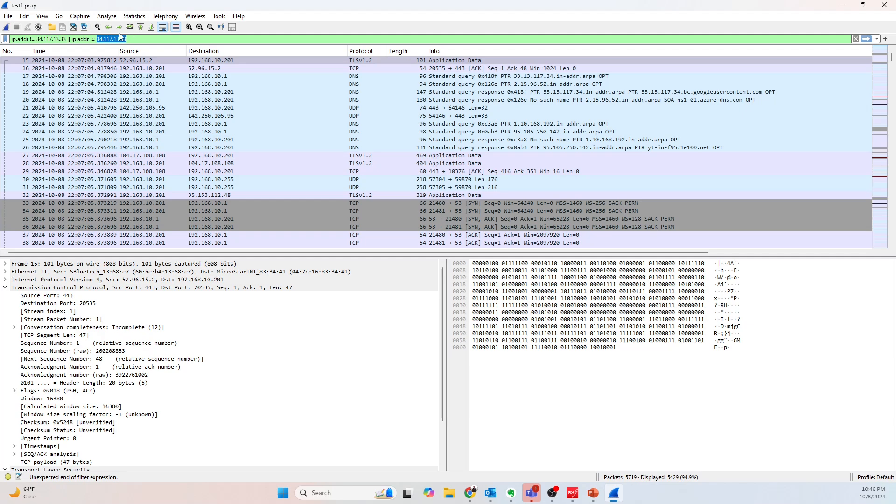
{"action": "type", "text": "192.1"}
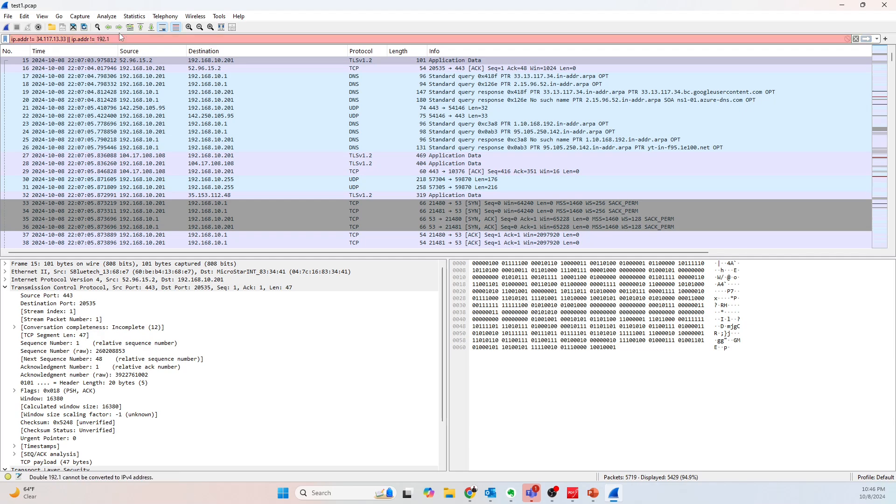
{"action": "type", "text": "68.10/1"}
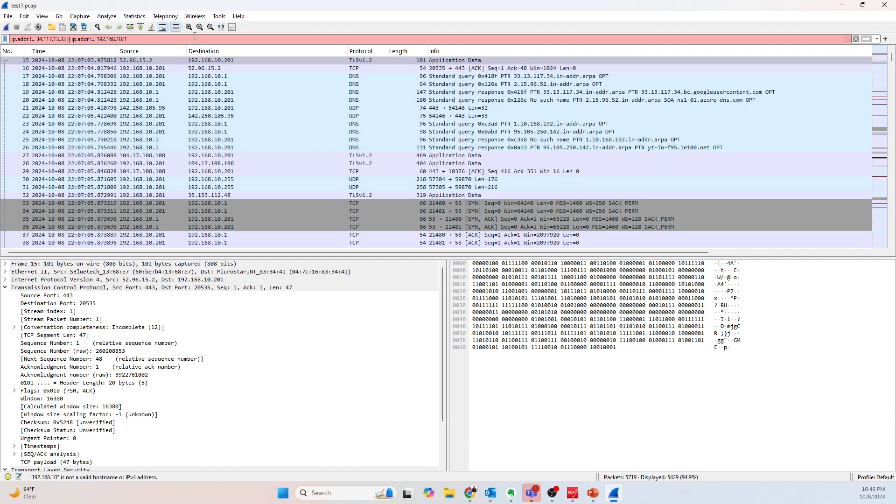
{"action": "key", "text": "BackSpace"}
{"action": "type", "text": ".1"}
{"action": "key", "text": "Return"}
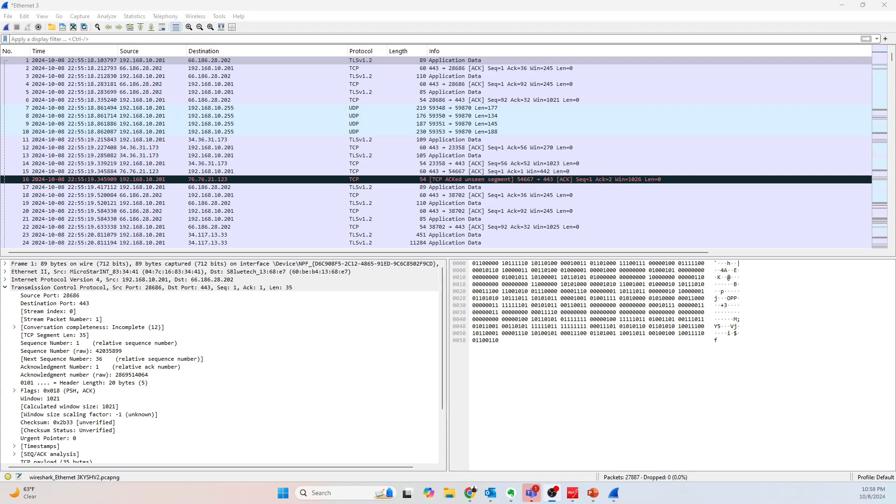
Start a new capture on Ethernet 3 without saving the existing packets, and stop it after some traffic.
{"action": "key", "text": "alt+Tab"}
{"action": "left_click", "coordinate": [81, 16]}
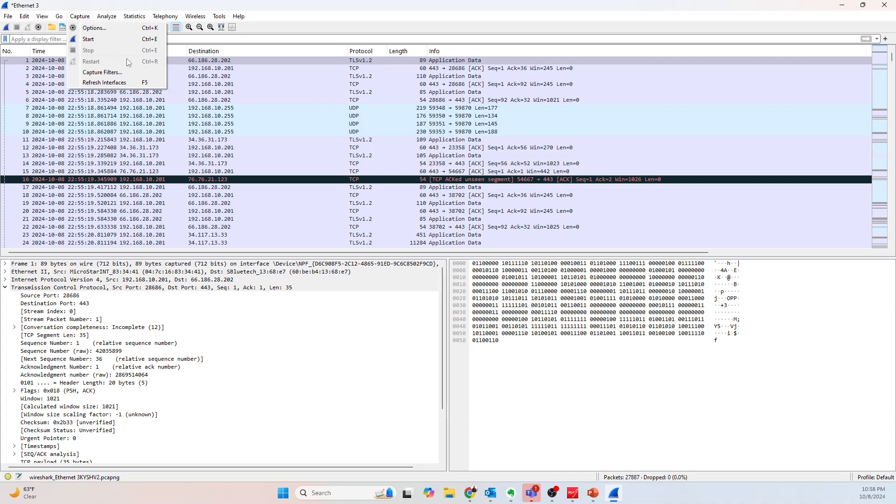
{"action": "left_click", "coordinate": [99, 40]}
{"action": "left_click", "coordinate": [475, 259]}
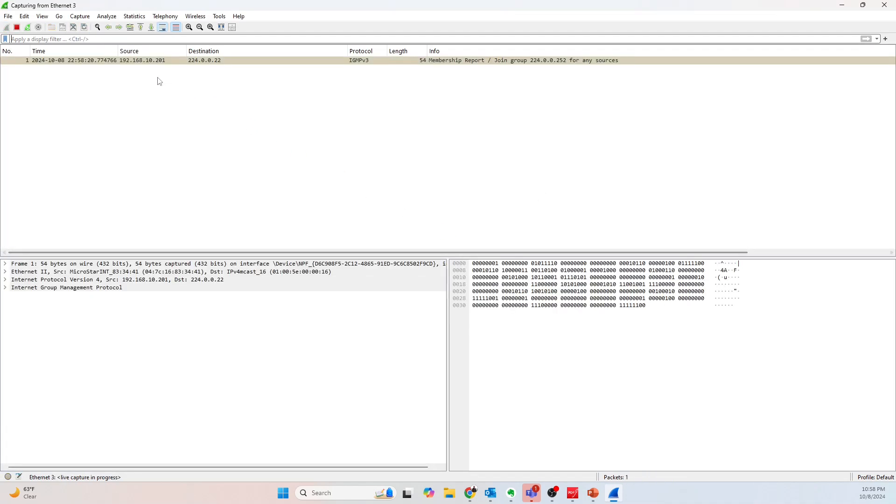
{"action": "left_click", "coordinate": [17, 29]}
Run another capture on Ethernet 3, discarding the unsaved packets of the previous one, and stop it.
{"action": "left_click", "coordinate": [6, 29]}
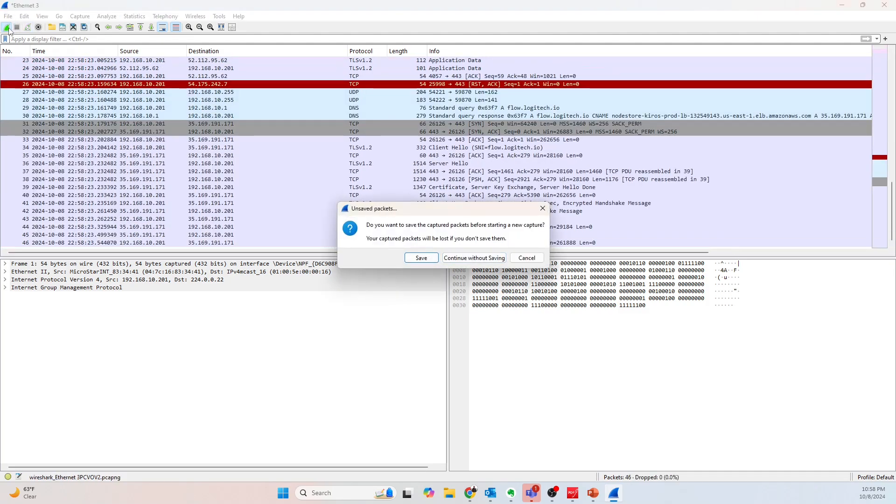
{"action": "left_click", "coordinate": [465, 257]}
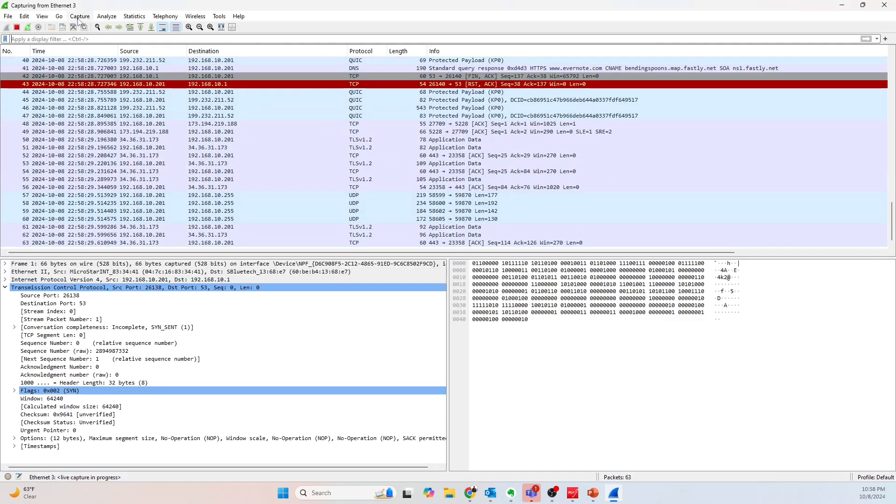
{"action": "left_click", "coordinate": [80, 17]}
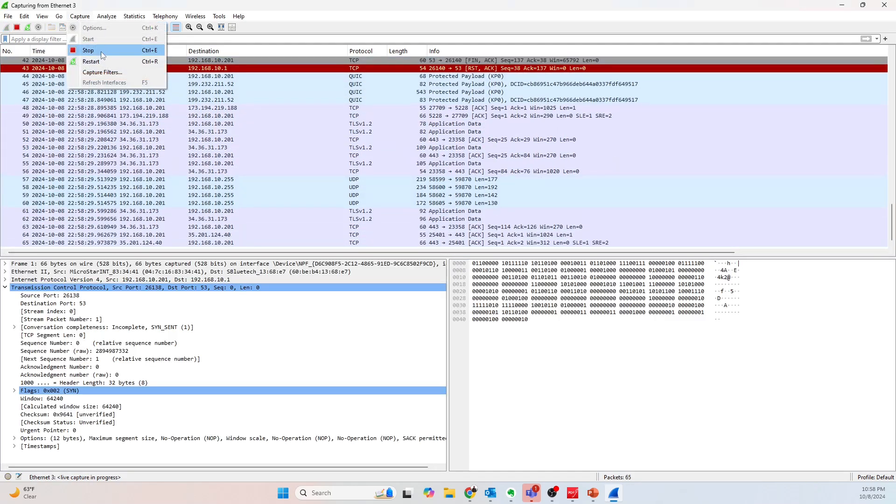
{"action": "left_click", "coordinate": [101, 50]}
Open the capture options and review the interface list, the output file settings, and the display, name resolution and auto-stop options.
{"action": "left_click", "coordinate": [82, 17]}
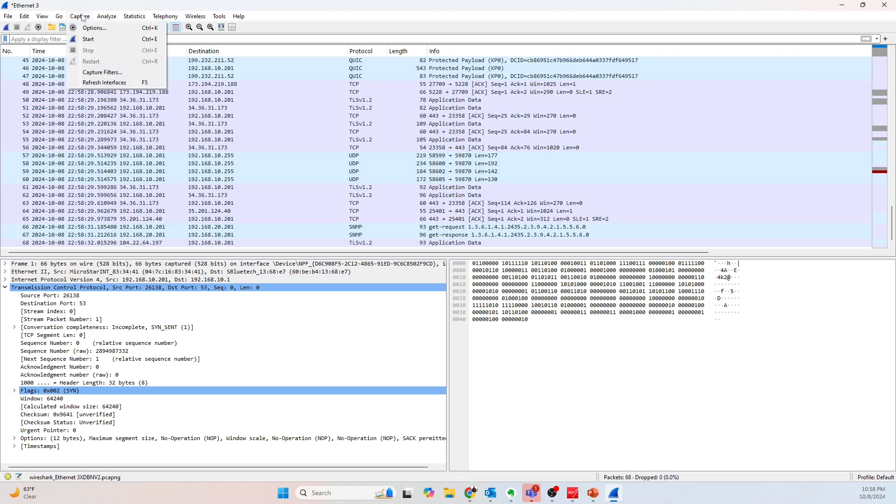
{"action": "left_click", "coordinate": [94, 28]}
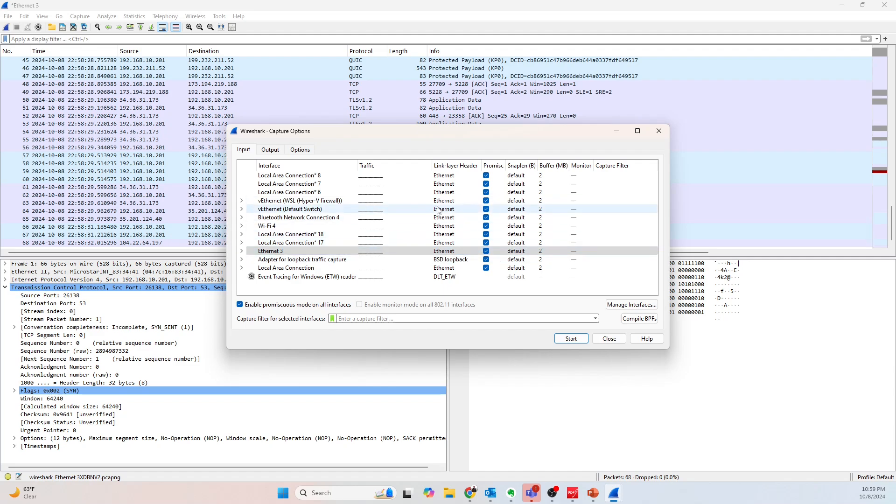
{"action": "left_click", "coordinate": [272, 150]}
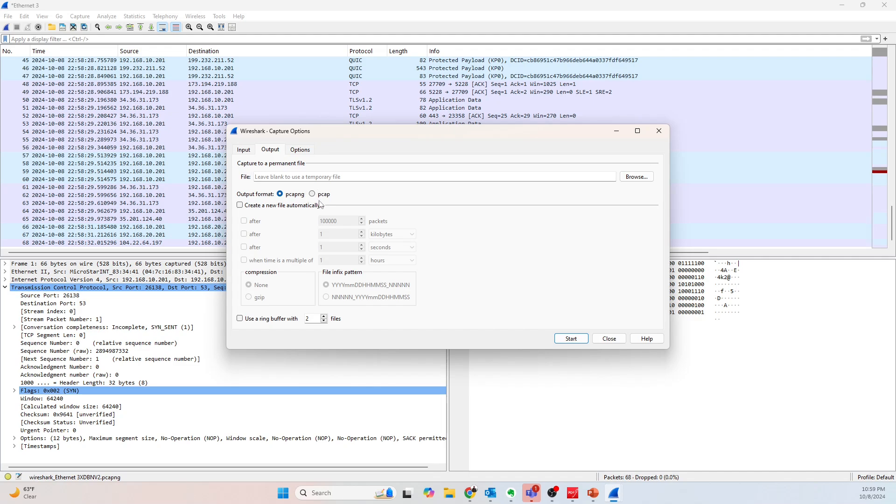
{"action": "left_click", "coordinate": [306, 150]}
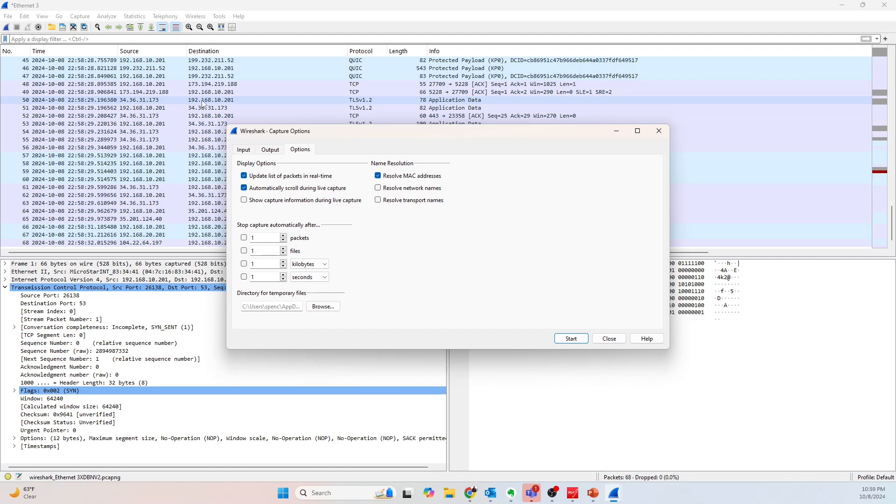
Enable resolving of network names and transport names in the capture options, and disable both again.
{"action": "left_click", "coordinate": [378, 188]}
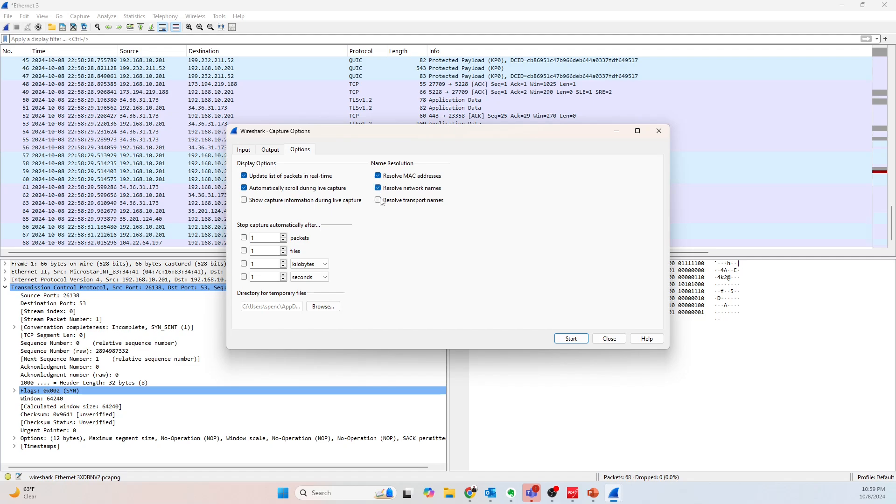
{"action": "left_click", "coordinate": [379, 200]}
{"action": "left_click", "coordinate": [378, 188]}
{"action": "left_click", "coordinate": [378, 200]}
From the capture options' interface list, start an Ethernet 3 capture without saving the earlier packets, and stop it.
{"action": "left_click", "coordinate": [247, 153]}
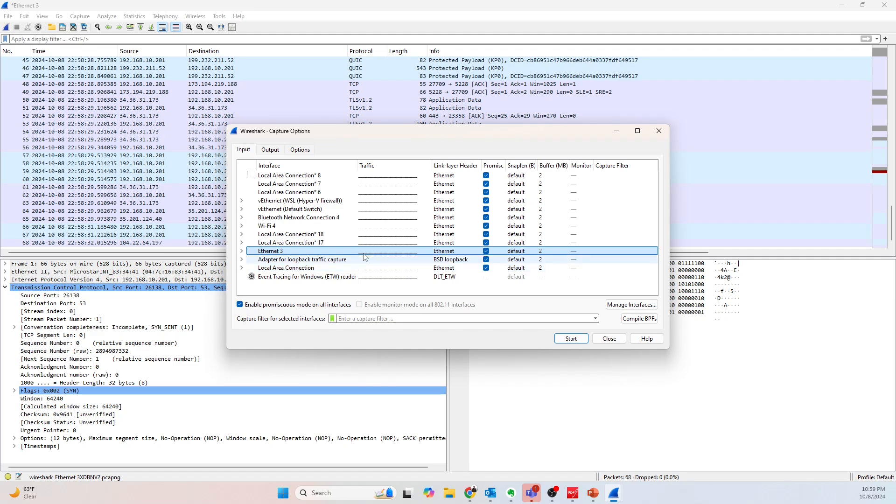
{"action": "left_click", "coordinate": [569, 337]}
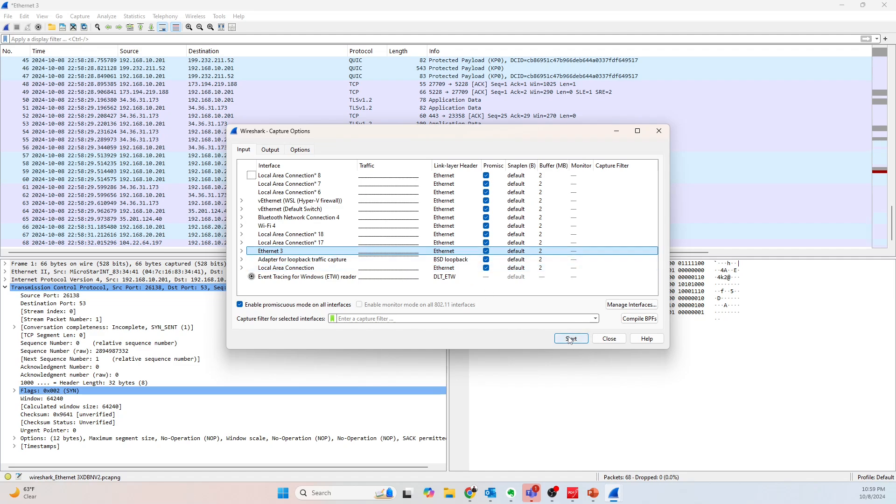
{"action": "left_click", "coordinate": [485, 258]}
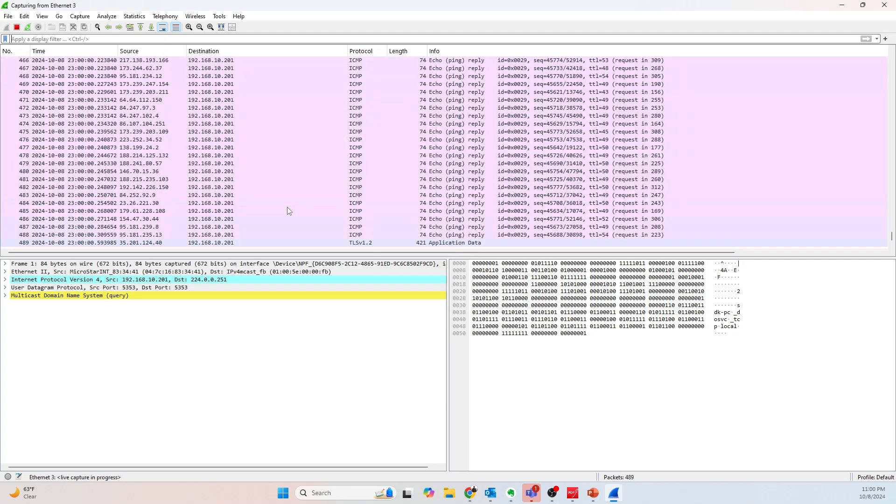
{"action": "left_click", "coordinate": [17, 29]}
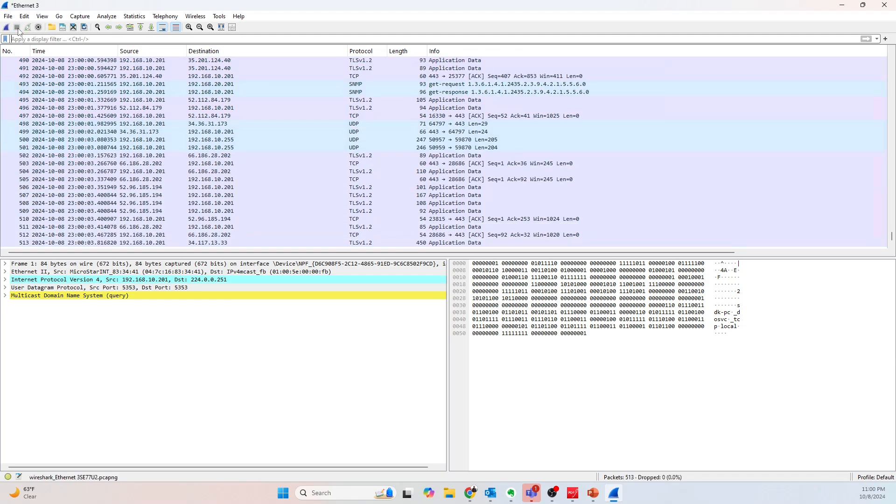
Select packet 506 and apply its TCP source port 443 as the display filter.
{"action": "left_click", "coordinate": [107, 17]}
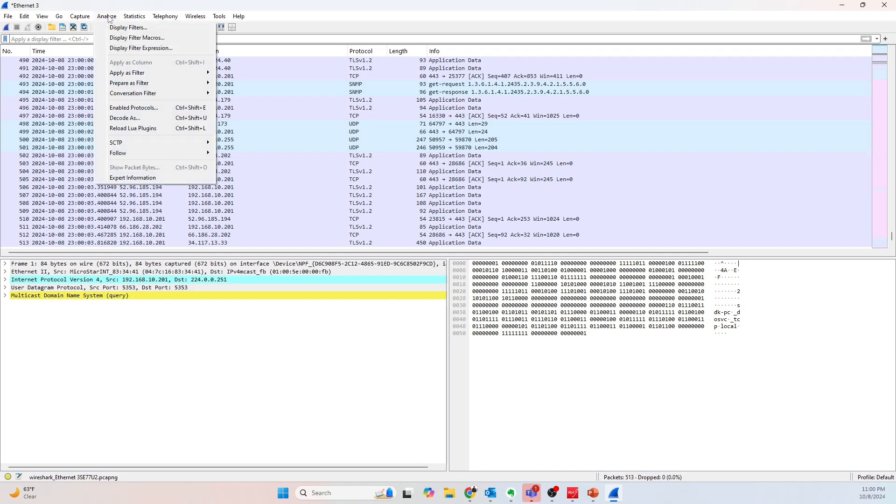
{"action": "mouse_move", "coordinate": [172, 150]}
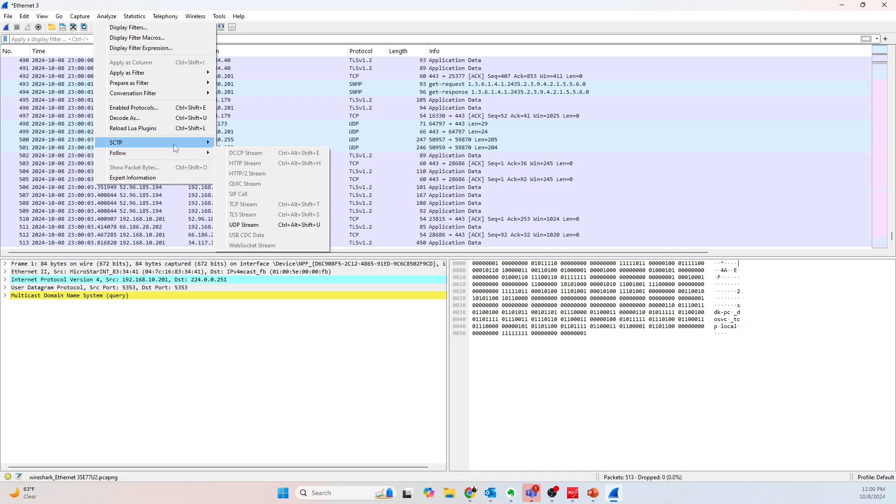
{"action": "mouse_move", "coordinate": [167, 75]}
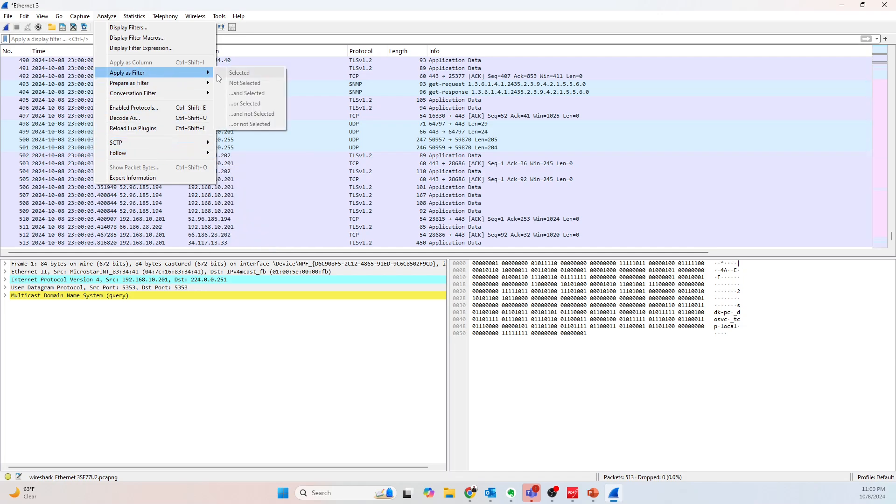
{"action": "left_click", "coordinate": [177, 188]}
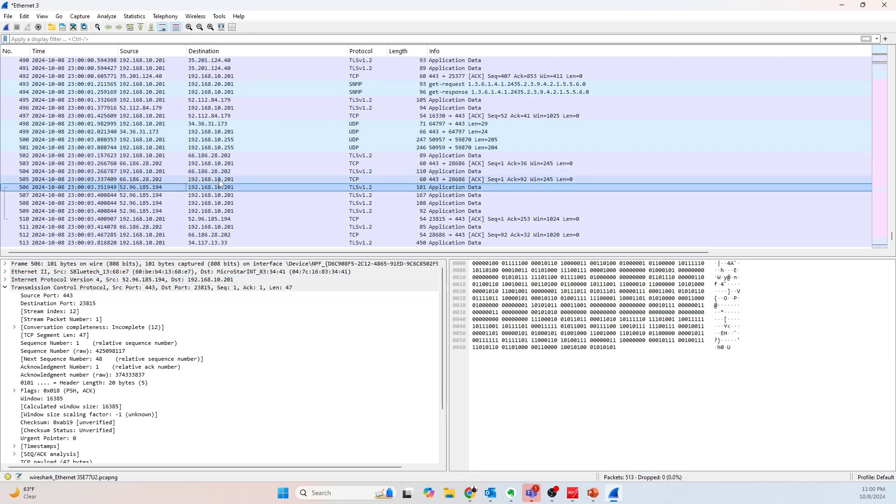
{"action": "left_click", "coordinate": [81, 297]}
{"action": "right_click", "coordinate": [84, 301]}
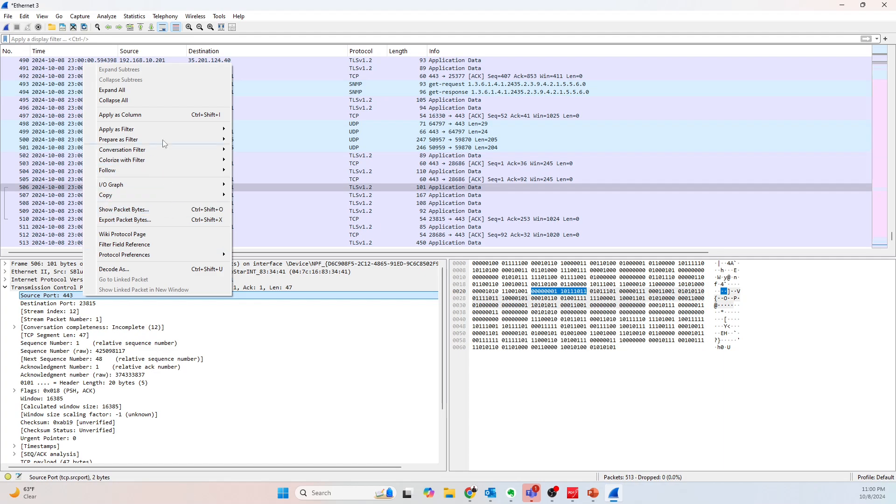
{"action": "mouse_move", "coordinate": [169, 131]}
{"action": "left_click", "coordinate": [253, 143]}
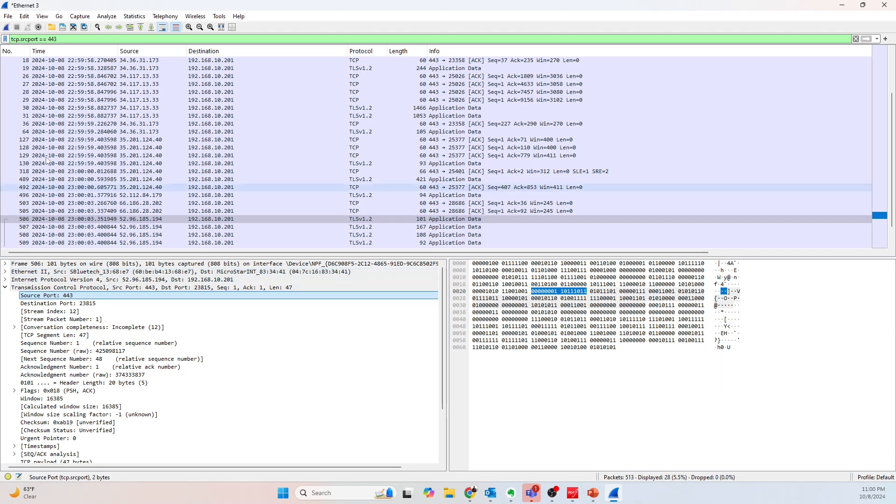
Select packet 28 from 34.117.13.33 and follow its TCP stream.
{"action": "left_click", "coordinate": [105, 17]}
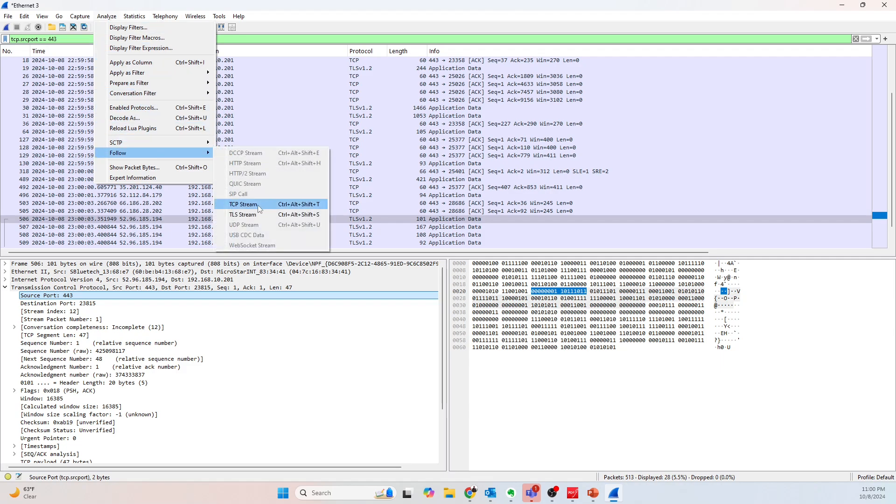
{"action": "left_click", "coordinate": [294, 132]}
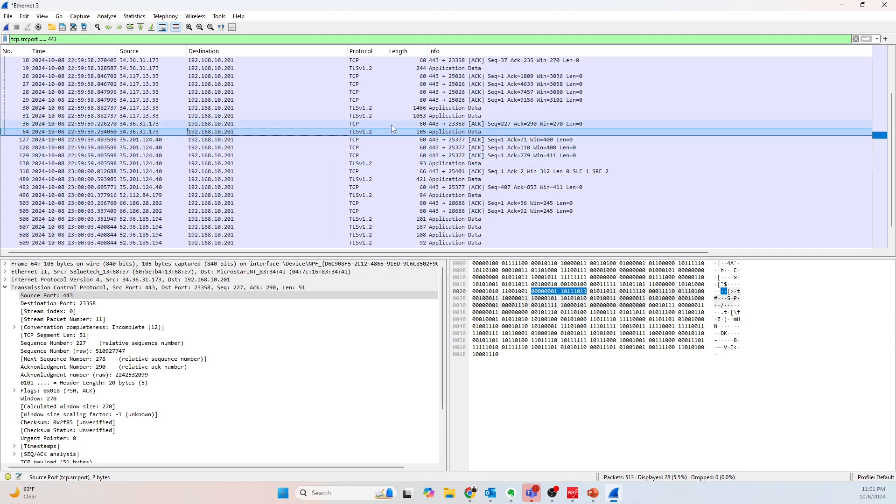
{"action": "left_click", "coordinate": [339, 93]}
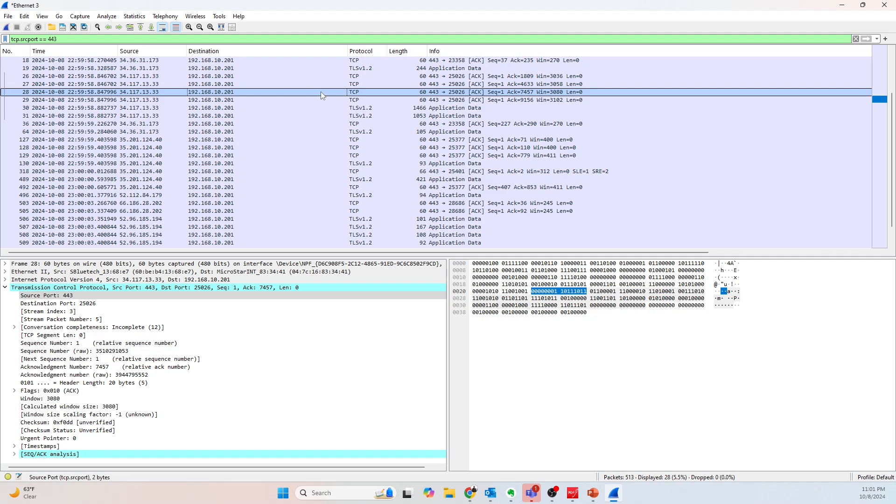
{"action": "left_click", "coordinate": [133, 18]}
{"action": "mouse_move", "coordinate": [117, 17]}
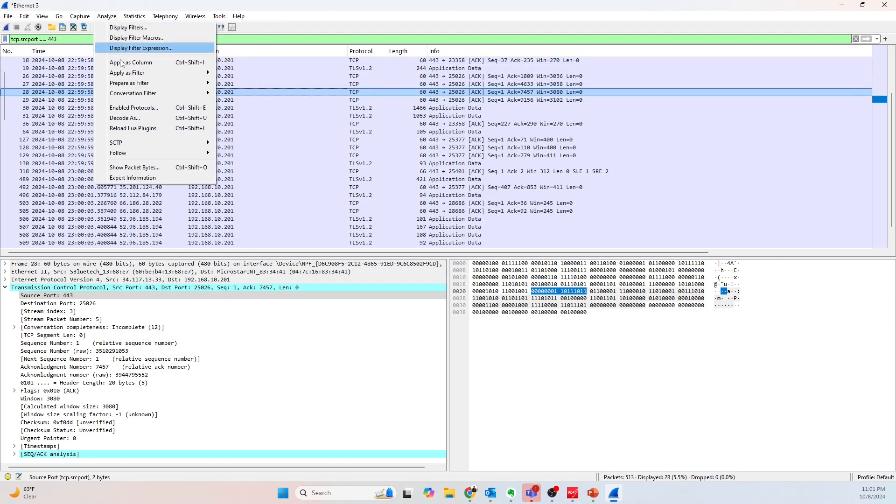
{"action": "mouse_move", "coordinate": [181, 153]}
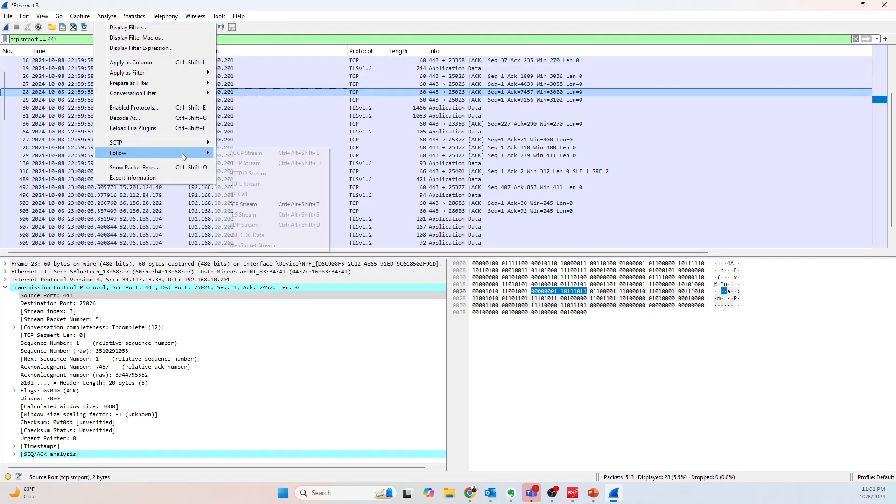
{"action": "left_click", "coordinate": [270, 204]}
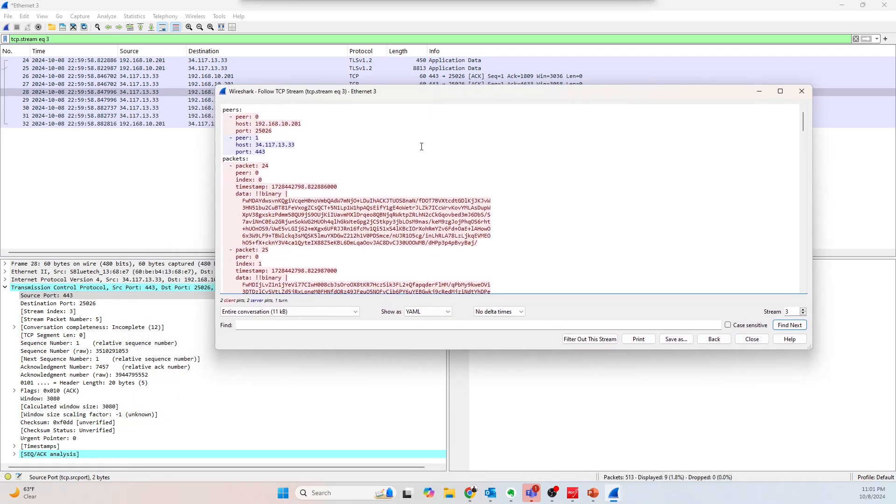
Examine the followed stream's contents and compare them with the stream's packets in the packet list.
{"action": "scroll", "coordinate": [410, 178], "scroll_direction": "down", "scroll_amount": 3}
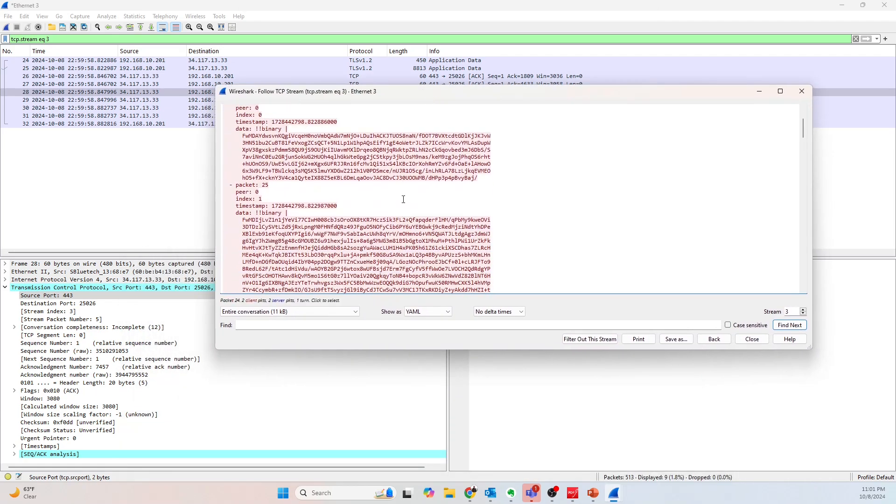
{"action": "left_click_drag", "start_coordinate": [388, 97], "coordinate": [361, 198]}
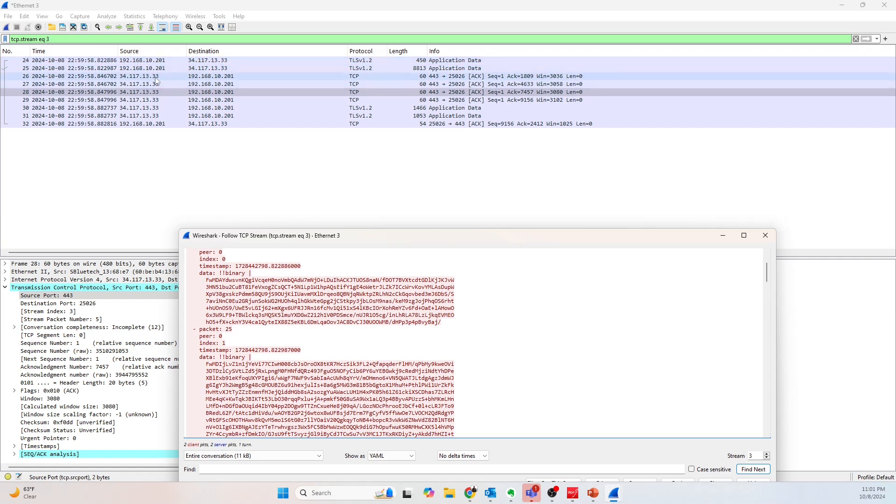
{"action": "left_click", "coordinate": [192, 93]}
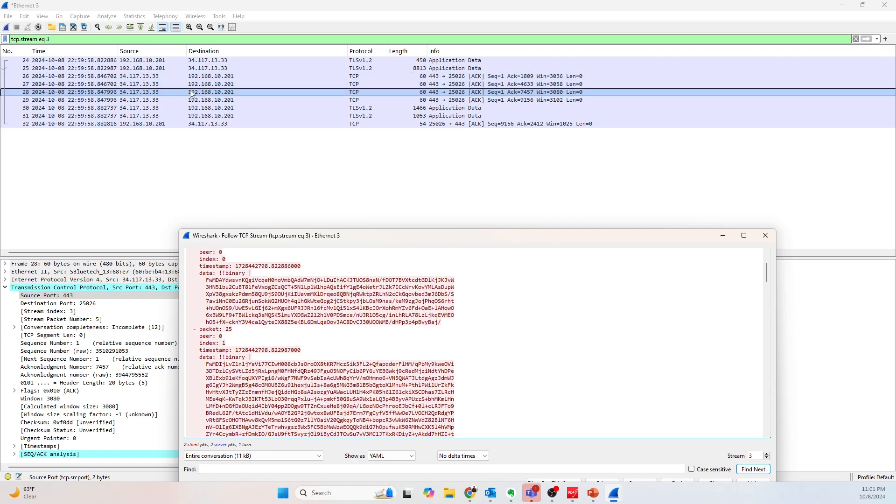
{"action": "left_click_drag", "start_coordinate": [339, 237], "coordinate": [355, 140]}
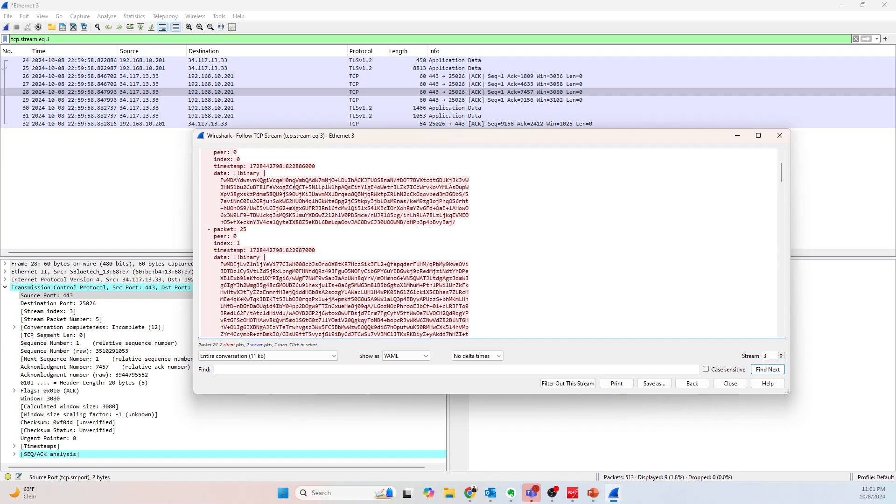
Show the followed TCP stream as ASCII and switch it back to YAML.
{"action": "left_click", "coordinate": [406, 356]}
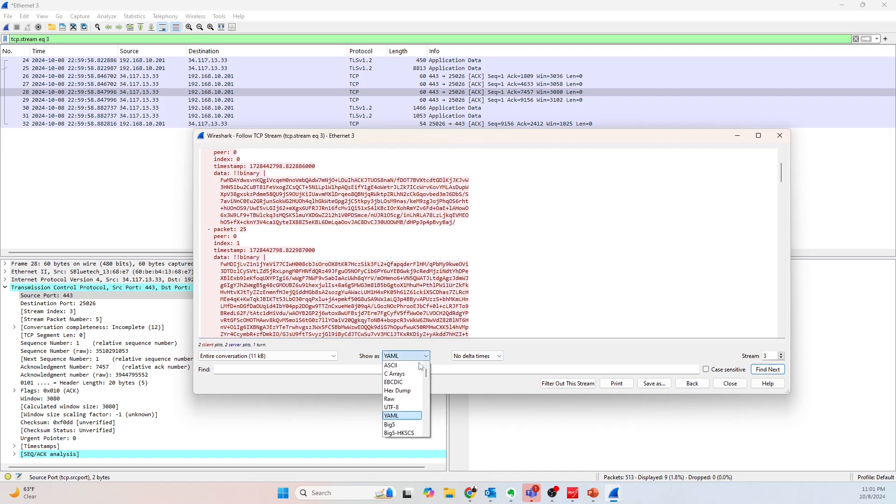
{"action": "left_click", "coordinate": [413, 366]}
{"action": "left_click", "coordinate": [426, 356]}
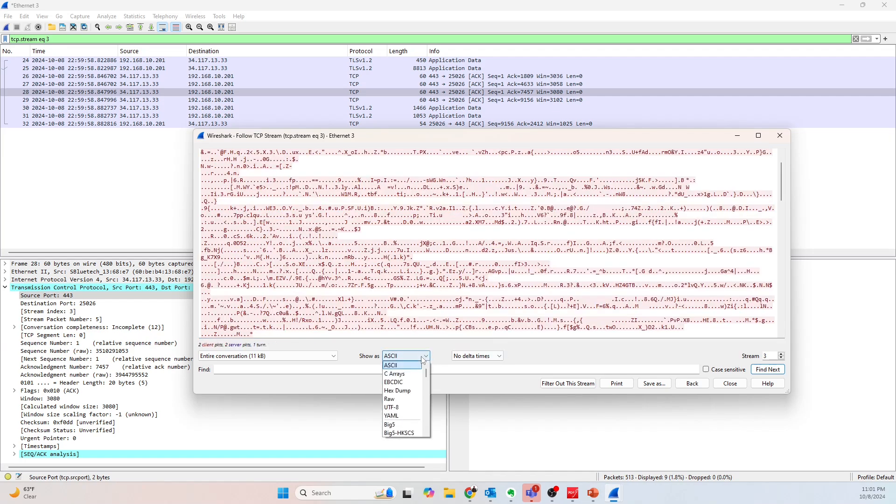
{"action": "left_click", "coordinate": [397, 416]}
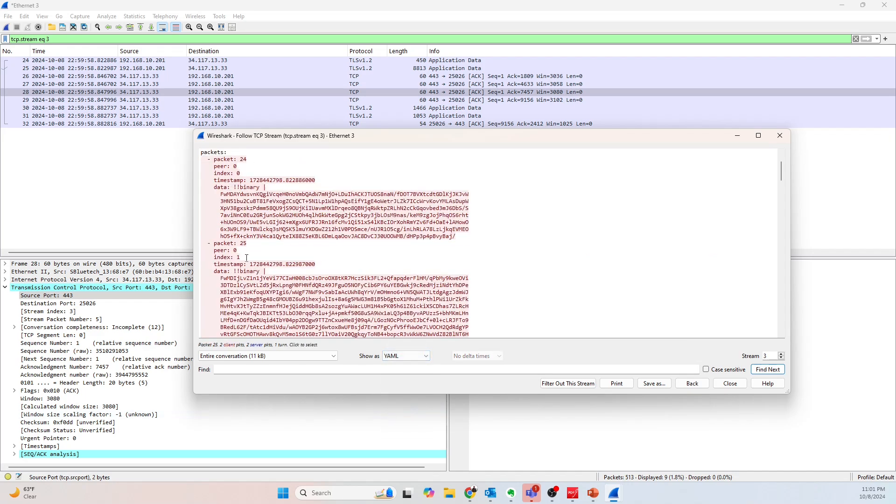
Read the stream's peers and packet data, and check the display filter applied to the packet list.
{"action": "scroll", "coordinate": [247, 258], "scroll_direction": "up", "scroll_amount": 3}
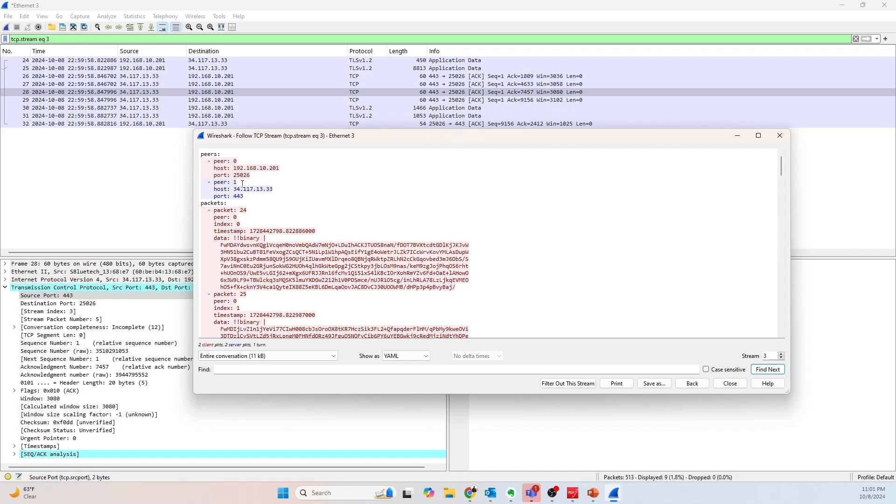
{"action": "scroll", "coordinate": [255, 260], "scroll_direction": "down", "scroll_amount": 1}
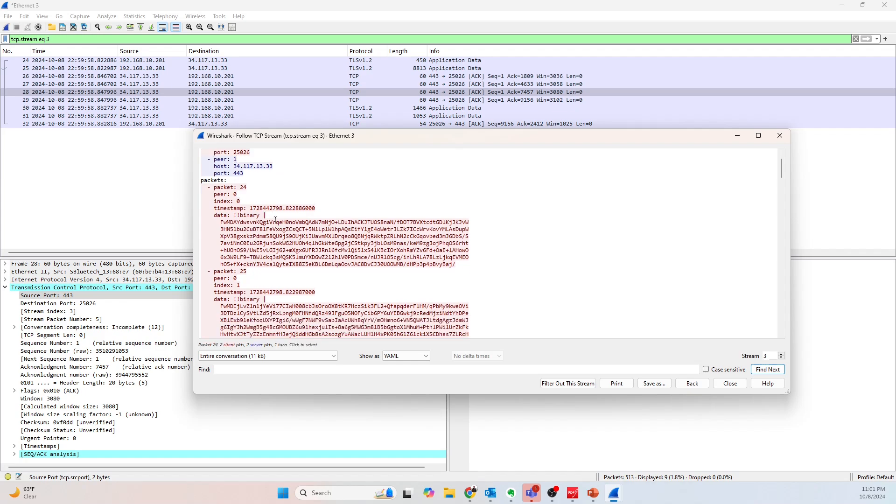
{"action": "scroll", "coordinate": [277, 235], "scroll_direction": "down", "scroll_amount": 1}
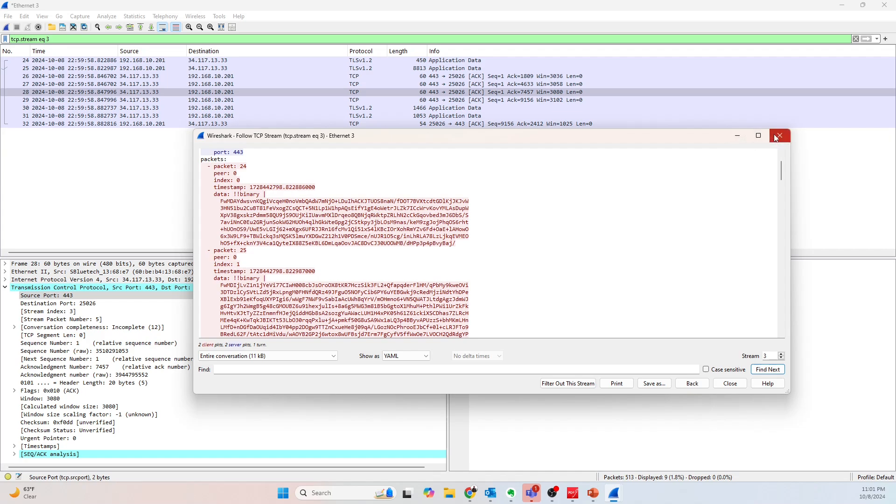
{"action": "mouse_move", "coordinate": [710, 141]}
{"action": "left_mouse_down"}
{"action": "mouse_move", "coordinate": [809, 264]}
{"action": "mouse_move", "coordinate": [810, 288]}
{"action": "mouse_move", "coordinate": [706, 157]}
{"action": "left_mouse_up"}
{"action": "left_click_drag", "start_coordinate": [362, 146], "coordinate": [491, 357]}
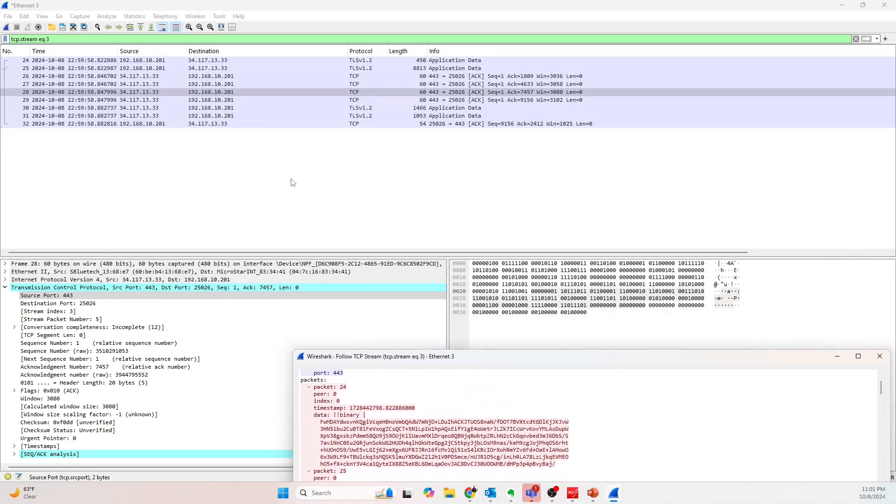
{"action": "left_click", "coordinate": [89, 39]}
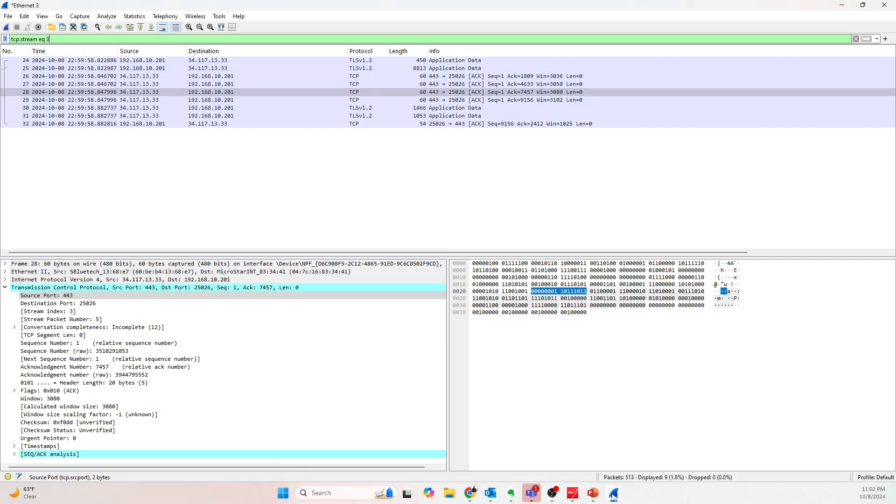
Return to the Follow TCP Stream window, advance through stream 4 to stream 5, and uncover the filtered packet list.
{"action": "mouse_move", "coordinate": [620, 497]}
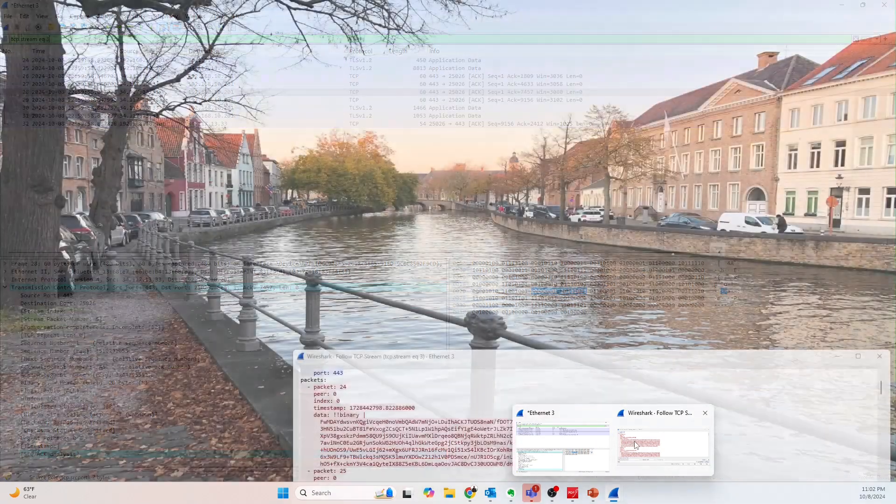
{"action": "left_click", "coordinate": [631, 447]}
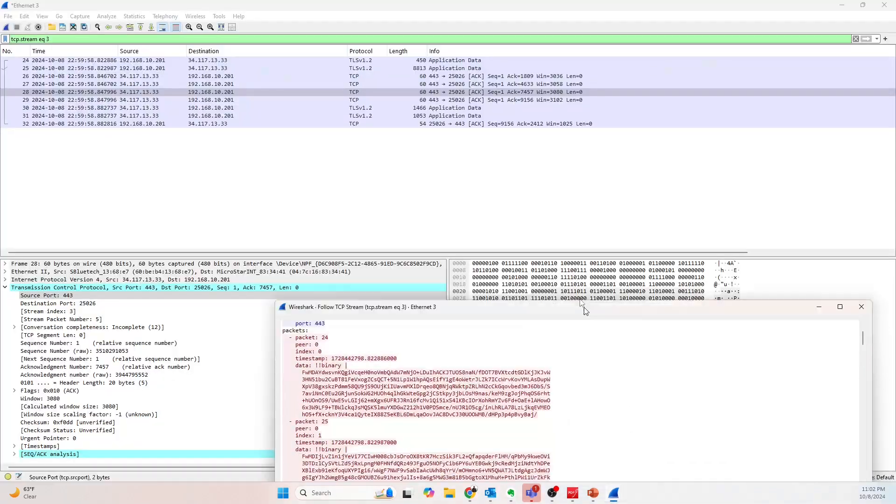
{"action": "left_click_drag", "start_coordinate": [585, 310], "coordinate": [500, 132]}
{"action": "left_click", "coordinate": [778, 323]}
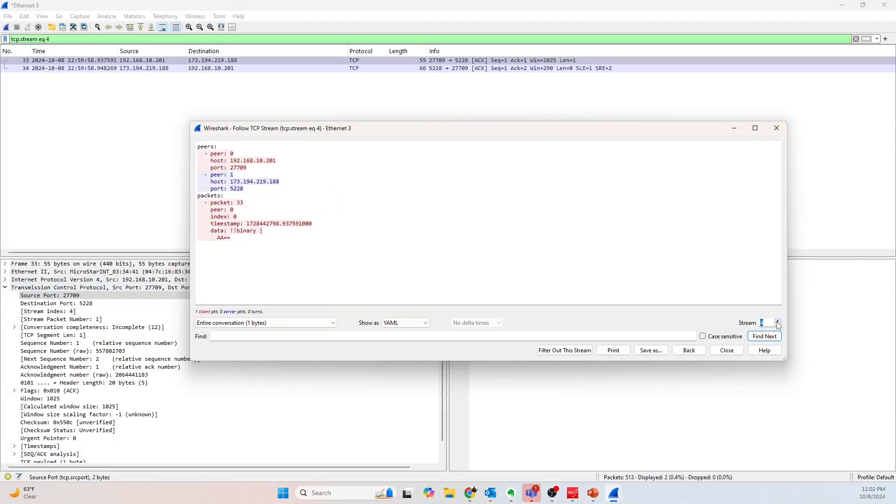
{"action": "left_click", "coordinate": [778, 322]}
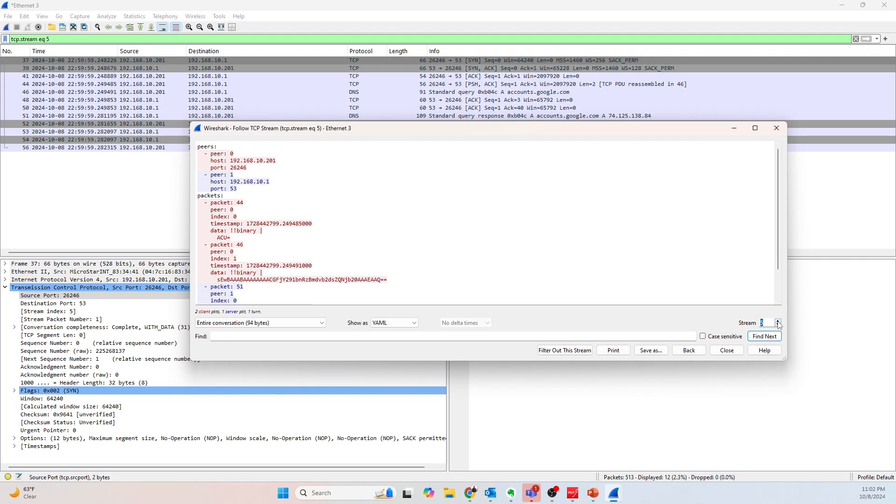
{"action": "left_click_drag", "start_coordinate": [528, 129], "coordinate": [530, 245]}
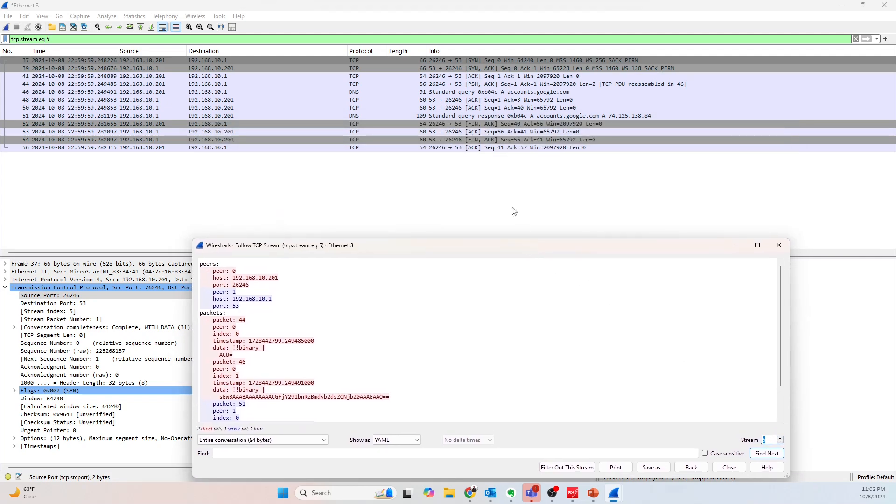
{"action": "left_click", "coordinate": [372, 176]}
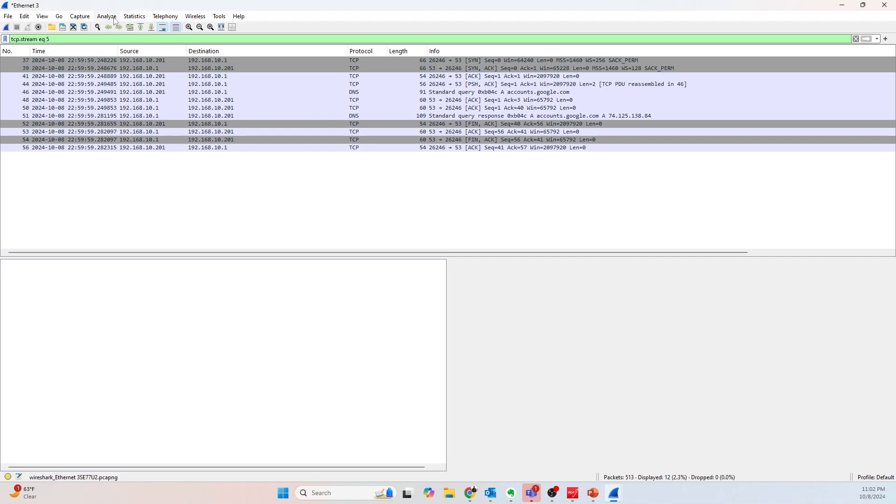
Open the Conversations statistics for the packets matching the stream 5 filter.
{"action": "left_click", "coordinate": [114, 19]}
{"action": "mouse_move", "coordinate": [134, 18]}
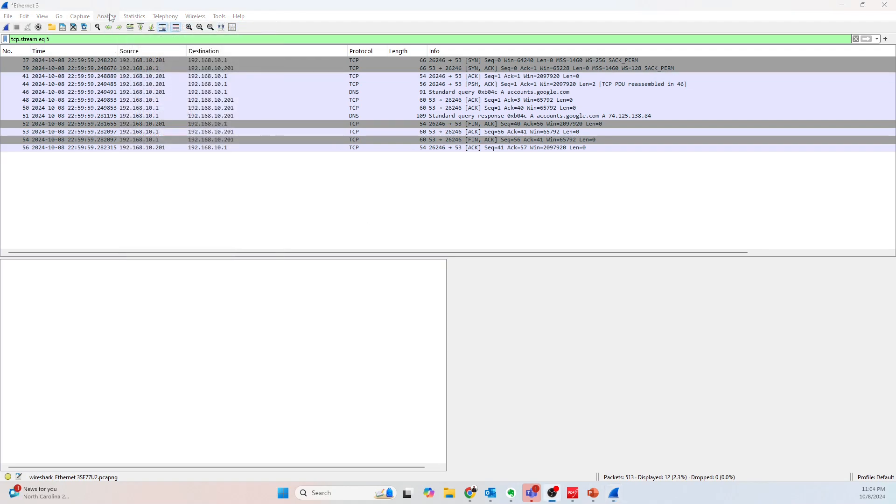
{"action": "left_click", "coordinate": [134, 16]}
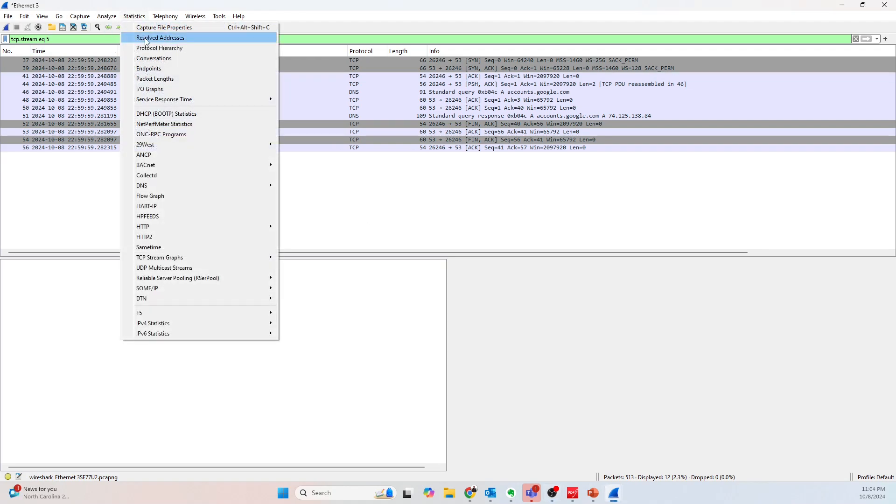
{"action": "left_click", "coordinate": [158, 59]}
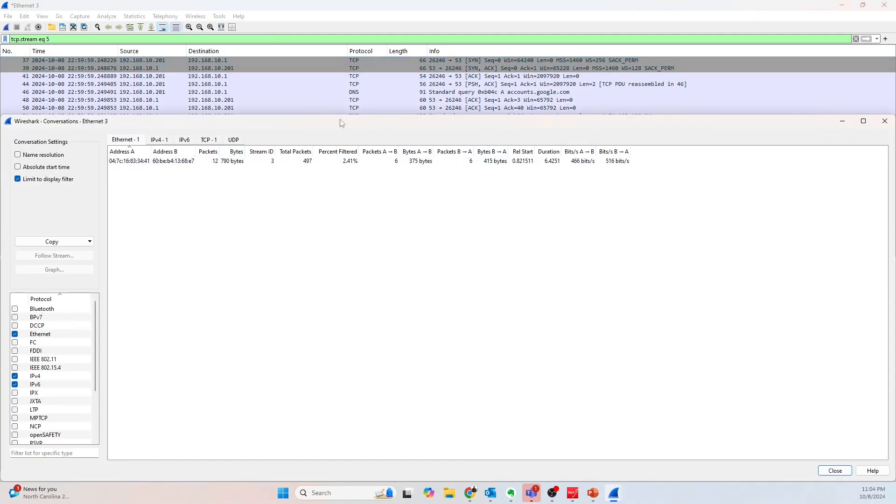
Clear the display filter, open the Conversations statistics for all packets, and show the TCP conversations with a wider Port A column.
{"action": "left_click", "coordinate": [855, 39]}
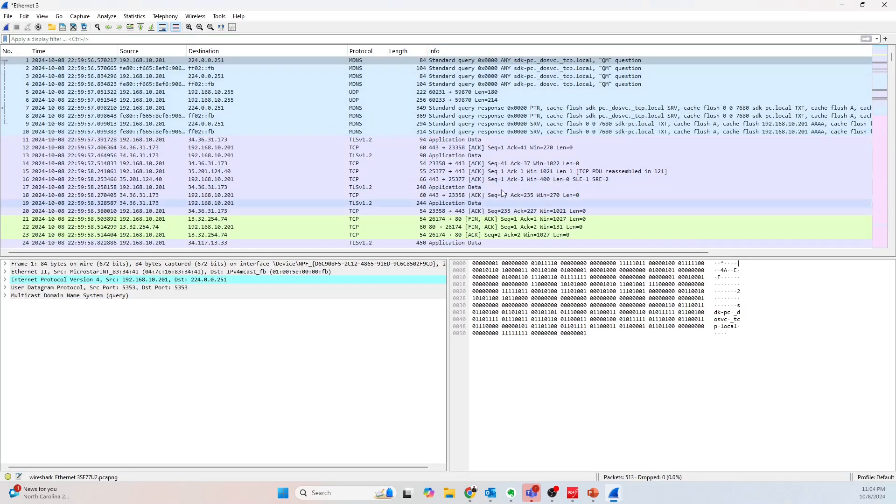
{"action": "left_click", "coordinate": [134, 17]}
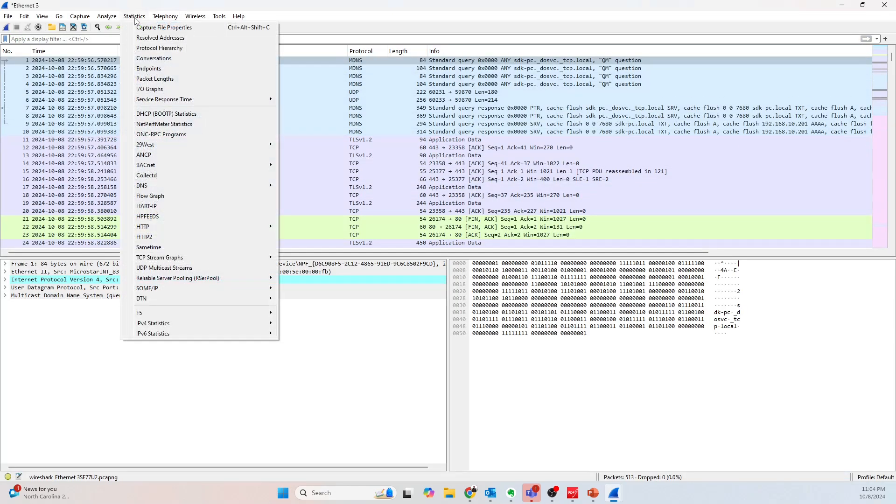
{"action": "left_click", "coordinate": [155, 58]}
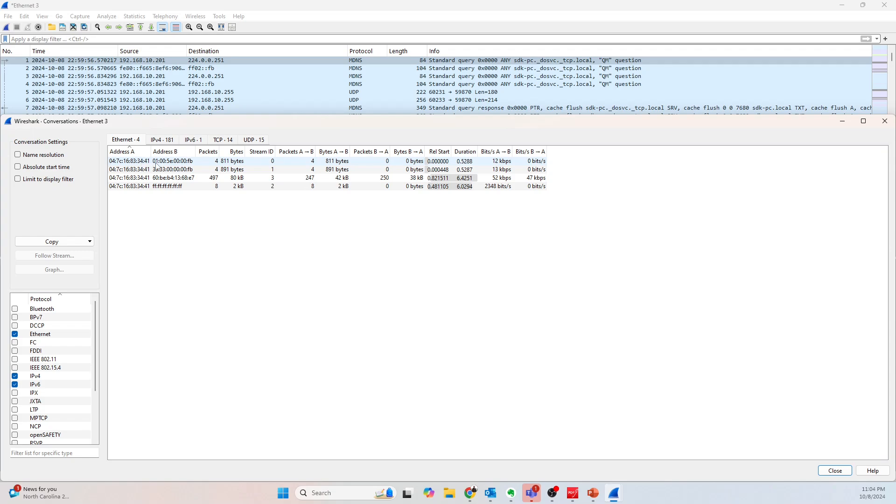
{"action": "left_click", "coordinate": [222, 140]}
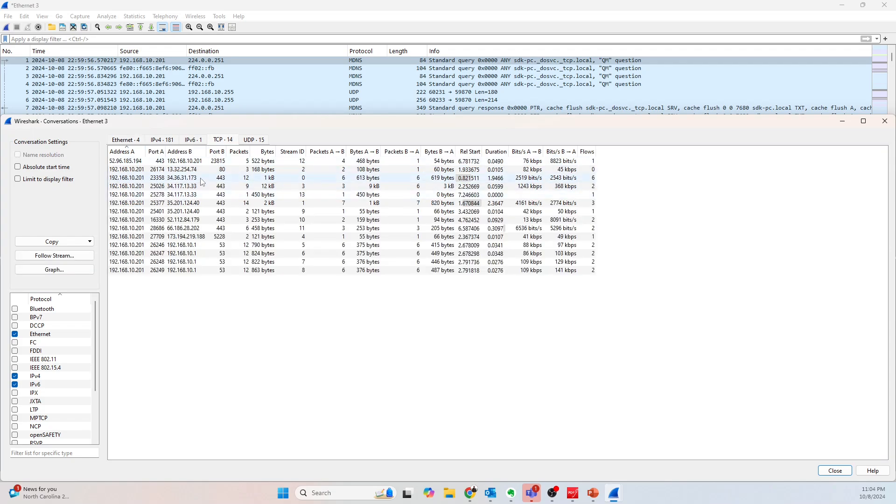
{"action": "left_click_drag", "start_coordinate": [166, 152], "coordinate": [190, 152]}
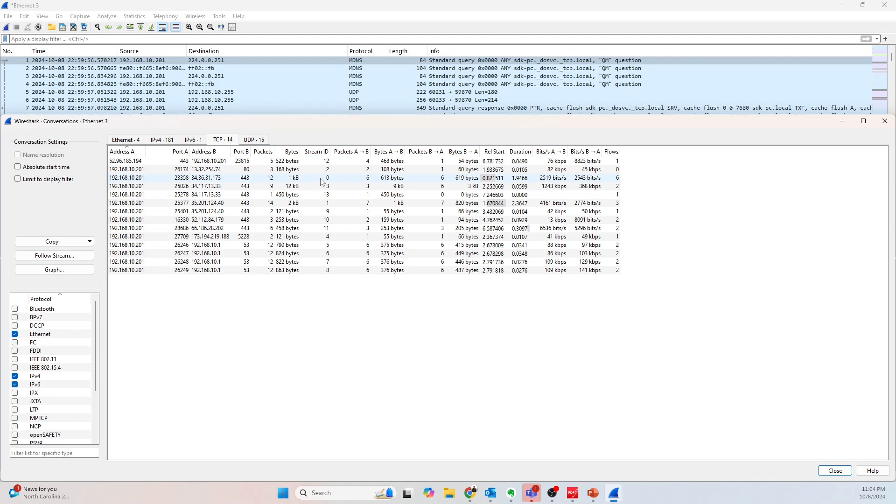
Apply a filter on the stream ID of the 52.96.185.194 TCP conversation, uncover the filtered packet list, and reopen the Conversations statistics.
{"action": "left_click", "coordinate": [328, 162]}
{"action": "right_click", "coordinate": [328, 162]}
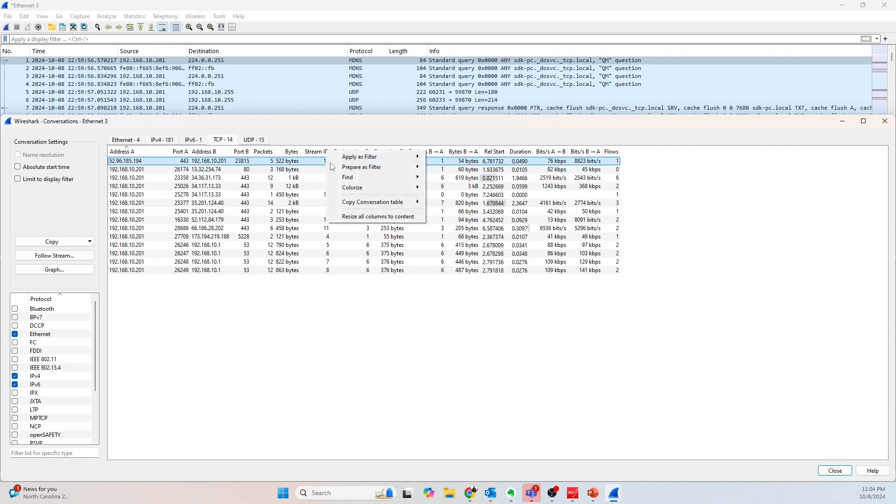
{"action": "mouse_move", "coordinate": [350, 163]}
{"action": "mouse_move", "coordinate": [457, 157]}
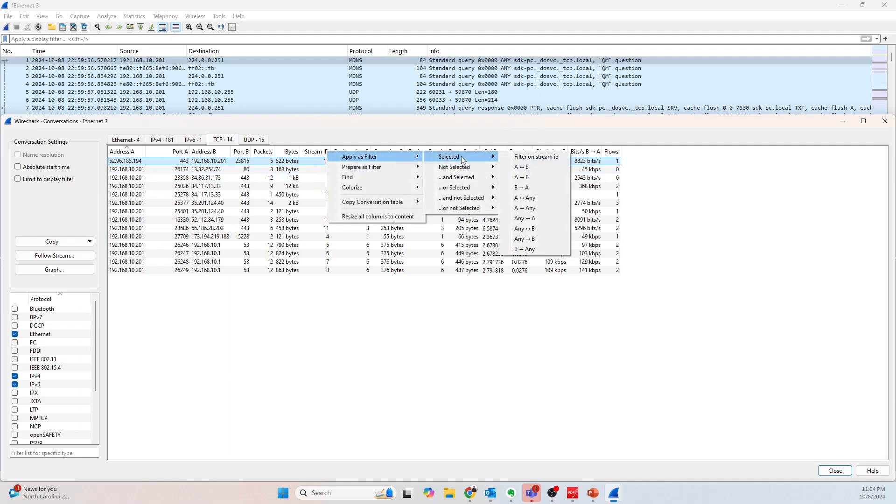
{"action": "left_click", "coordinate": [520, 158]}
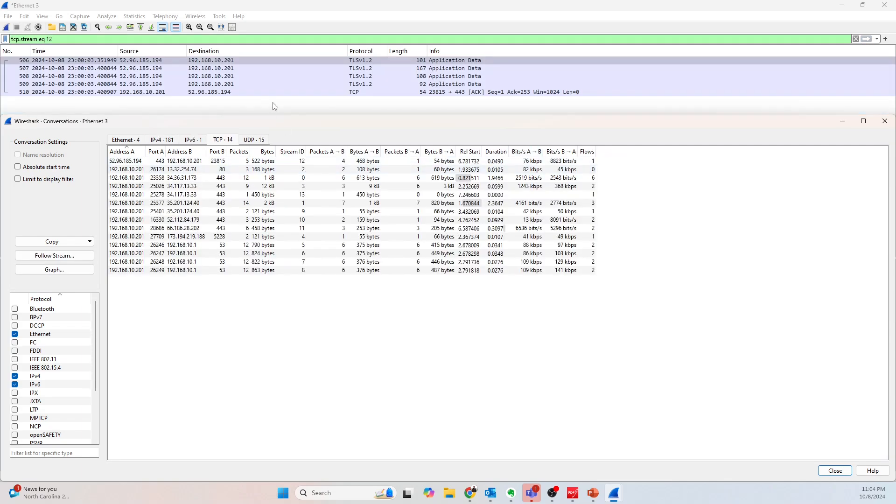
{"action": "left_click", "coordinate": [236, 115]}
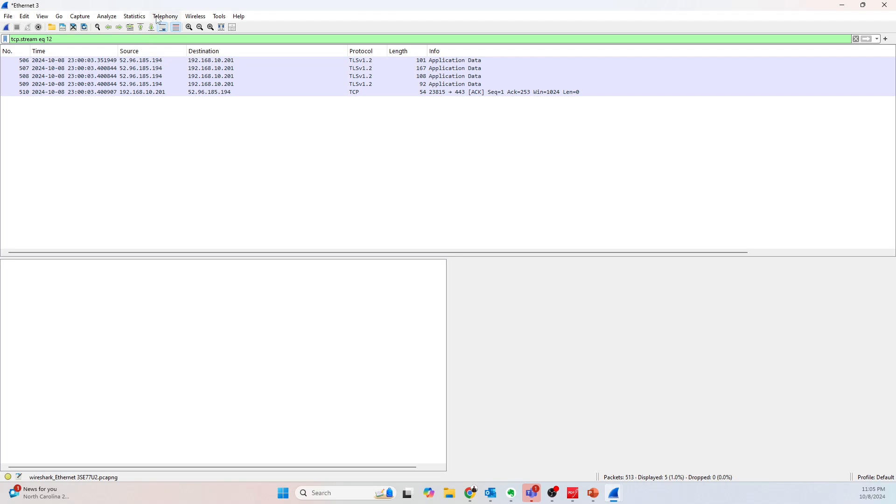
{"action": "left_click", "coordinate": [134, 17]}
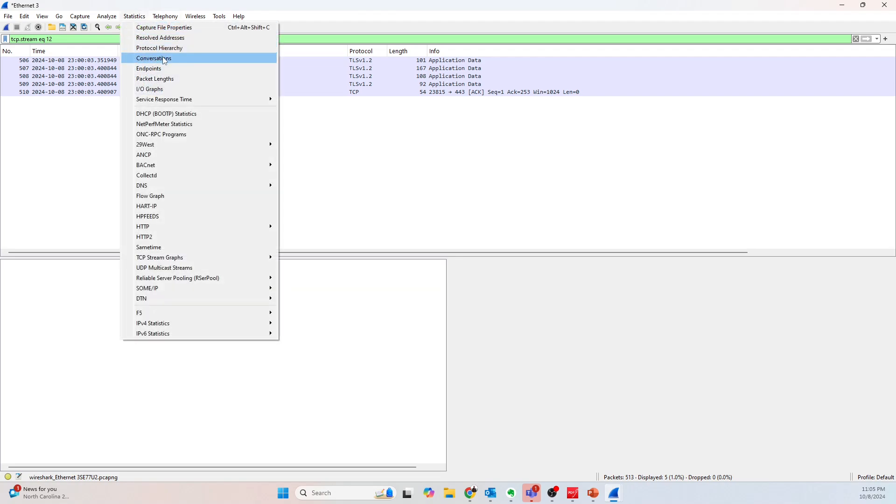
{"action": "left_click", "coordinate": [164, 58]}
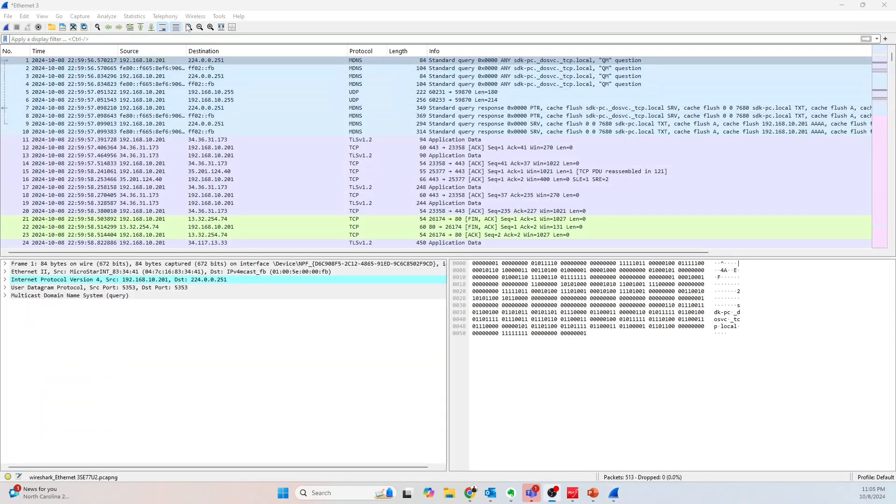
Review the Protocol Hierarchy statistics for the unfiltered capture and close them.
{"action": "left_click", "coordinate": [135, 16]}
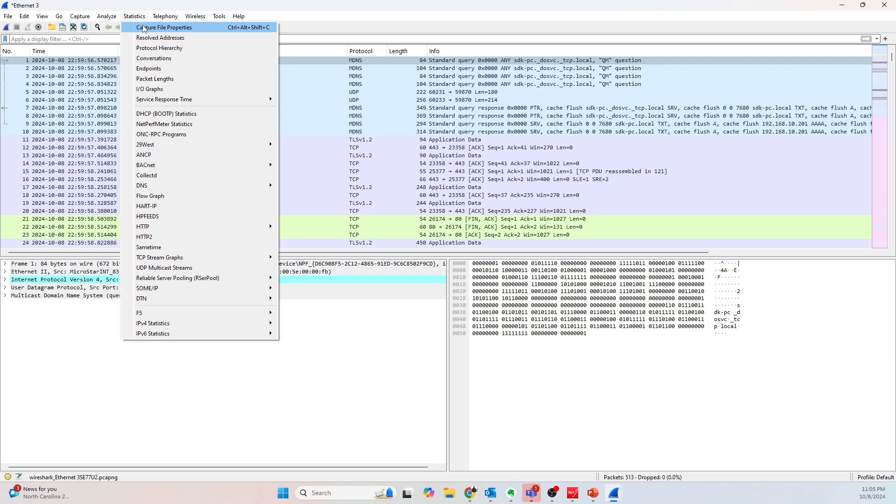
{"action": "left_click", "coordinate": [159, 48]}
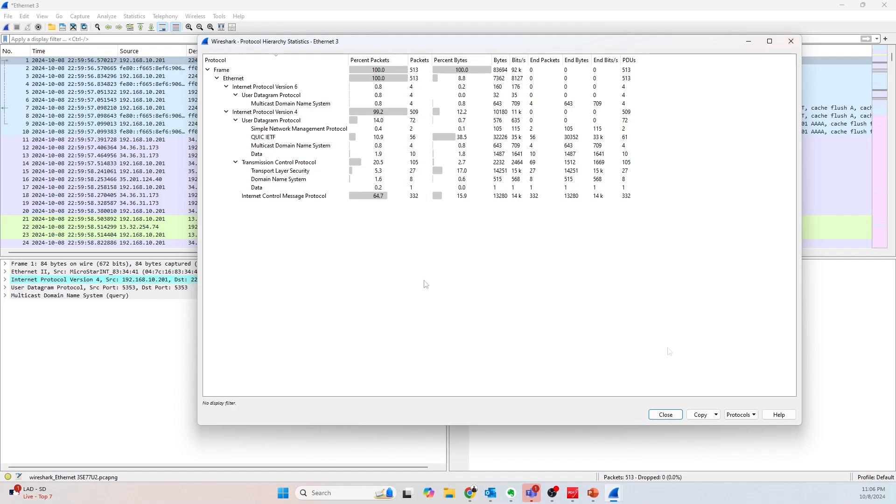
{"action": "left_click", "coordinate": [791, 41]}
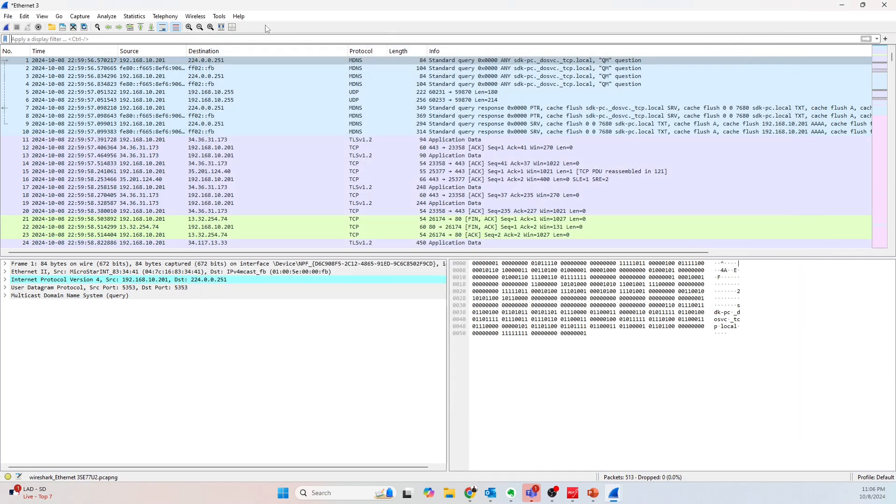
Open the Flow Graph for the whole capture and examine the exchanges between the hosts, repositioning its window.
{"action": "left_click", "coordinate": [134, 17]}
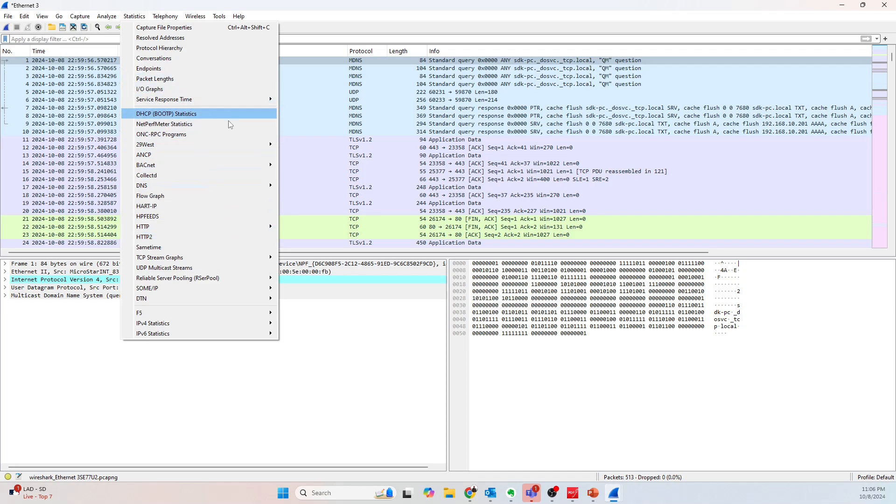
{"action": "left_click", "coordinate": [174, 196]}
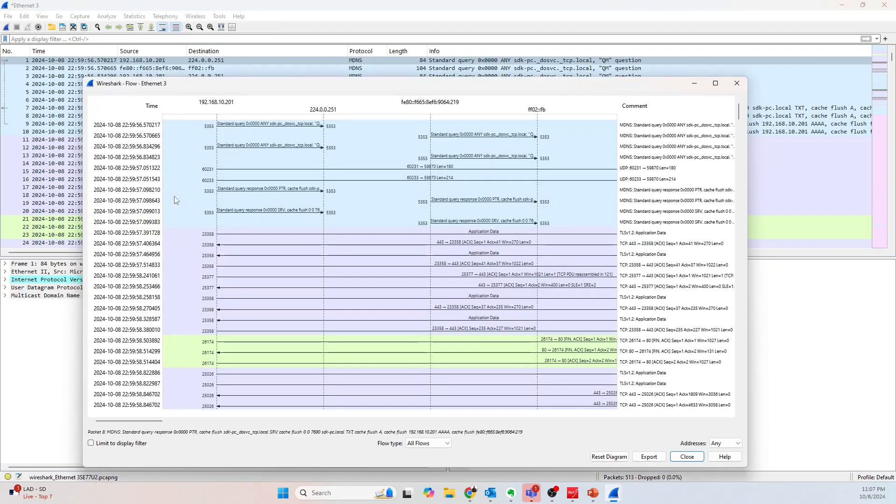
{"action": "left_click_drag", "start_coordinate": [264, 83], "coordinate": [224, 44]}
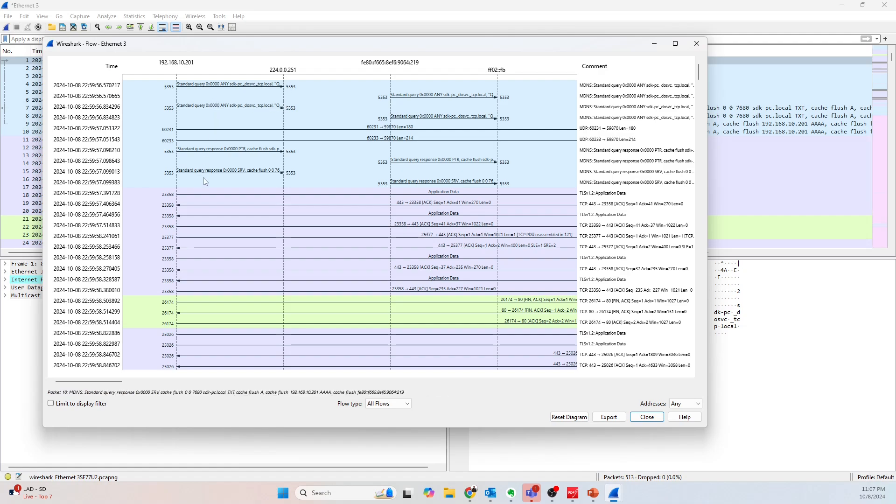
{"action": "scroll", "coordinate": [194, 186], "scroll_direction": "down", "scroll_amount": 1}
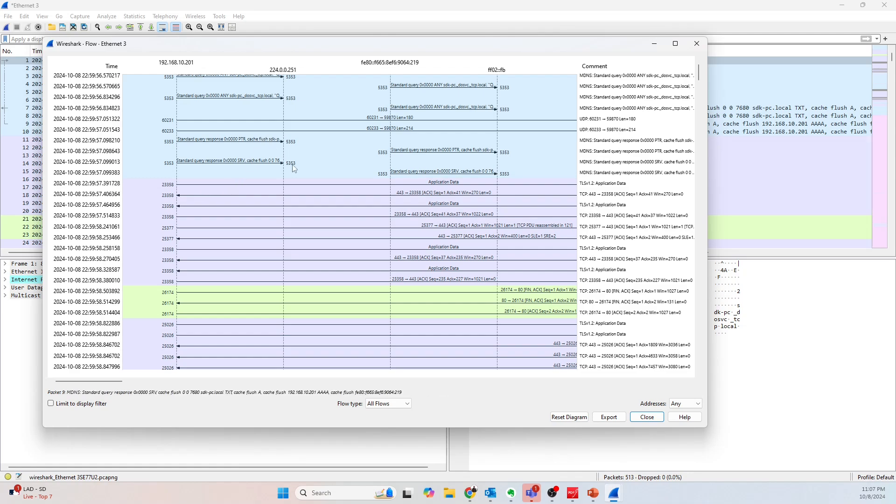
{"action": "scroll", "coordinate": [339, 223], "scroll_direction": "up", "scroll_amount": 1}
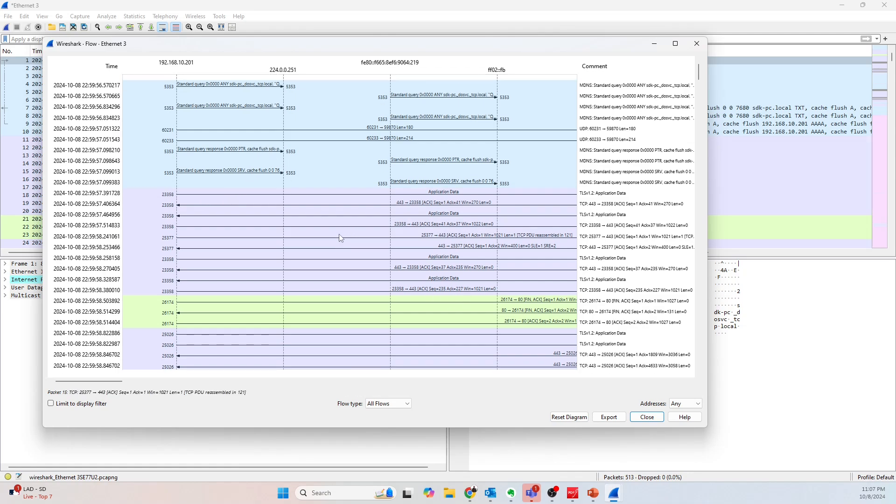
{"action": "left_click_drag", "start_coordinate": [339, 46], "coordinate": [424, 92]}
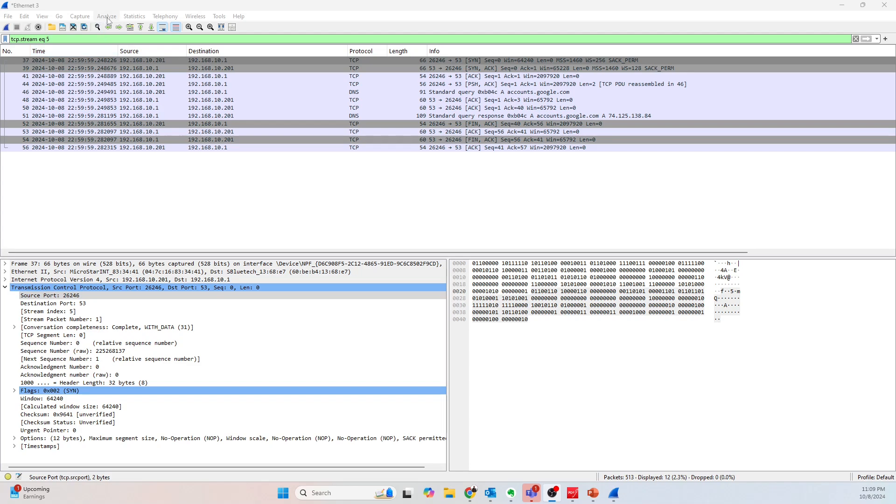
Open the Flow Graph for the packets matching the tcp.stream eq 5 filter.
{"action": "left_click", "coordinate": [134, 17]}
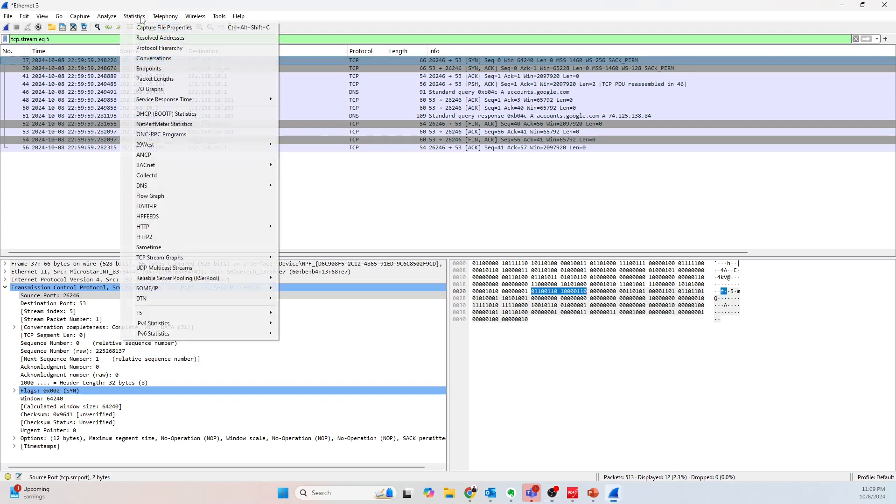
{"action": "left_click", "coordinate": [181, 195]}
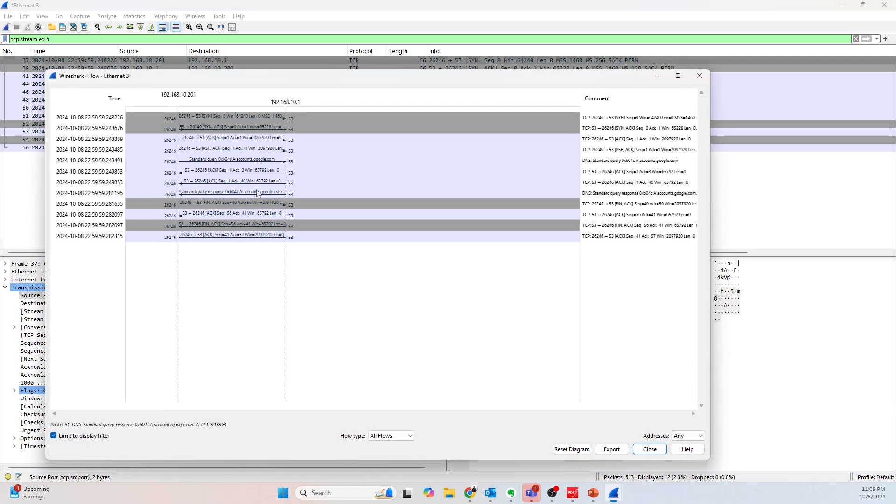
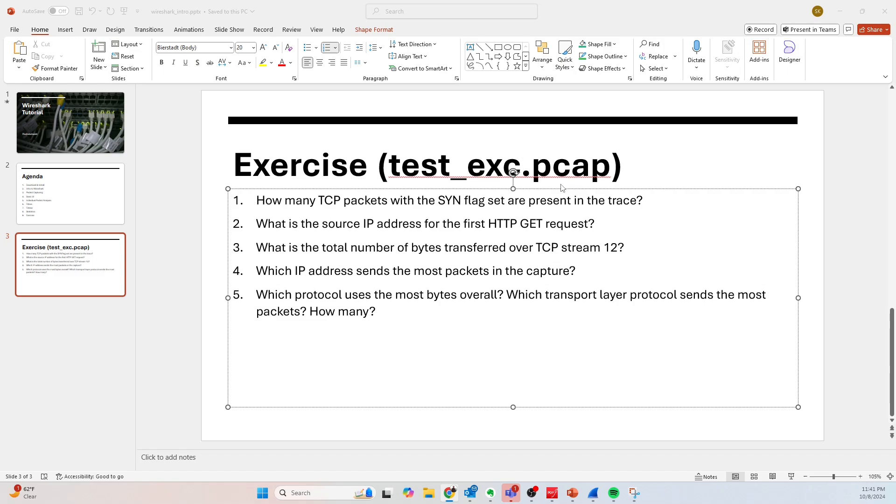
Read the test_exc.pcap questions on the exercise slide with its text box deselected, and switch to Wireshark.
{"action": "left_click", "coordinate": [841, 182]}
{"action": "left_click", "coordinate": [773, 172]}
{"action": "left_click", "coordinate": [817, 210]}
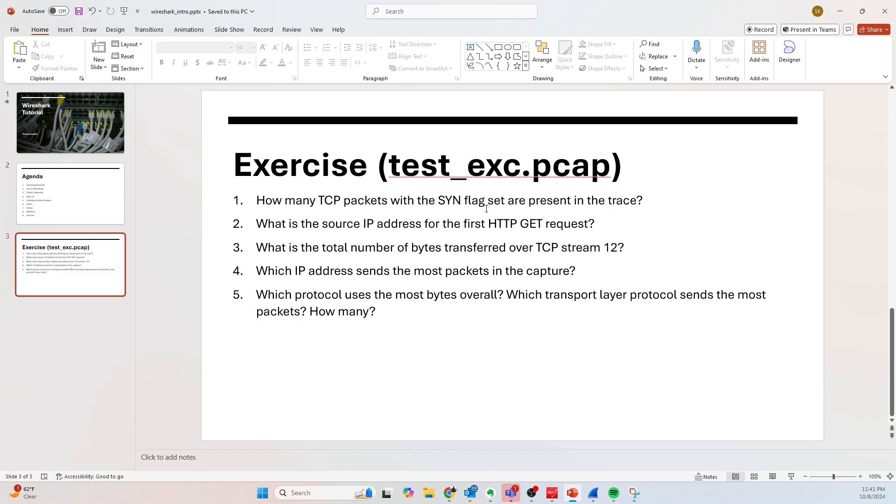
{"action": "left_click", "coordinate": [840, 11]}
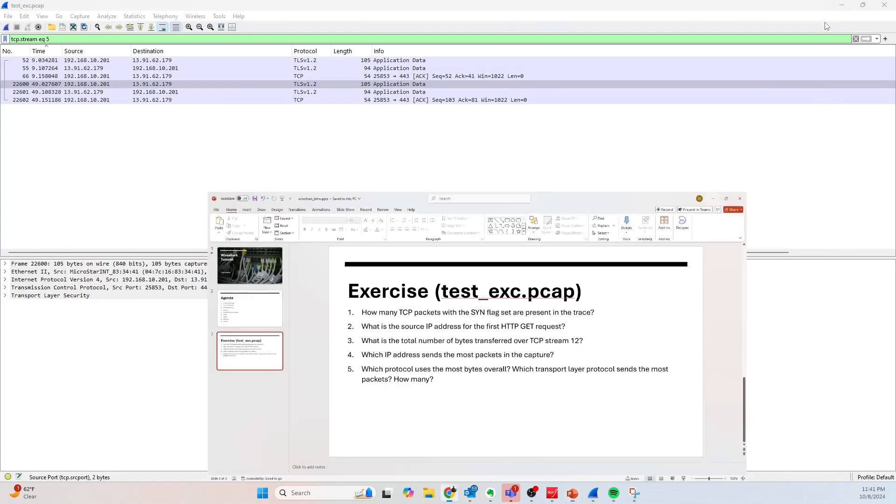
Replace the stream filter with tcp.flags.syn == 1 and look through the TCP packets that have the SYN flag set.
{"action": "left_click", "coordinate": [855, 39]}
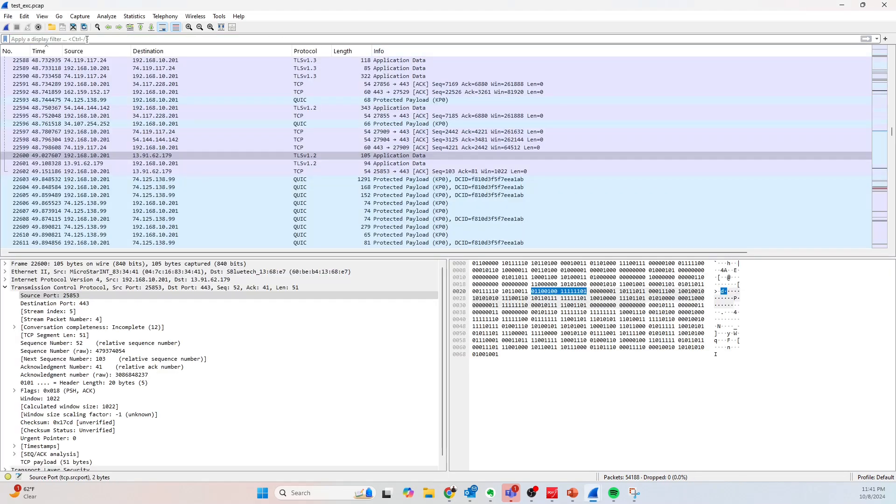
{"action": "type", "text": "tc."}
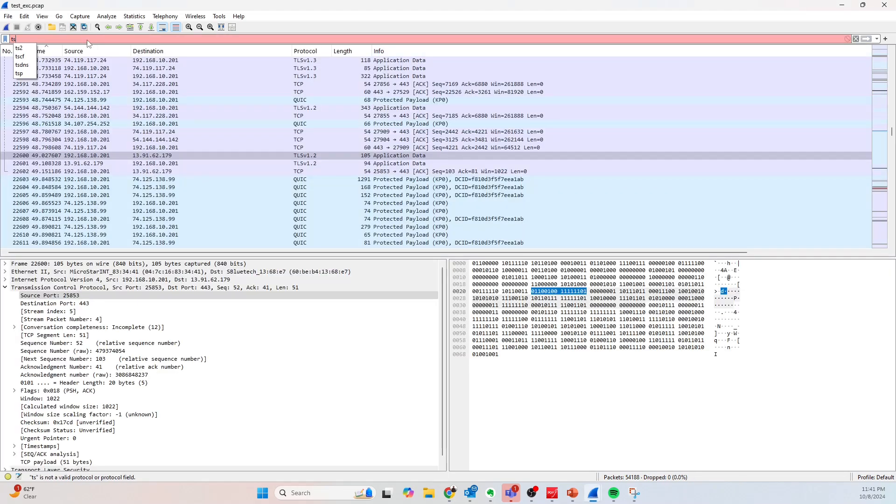
{"action": "key", "text": "BackSpace"}
{"action": "type", "text": "p."}
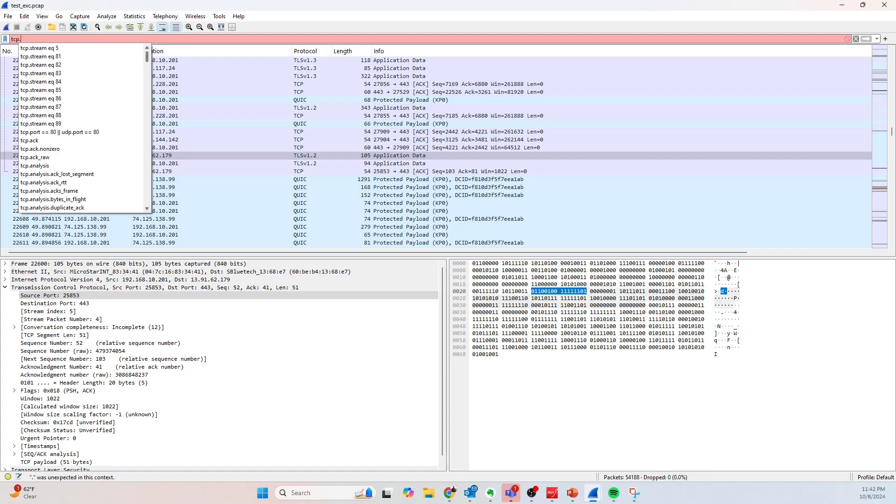
{"action": "type", "text": "flags"}
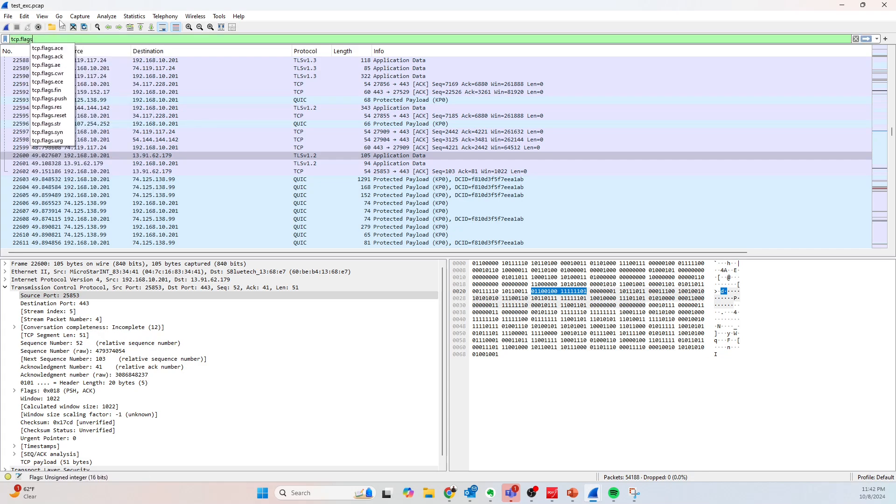
{"action": "type", "text": ".s"}
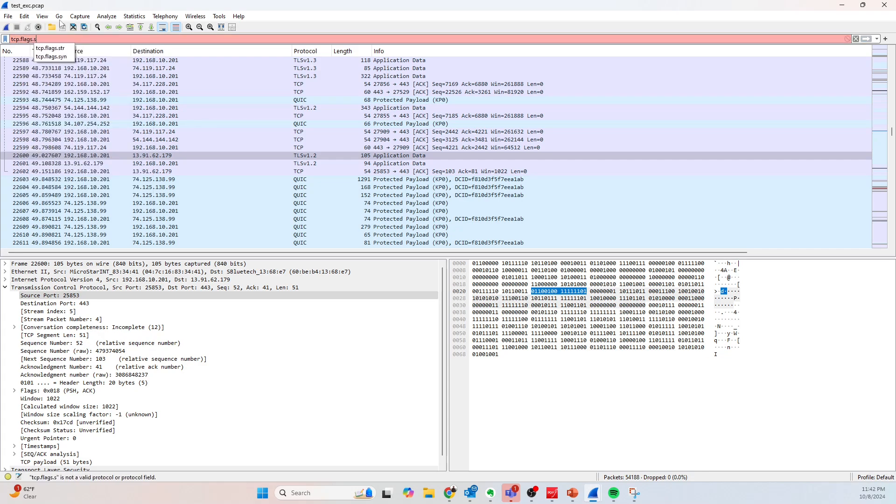
{"action": "type", "text": "yn == 1"}
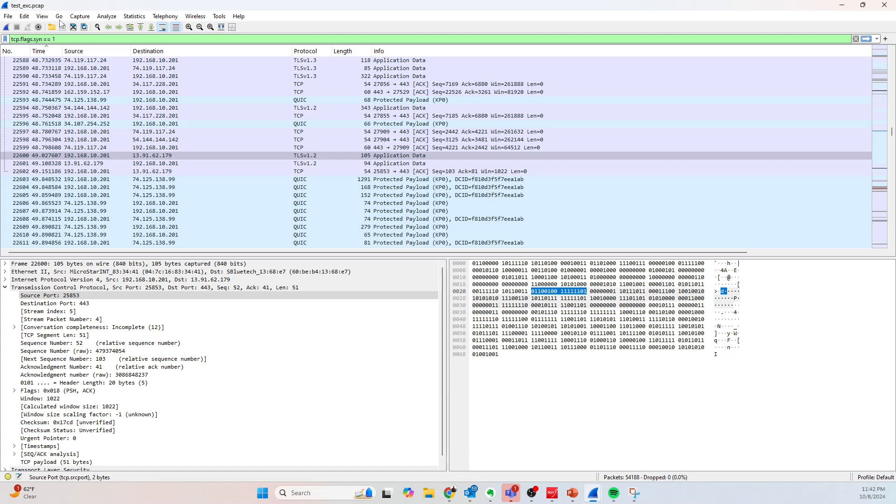
{"action": "key", "text": "Return"}
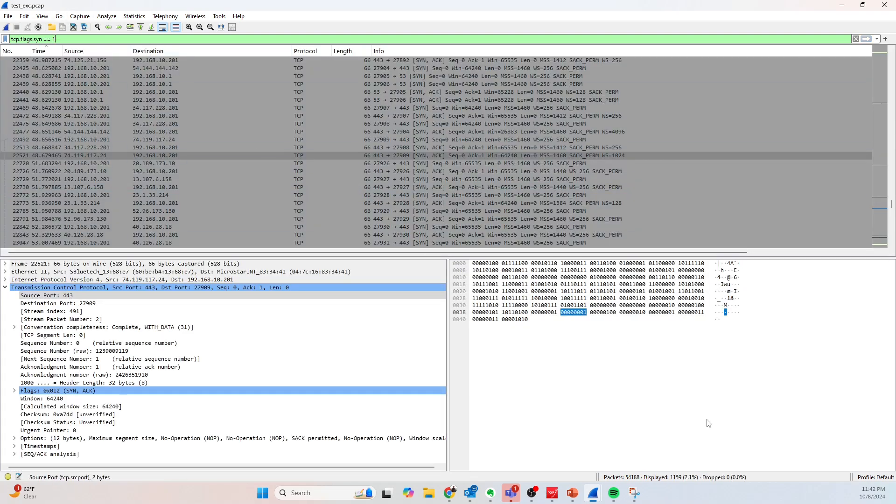
{"action": "scroll", "coordinate": [548, 134], "scroll_direction": "down", "scroll_amount": 20}
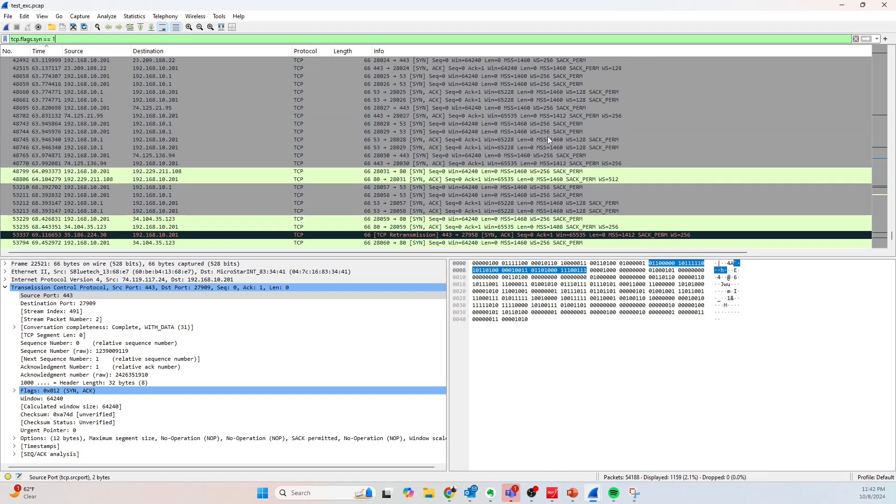
{"action": "scroll", "coordinate": [547, 136], "scroll_direction": "up", "scroll_amount": 20}
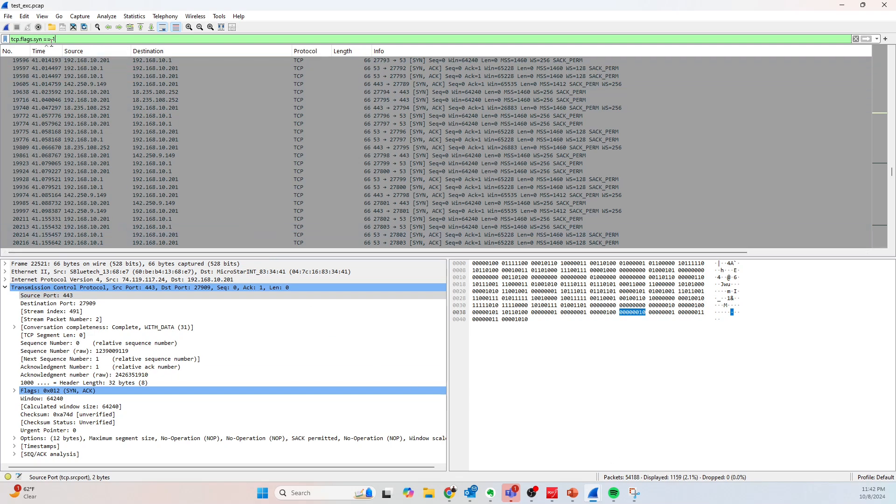
{"action": "scroll", "coordinate": [404, 184], "scroll_direction": "up", "scroll_amount": 7}
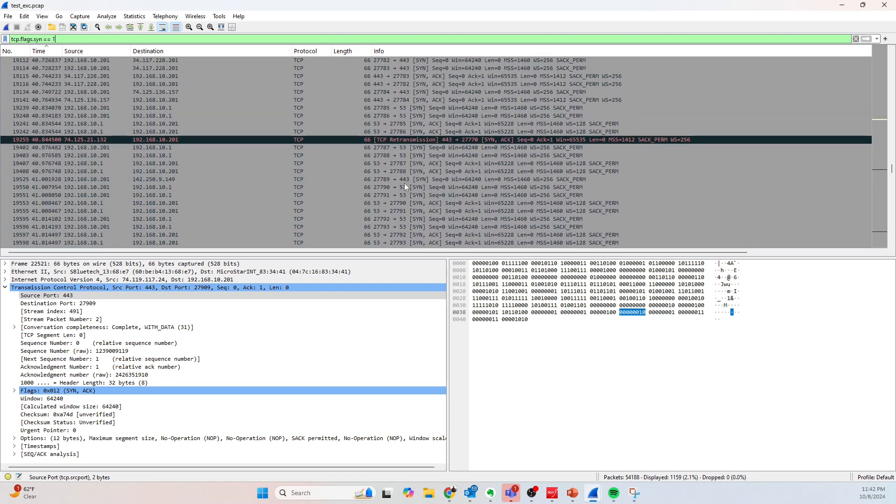
Extend the display filter with && and a second copy of the tcp.flags.syn == 1 condition.
{"action": "scroll", "coordinate": [404, 184], "scroll_direction": "up", "scroll_amount": 9}
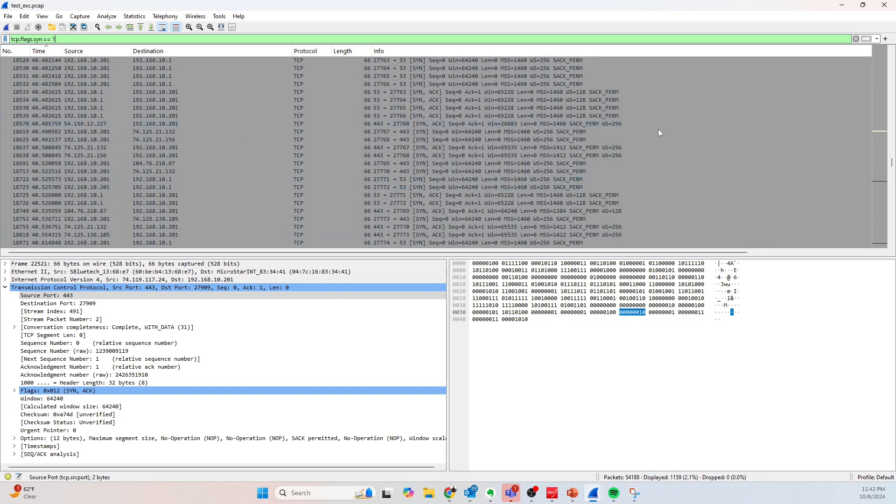
{"action": "left_click_drag", "start_coordinate": [892, 162], "coordinate": [888, 42]}
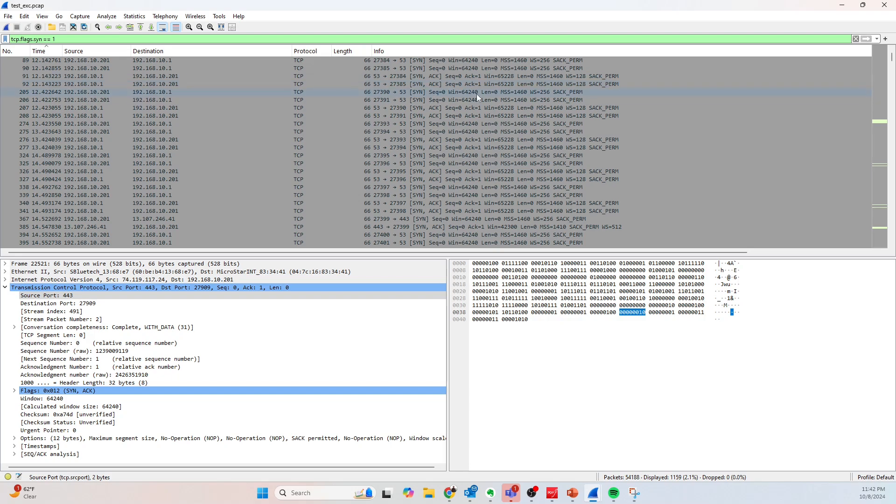
{"action": "left_click", "coordinate": [67, 39]}
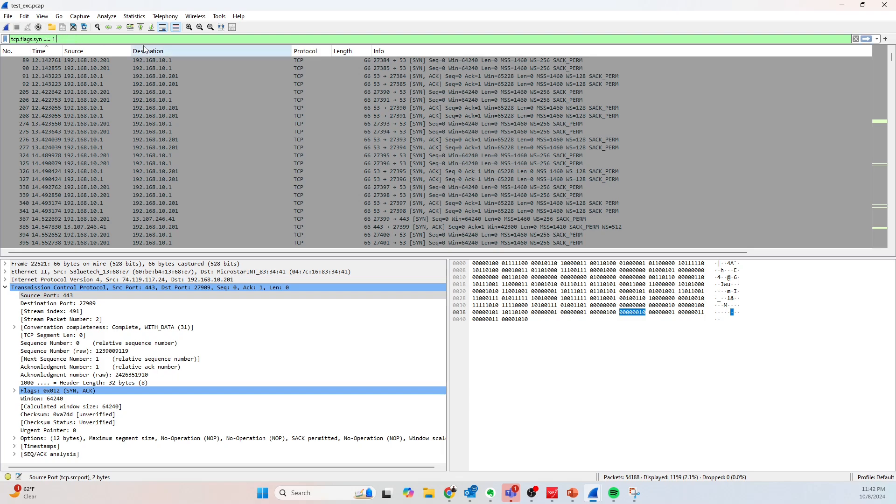
{"action": "type", "text": "and"}
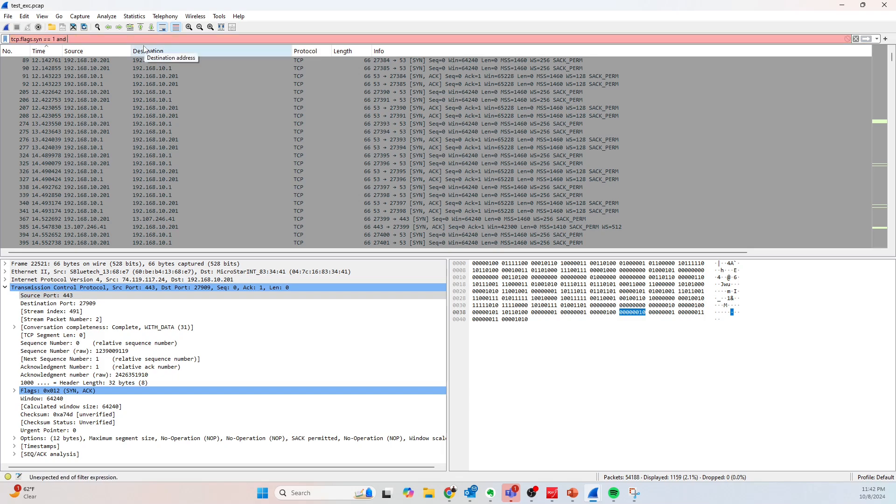
{"action": "key", "text": "BackSpace"}
{"action": "key", "text": "BackSpace"}
{"action": "type", "text": "&&"}
{"action": "left_click_drag", "start_coordinate": [55, 39], "coordinate": [11, 39]}
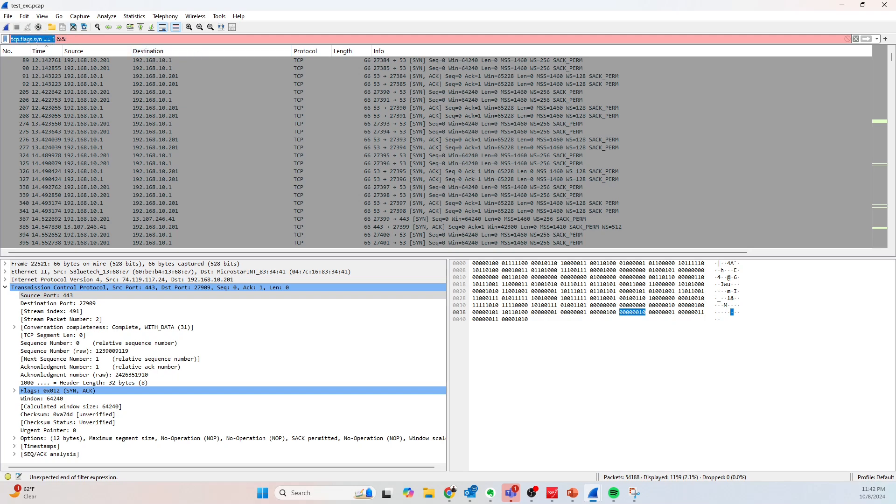
{"action": "key", "text": "ctrl+c"}
{"action": "left_click", "coordinate": [149, 39]}
{"action": "key", "text": "ctrl+v"}
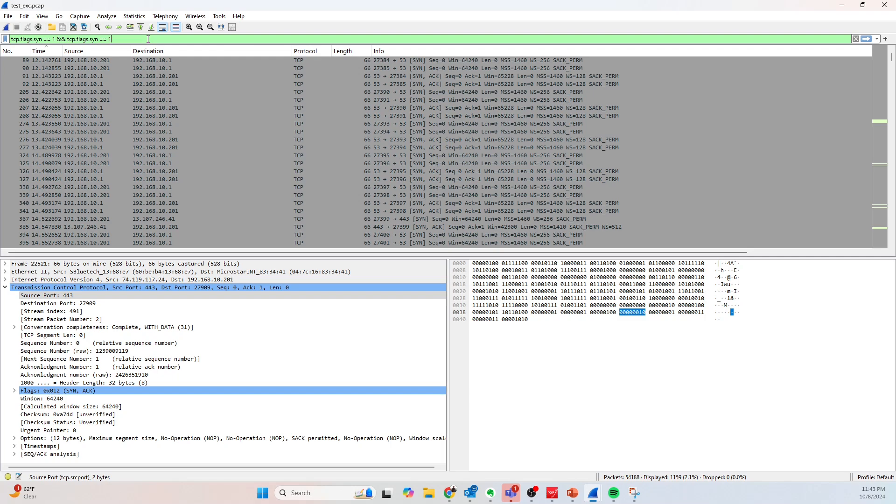
Change the second condition to tcp.flags.ack == 0, apply the filter and look through the SYN-only packets.
{"action": "key", "text": "Left"}
{"action": "key", "text": "Left"}
{"action": "key", "text": "Left"}
{"action": "key", "text": "BackSpace"}
{"action": "key", "text": "BackSpace"}
{"action": "key", "text": "BackSpace"}
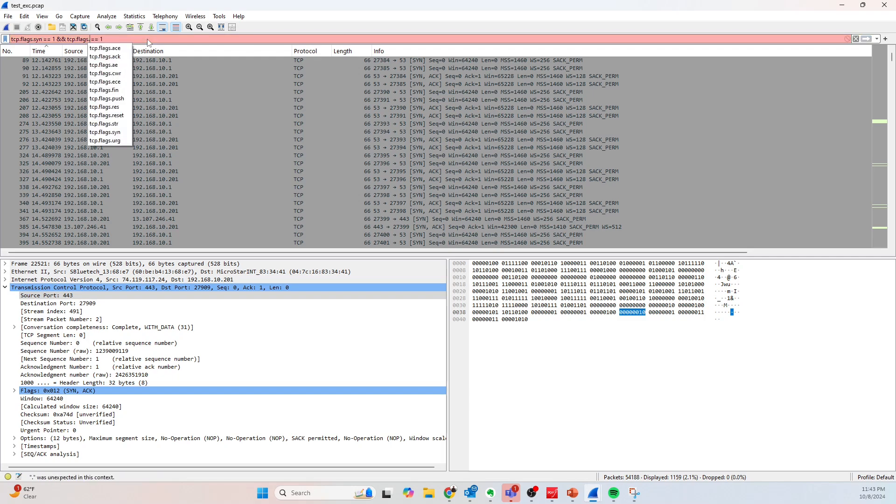
{"action": "type", "text": "a"}
{"action": "type", "text": "ck"}
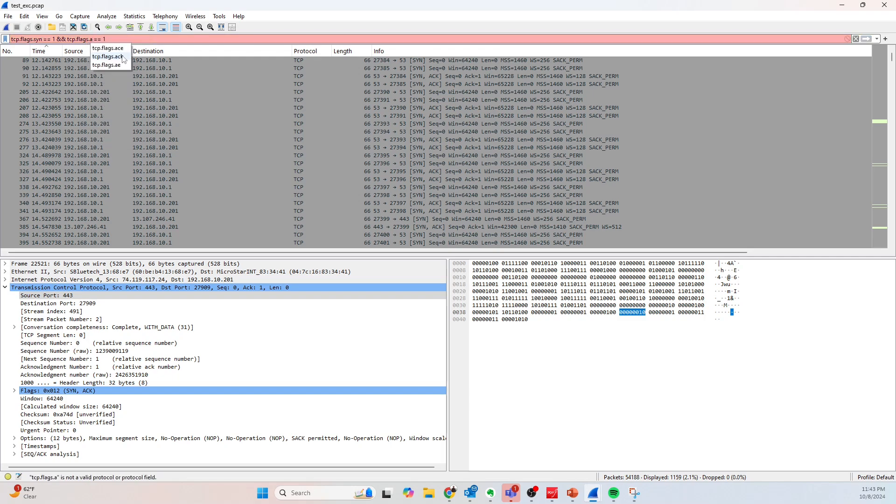
{"action": "key", "text": "BackSpace"}
{"action": "type", "text": "0"}
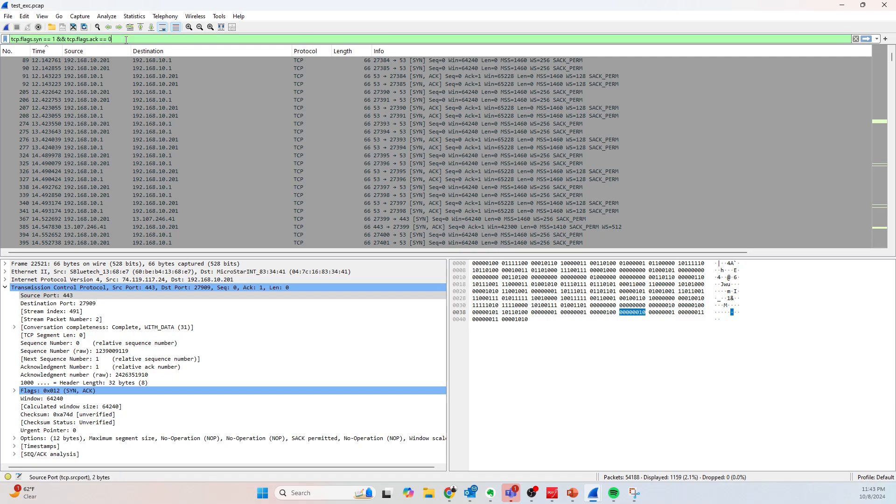
{"action": "key", "text": "Return"}
{"action": "scroll", "coordinate": [449, 133], "scroll_direction": "up", "scroll_amount": 3}
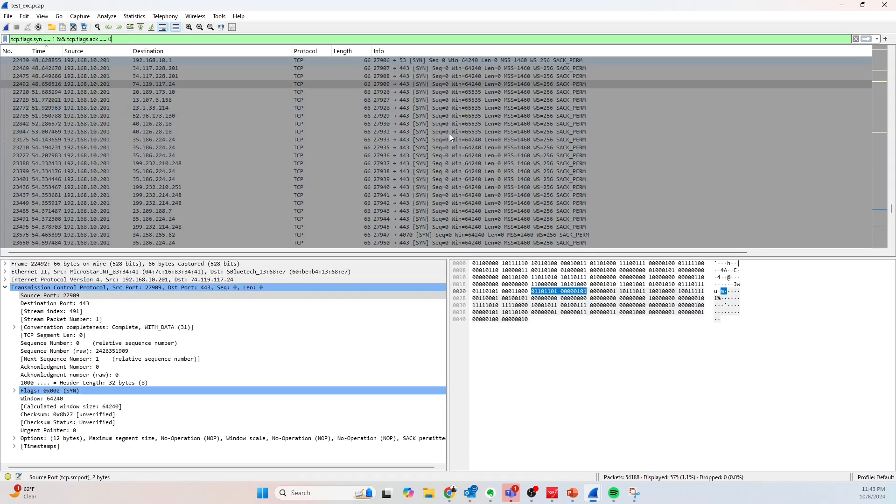
{"action": "scroll", "coordinate": [449, 134], "scroll_direction": "up", "scroll_amount": 12}
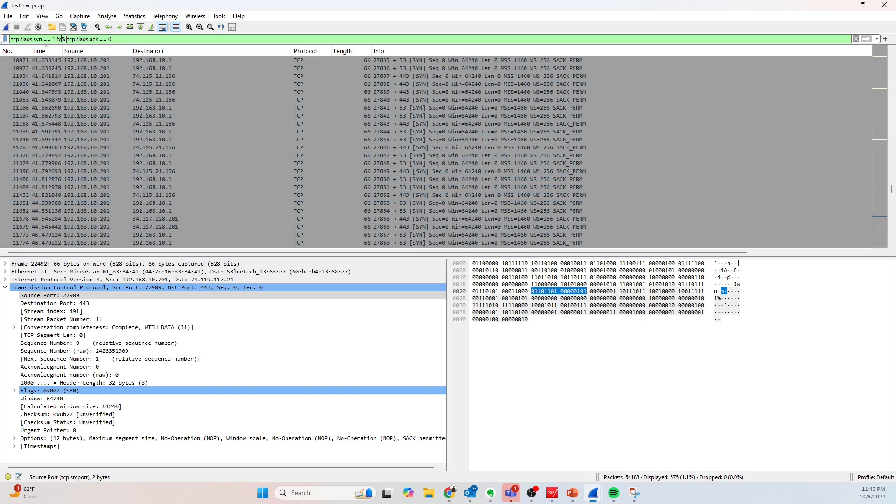
Set the ACK condition in the filter to tcp.flags.ack == 1 and apply it to list the SYN-ACK packets.
{"action": "key", "text": "BackSpace"}
{"action": "key", "text": "BackSpace"}
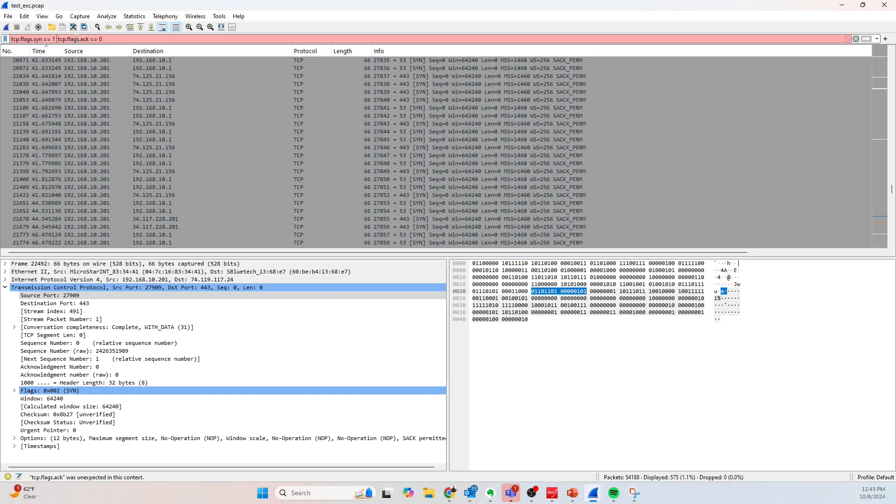
{"action": "type", "text": "&&"}
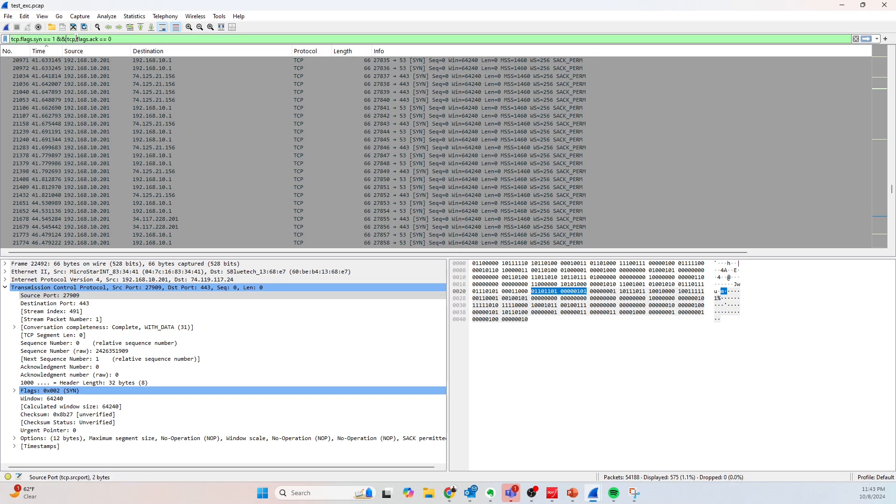
{"action": "key", "text": "BackSpace"}
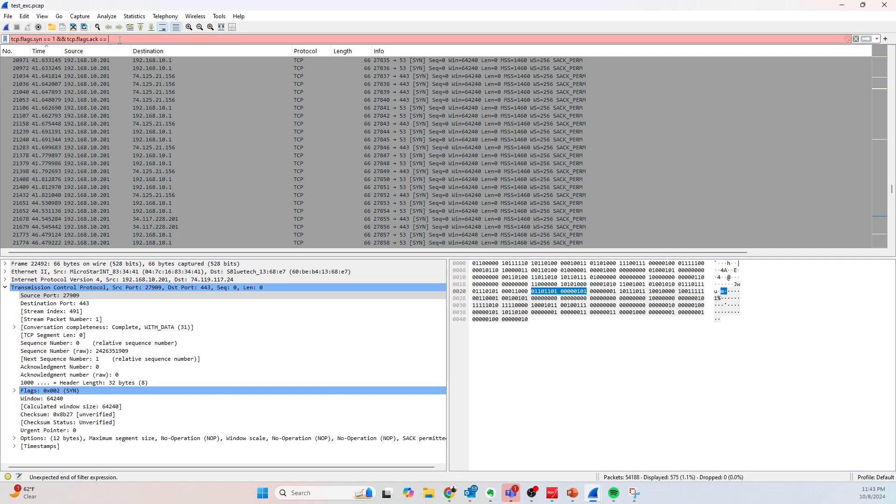
{"action": "type", "text": "1"}
{"action": "key", "text": "Return"}
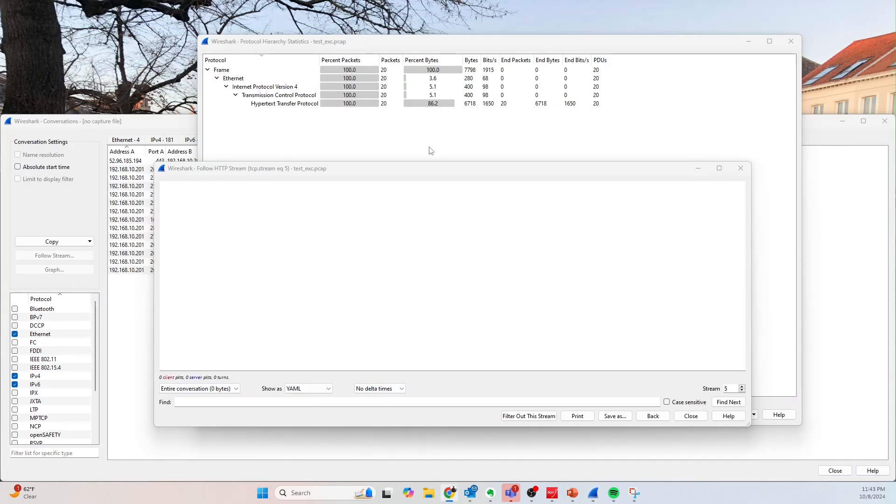
Close the leftover stream, conversation, packet and protocol hierarchy windows, and check the PowerPoint exercise slide before returning to the test_exc.pcap capture in Wireshark.
{"action": "left_click", "coordinate": [570, 494]}
{"action": "mouse_move", "coordinate": [594, 493]}
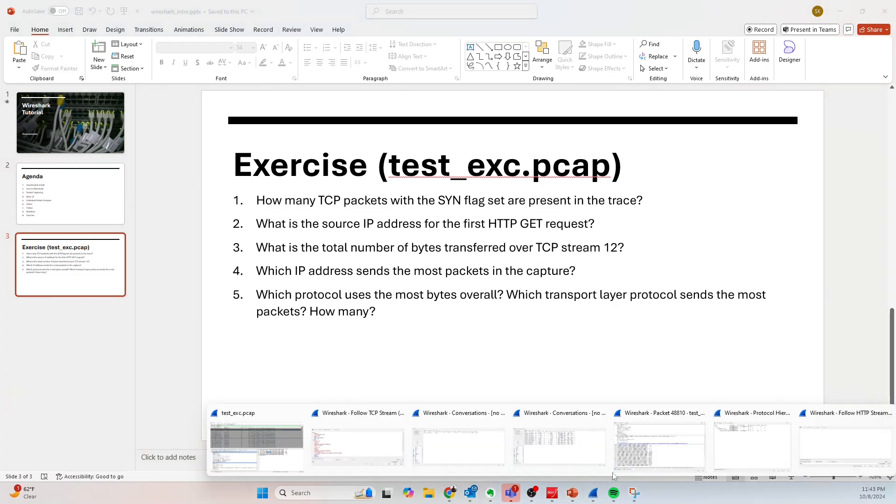
{"action": "left_click", "coordinate": [398, 413]}
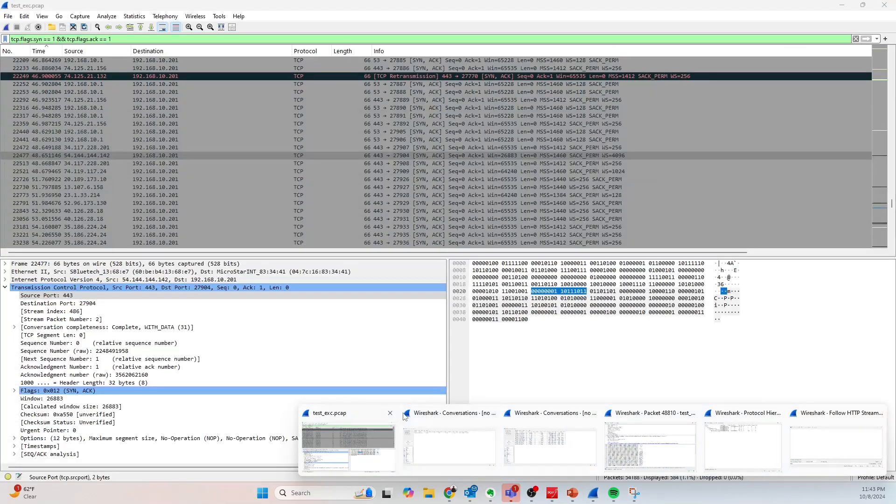
{"action": "left_click", "coordinate": [491, 413]}
{"action": "left_click", "coordinate": [541, 413]}
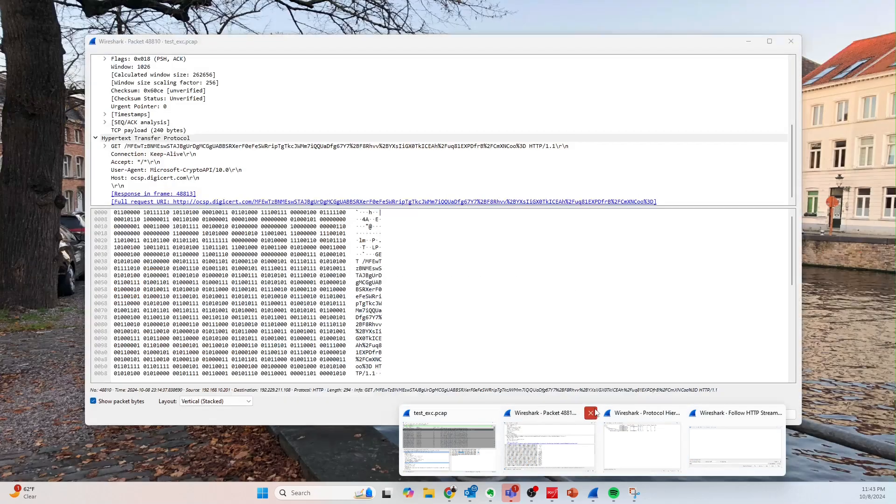
{"action": "left_click", "coordinate": [591, 413]}
{"action": "left_click", "coordinate": [627, 413]}
{"action": "left_click", "coordinate": [681, 413]}
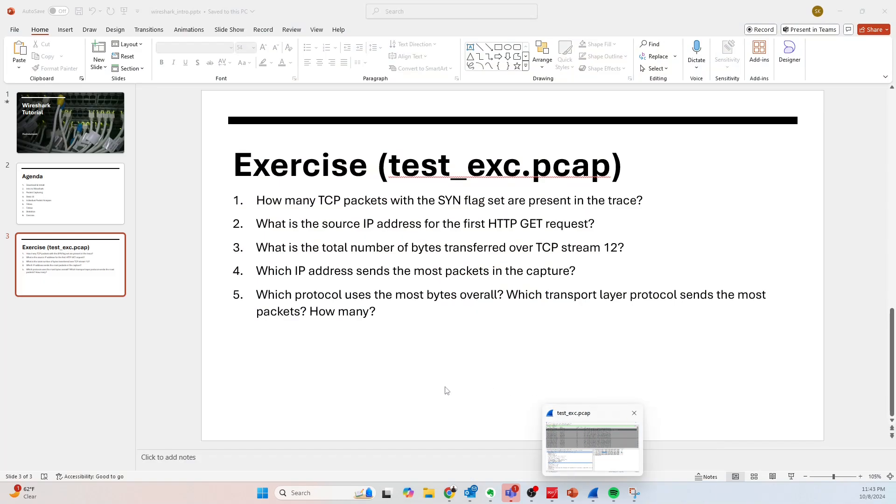
{"action": "left_click", "coordinate": [579, 434]}
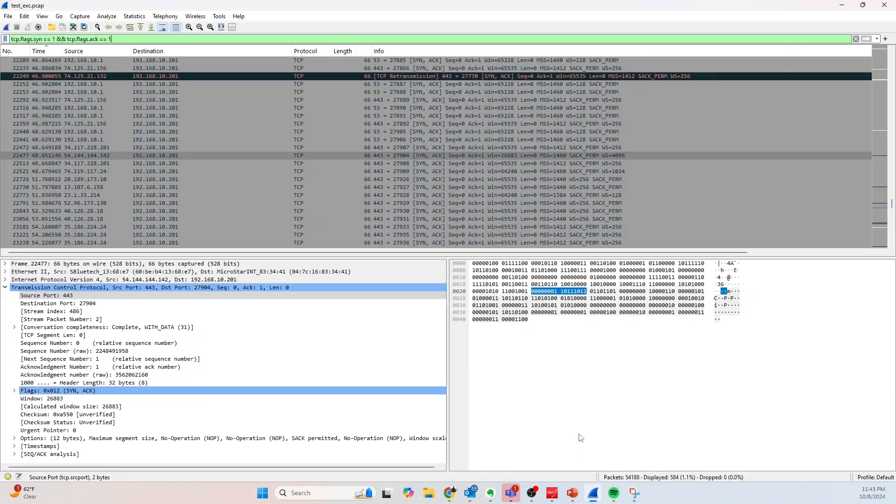
{"action": "left_click", "coordinate": [575, 498]}
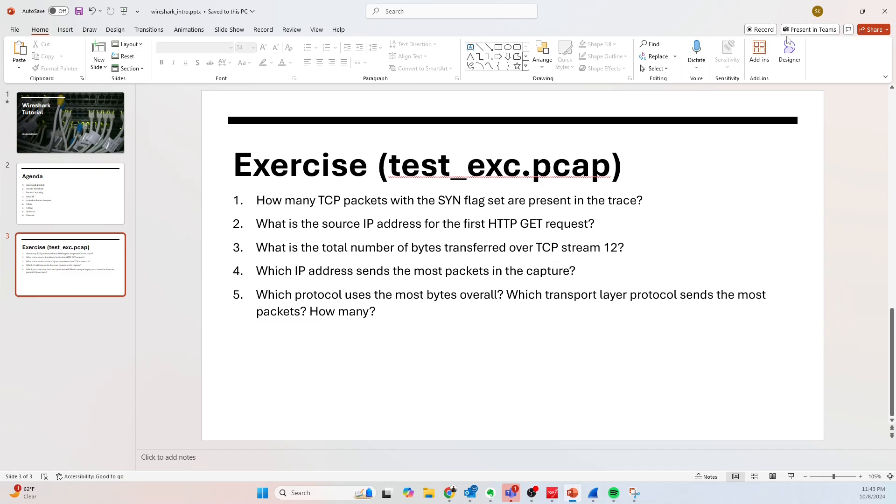
{"action": "left_click", "coordinate": [837, 10]}
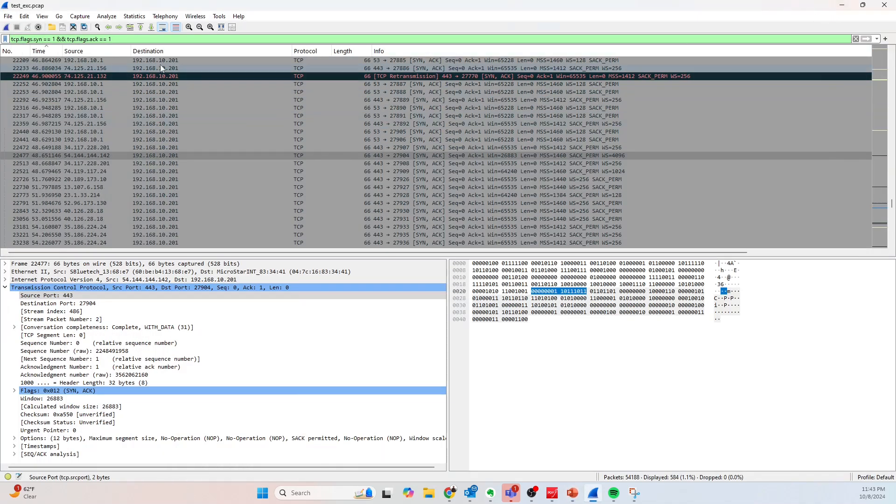
Replace the display filter with http.request.method == "GET", apply it and sort the matching packets by time, latest first.
{"action": "left_click_drag", "start_coordinate": [129, 40], "coordinate": [9, 41]}
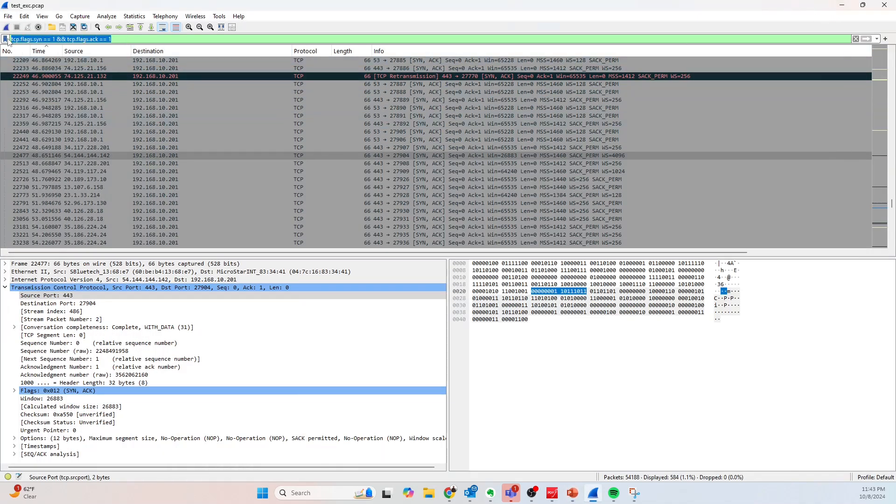
{"action": "key", "text": "BackSpace"}
{"action": "type", "text": "h"}
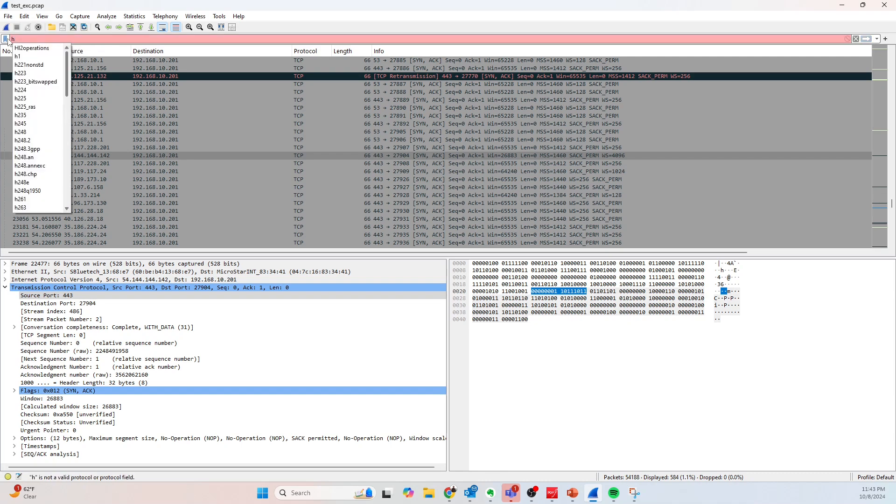
{"action": "type", "text": "tt"}
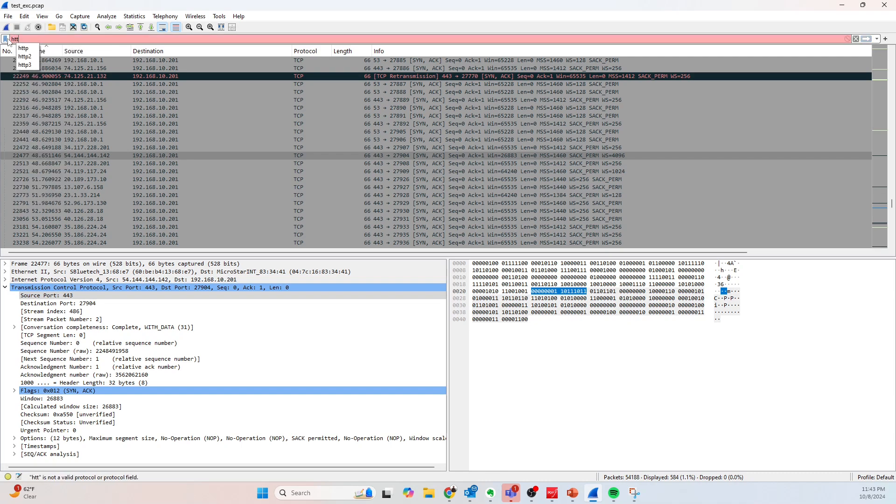
{"action": "type", "text": "p."}
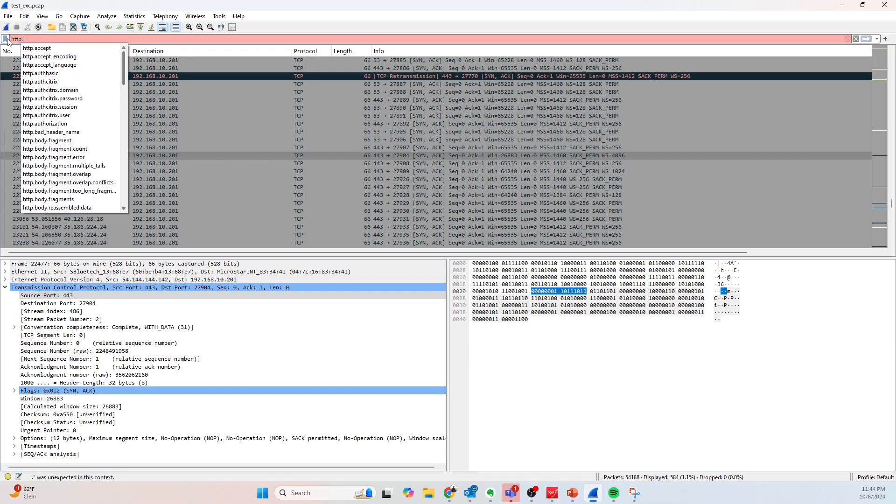
{"action": "type", "text": "me"}
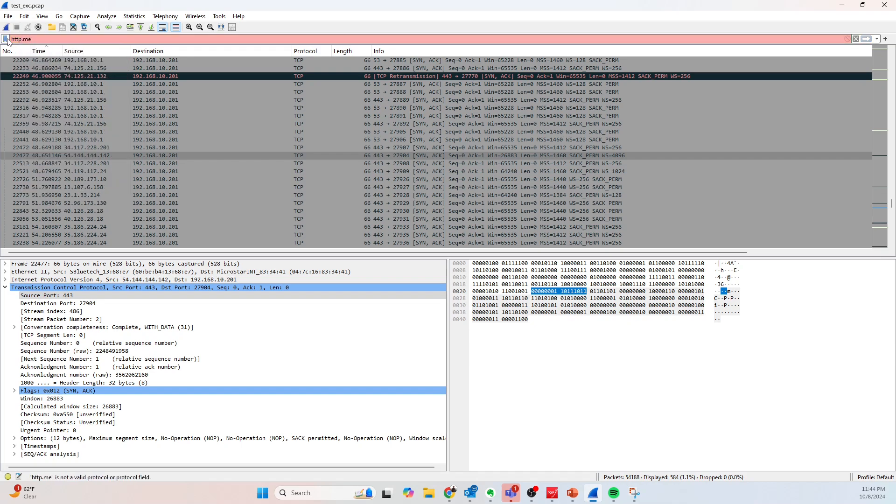
{"action": "key", "text": "BackSpace"}
{"action": "key", "text": "BackSpace"}
{"action": "type", "text": "request"}
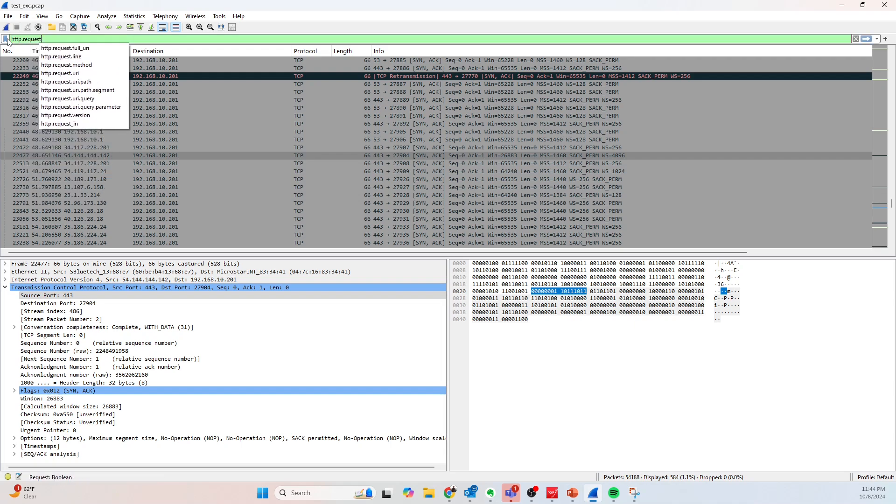
{"action": "type", "text": ".me"}
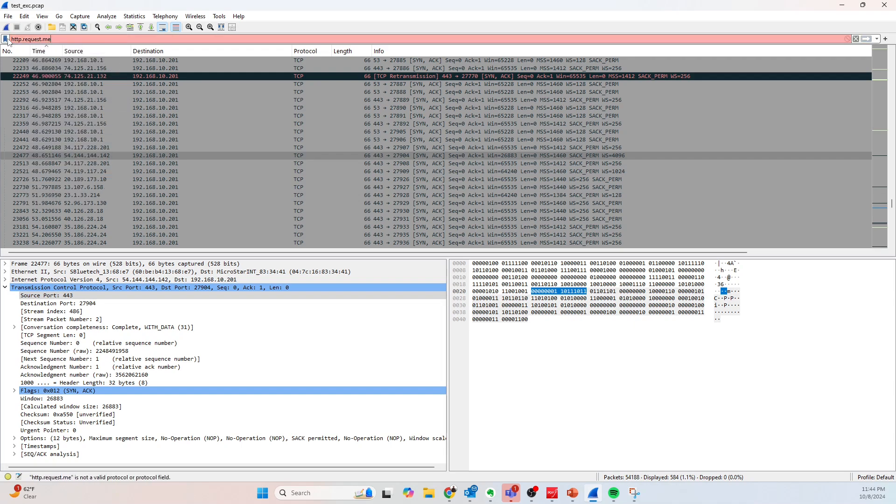
{"action": "type", "text": "thod"}
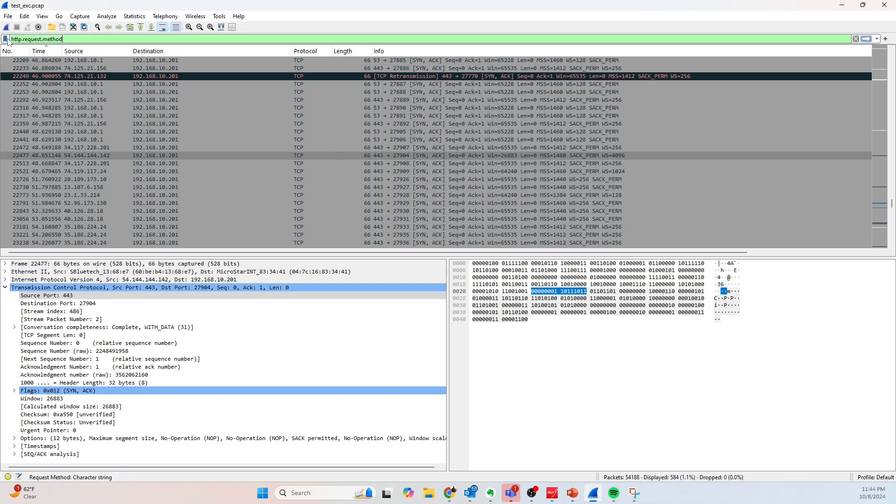
{"action": "type", "text": " =="}
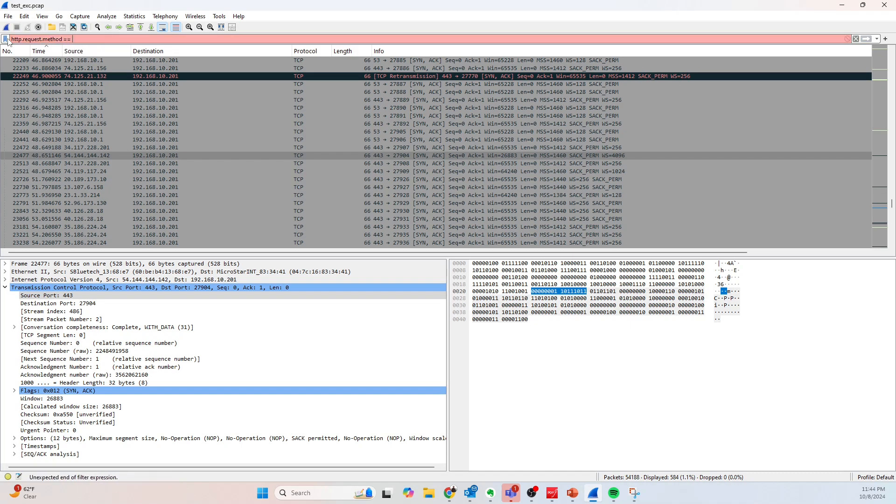
{"action": "type", "text": " \""}
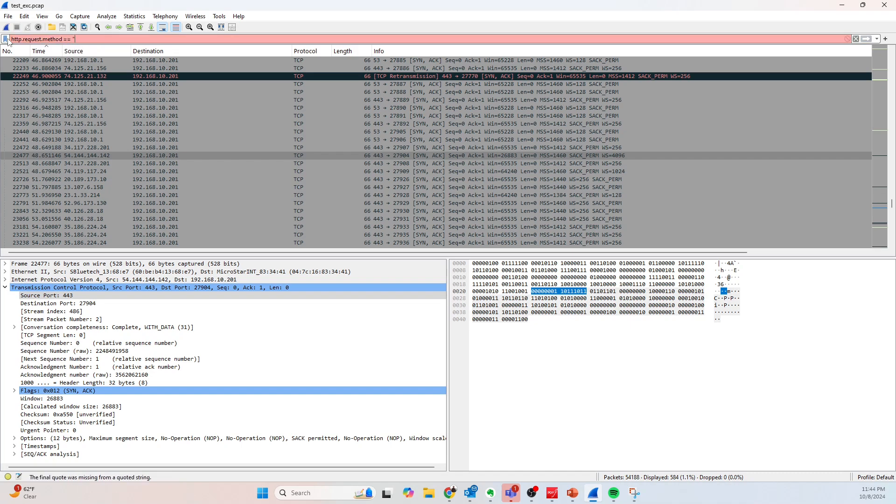
{"action": "type", "text": "GET\""}
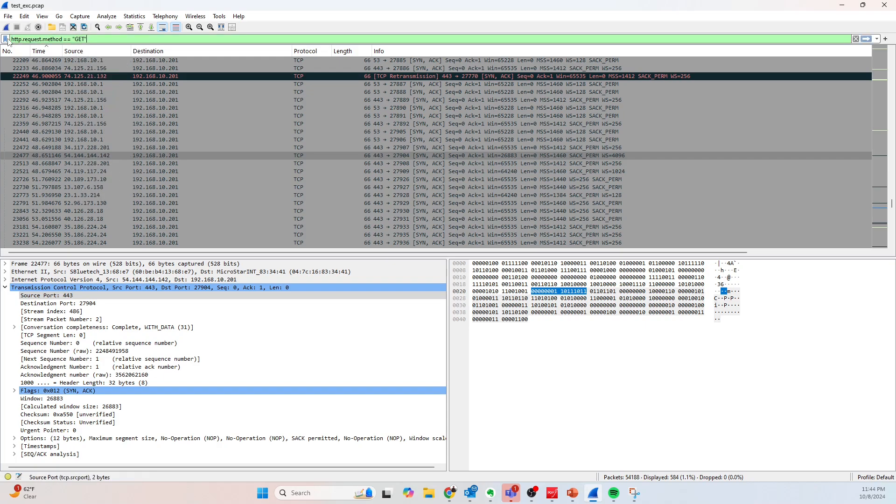
{"action": "key", "text": "Return"}
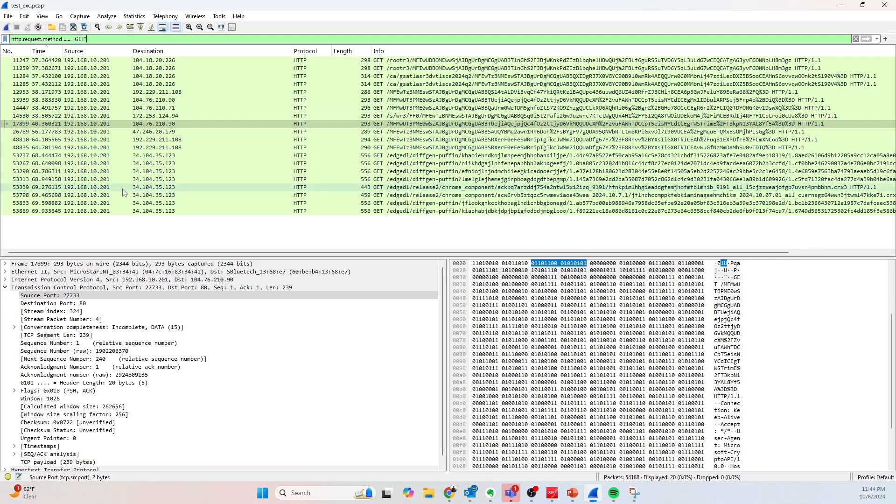
{"action": "left_click", "coordinate": [48, 51]}
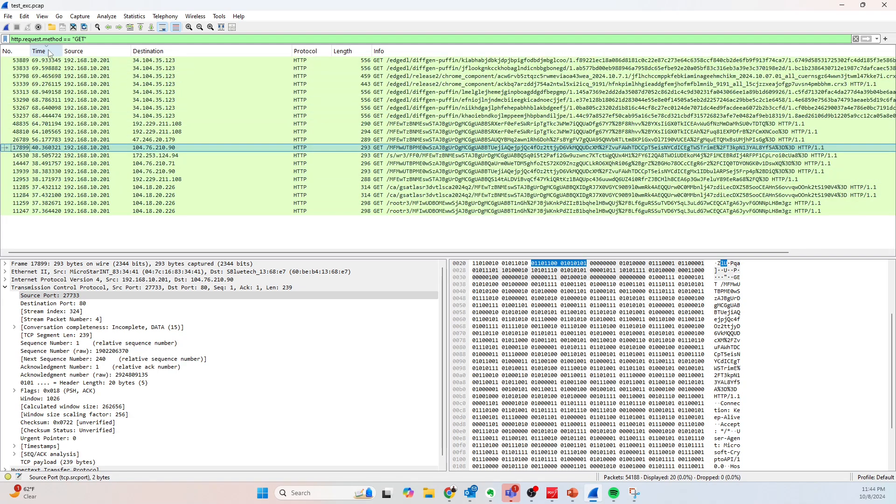
Sort the GET requests by time, earliest first, and select the first packet in the list.
{"action": "left_click", "coordinate": [49, 51]}
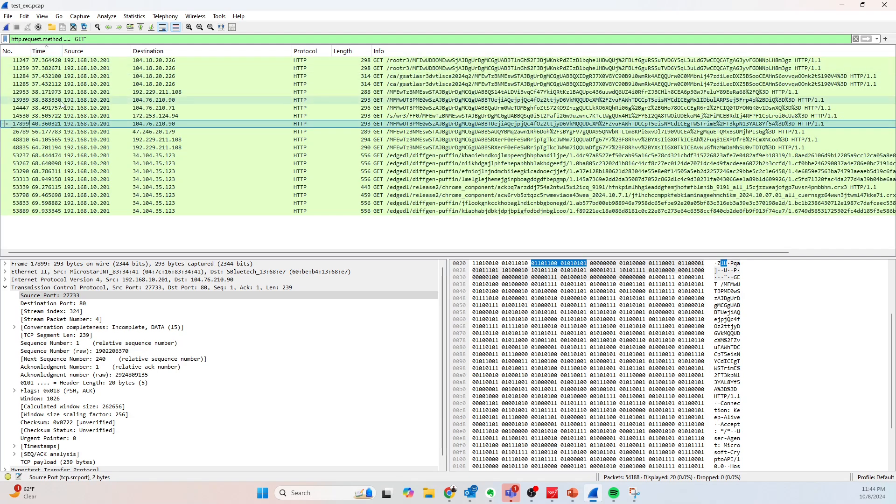
{"action": "left_click", "coordinate": [428, 60]}
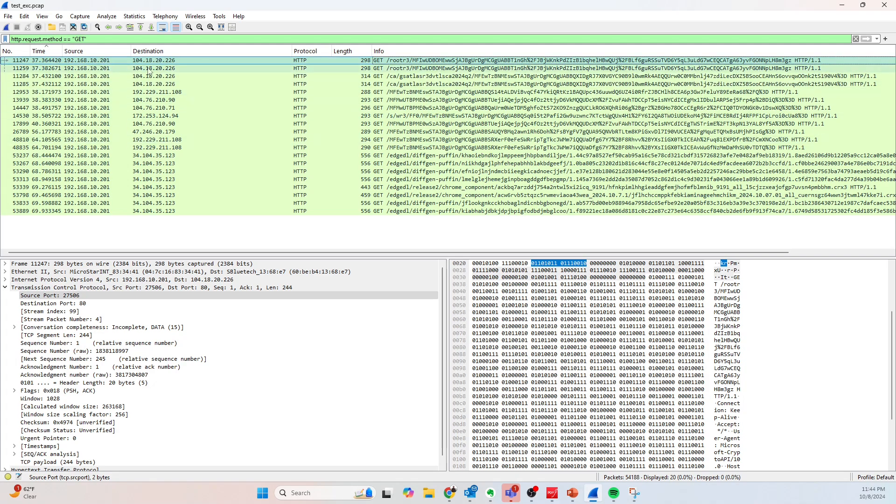
Switch to PowerPoint to read the exercise question about TCP stream 12, and return to the test_exc.pcap capture in Wireshark.
{"action": "left_click", "coordinate": [841, 9]}
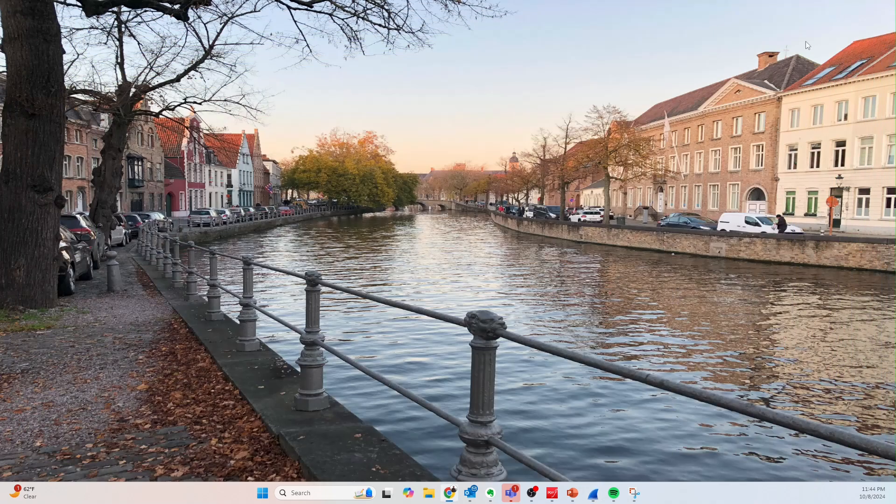
{"action": "left_click", "coordinate": [574, 491]}
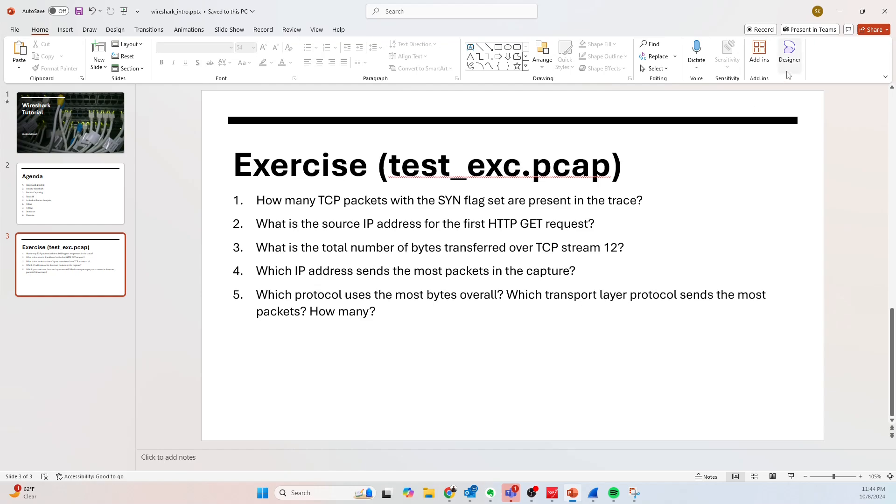
{"action": "left_click", "coordinate": [838, 15]}
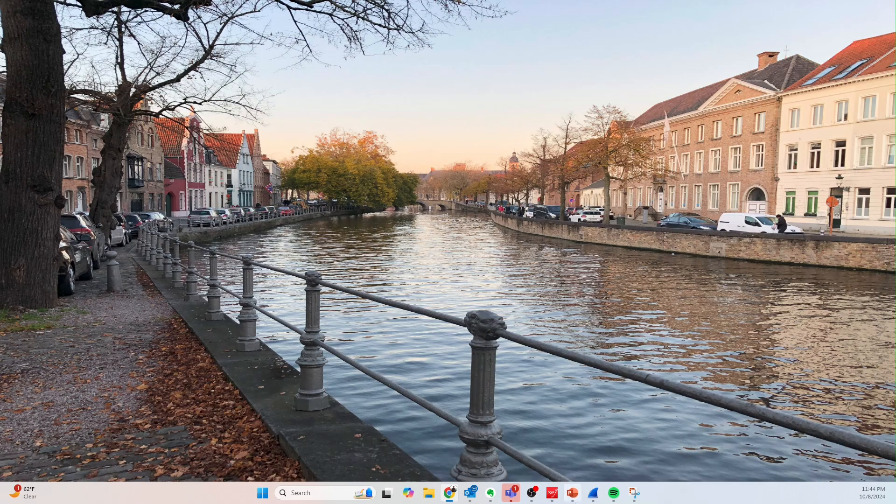
{"action": "left_click", "coordinate": [572, 493]}
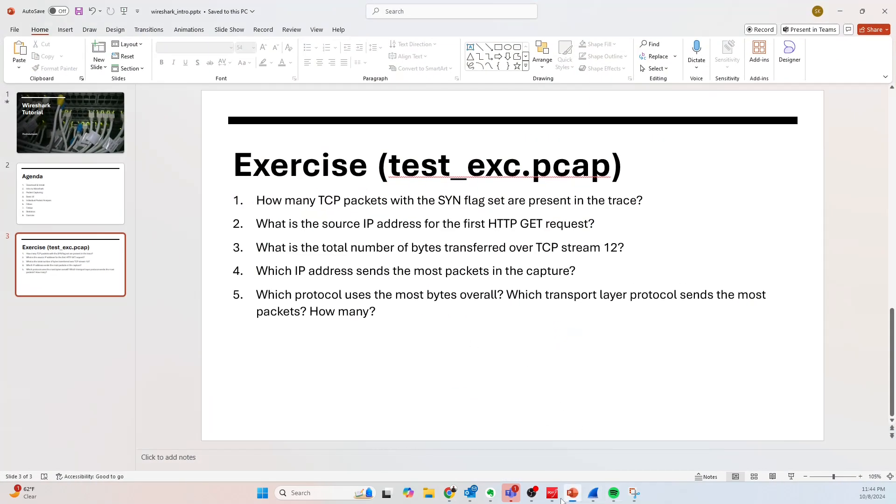
{"action": "left_click", "coordinate": [594, 493]}
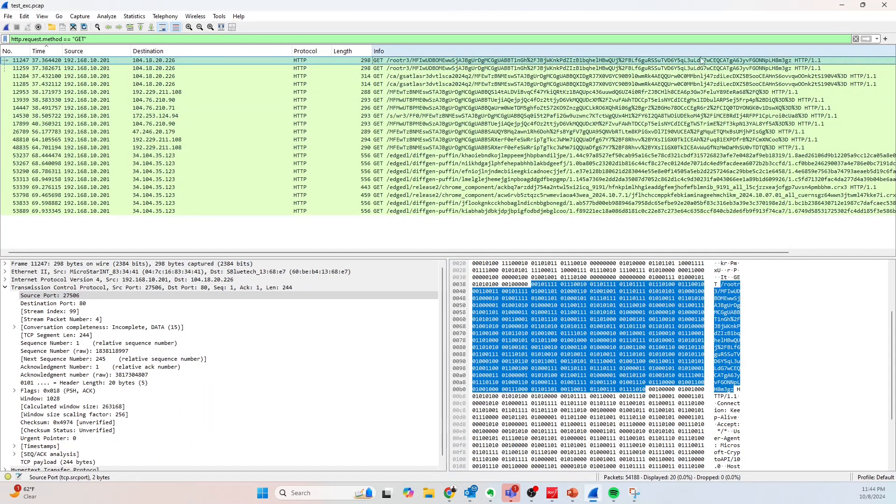
Replace the display filter with tcp, apply it, and follow the TCP stream of packet 11256.
{"action": "left_click", "coordinate": [856, 39]}
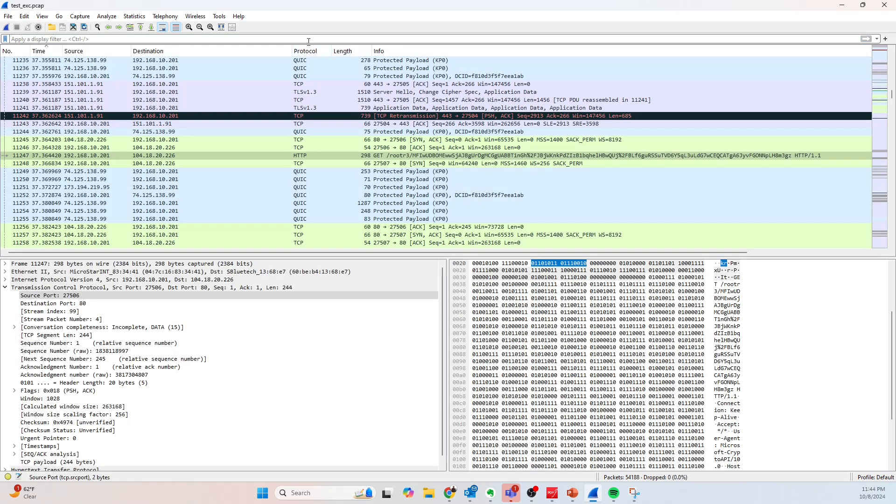
{"action": "type", "text": "tcp"}
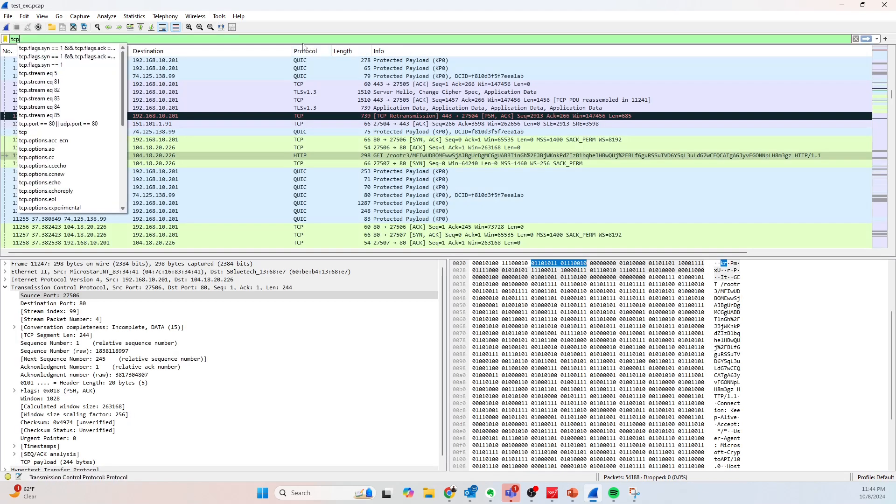
{"action": "key", "text": "Return"}
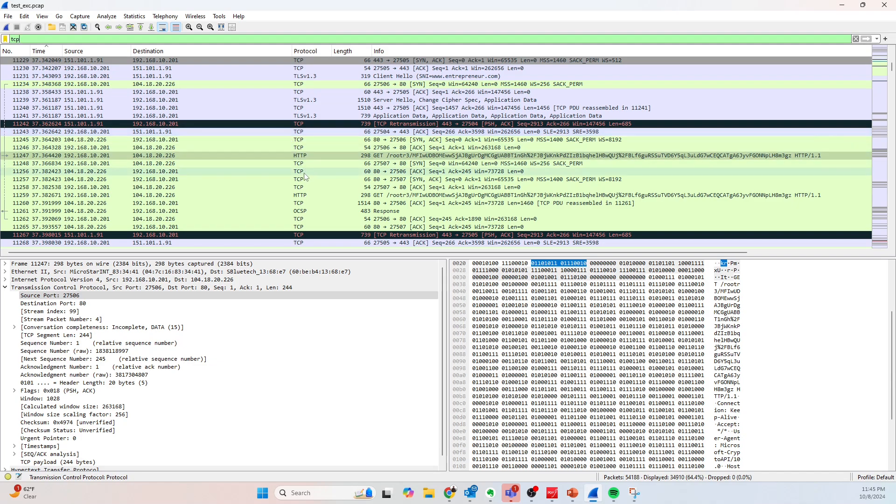
{"action": "right_click", "coordinate": [304, 175]}
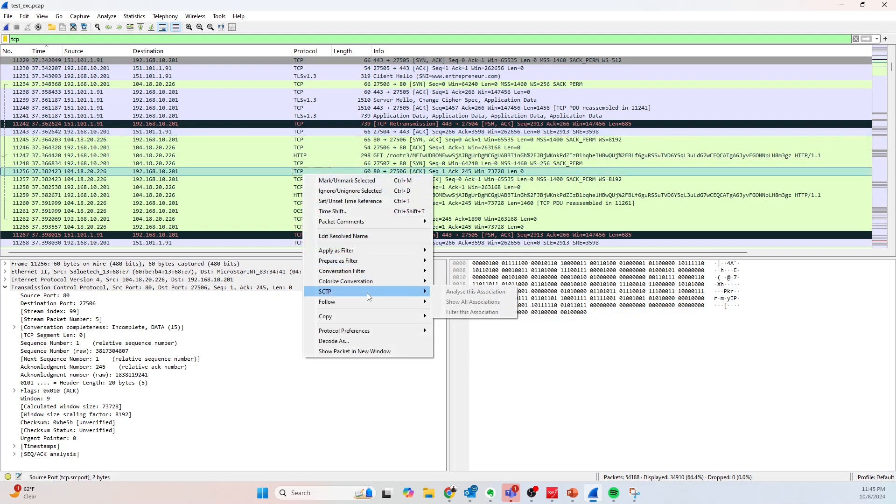
{"action": "mouse_move", "coordinate": [371, 301]}
{"action": "left_click", "coordinate": [455, 301]}
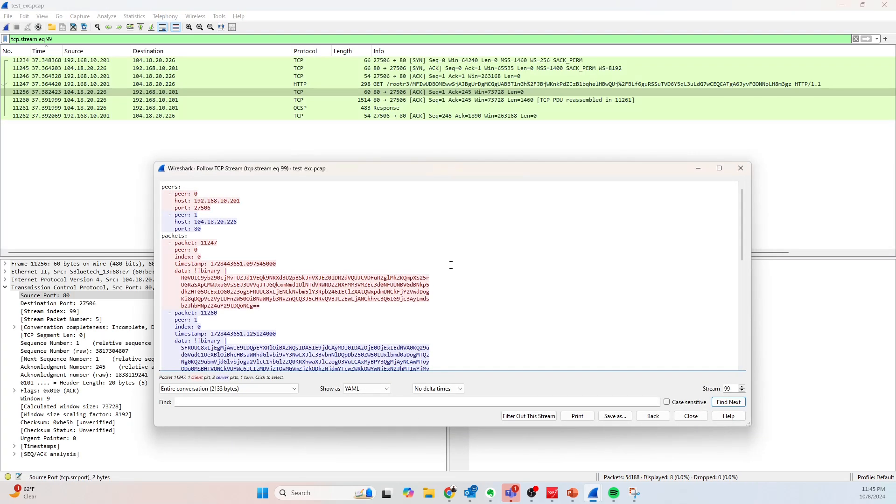
Check the stream number on the PowerPoint exercise slide and set the Follow TCP Stream window to stream 12.
{"action": "double_click", "coordinate": [734, 388]}
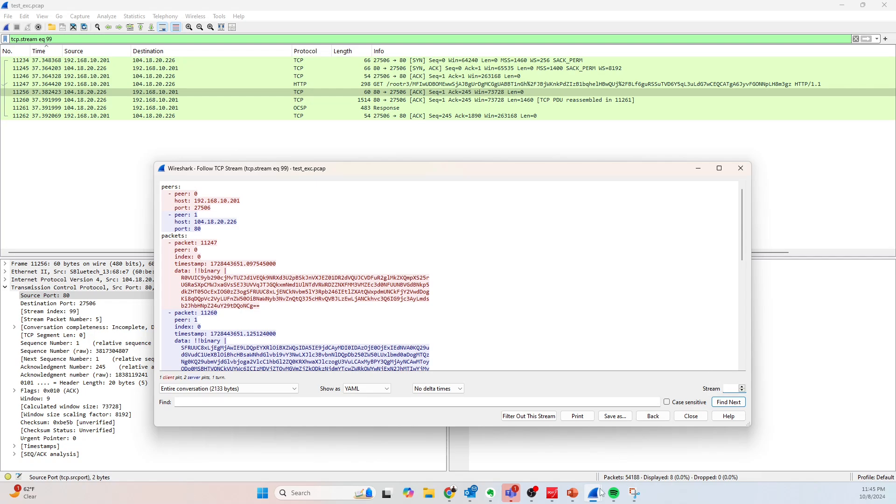
{"action": "left_click", "coordinate": [581, 498]}
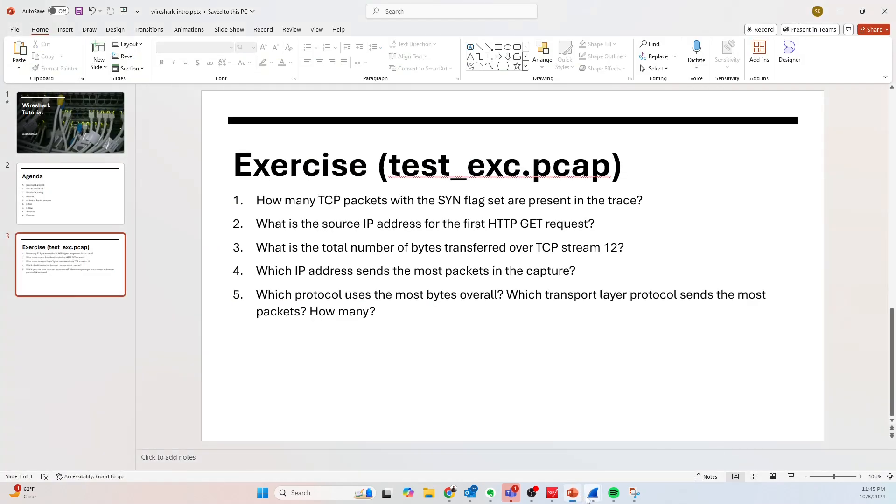
{"action": "mouse_move", "coordinate": [593, 494]}
{"action": "mouse_move", "coordinate": [573, 456]}
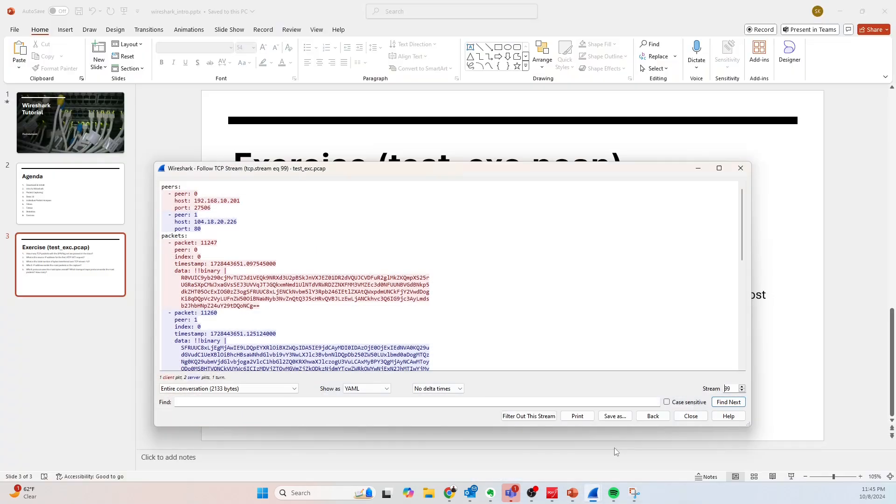
{"action": "left_click", "coordinate": [614, 447]}
{"action": "double_click", "coordinate": [725, 388]}
{"action": "type", "text": "12"}
{"action": "key", "text": "Return"}
Examine stream 12's packet list and conversation size against the exercise slide, ending on the main capture window.
{"action": "mouse_move", "coordinate": [594, 487]}
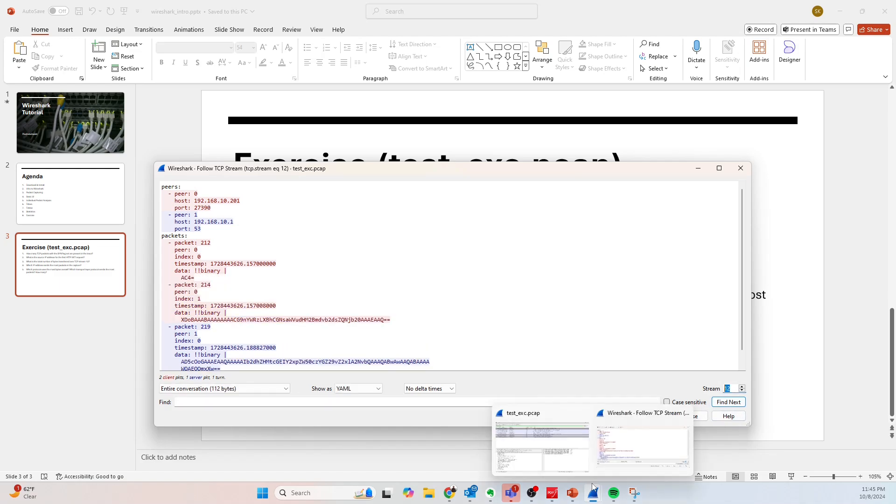
{"action": "left_click", "coordinate": [541, 446]}
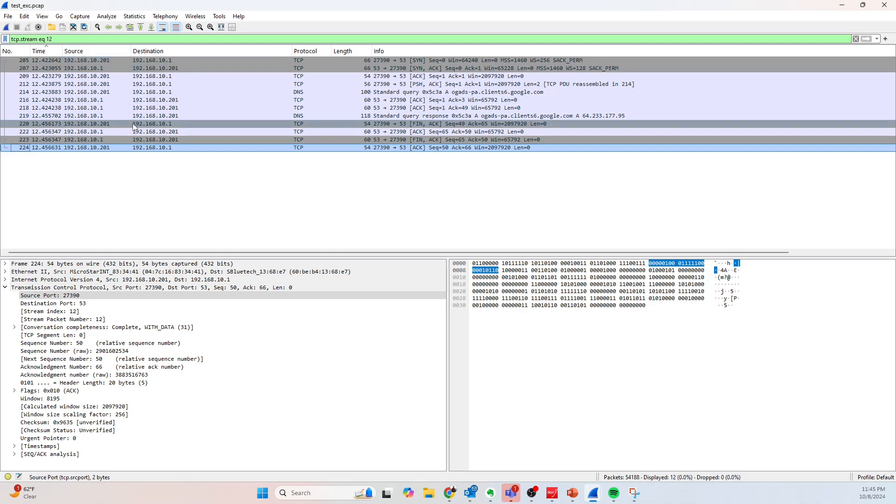
{"action": "left_click", "coordinate": [573, 495]}
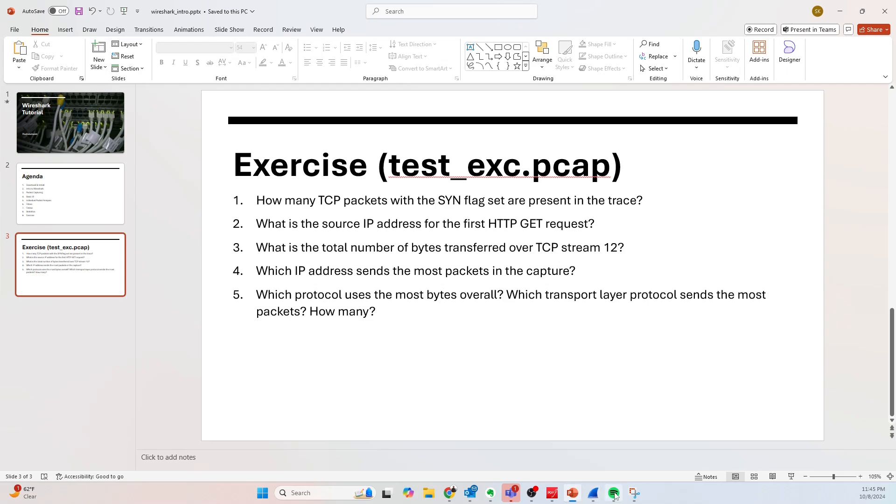
{"action": "mouse_move", "coordinate": [593, 494]}
{"action": "left_click", "coordinate": [636, 461]}
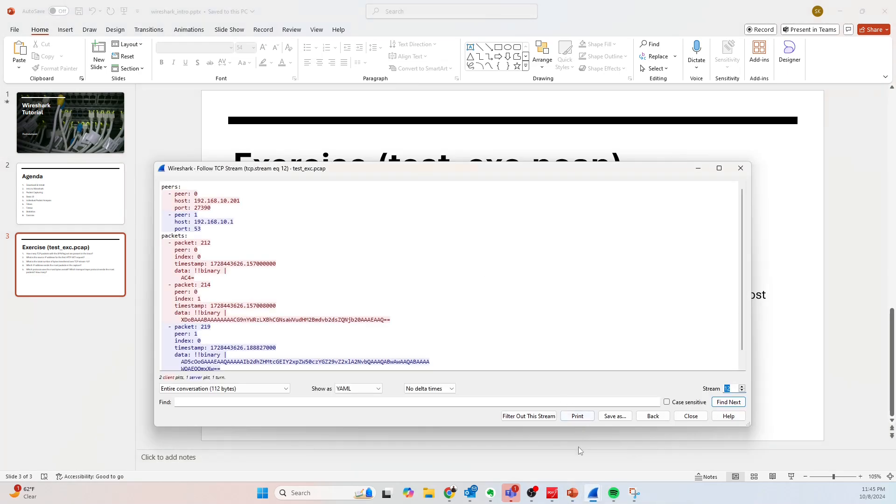
{"action": "left_click", "coordinate": [561, 454]}
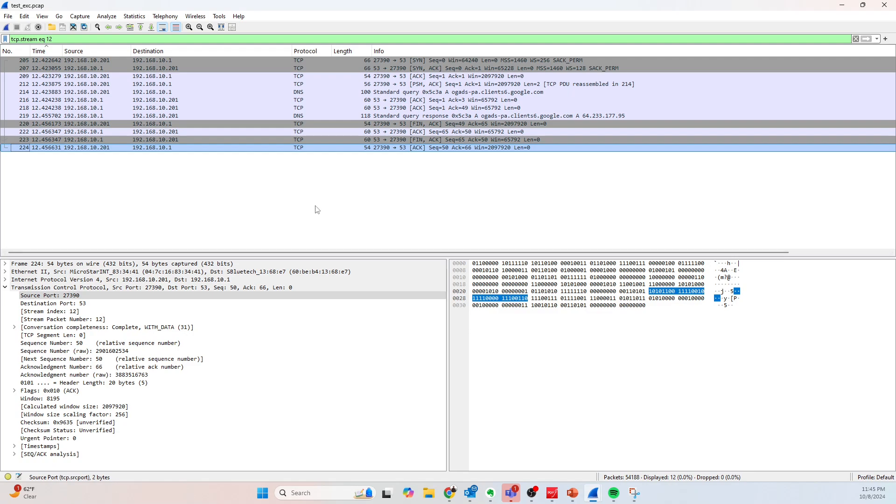
View the Conversations statistics limited to the stream 12 filter, close them, and go to the PowerPoint exercise questions.
{"action": "left_click", "coordinate": [134, 17]}
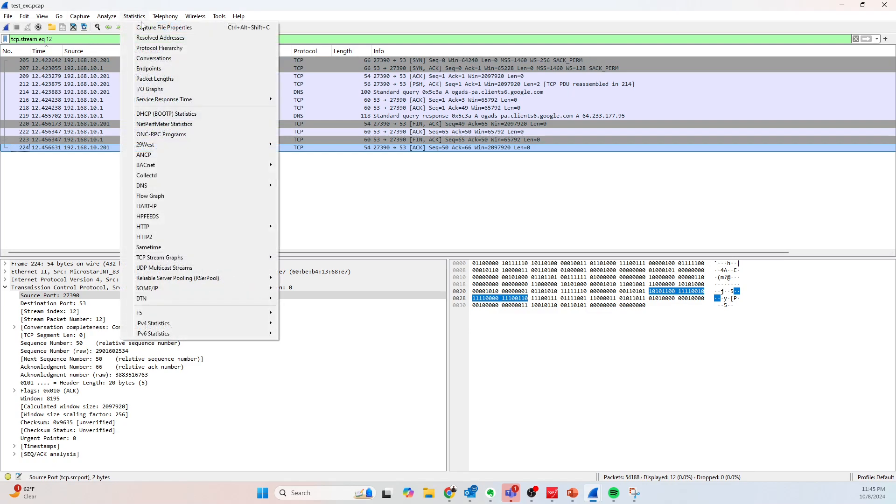
{"action": "left_click", "coordinate": [168, 62]}
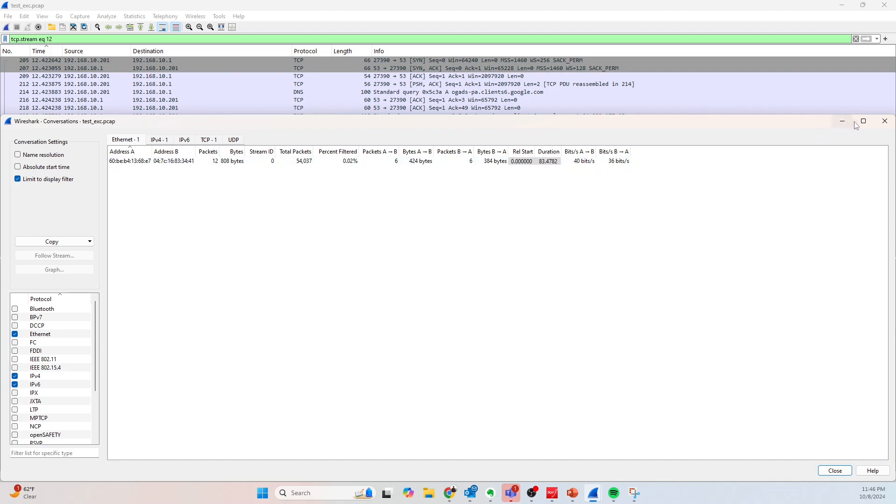
{"action": "left_click", "coordinate": [885, 121]}
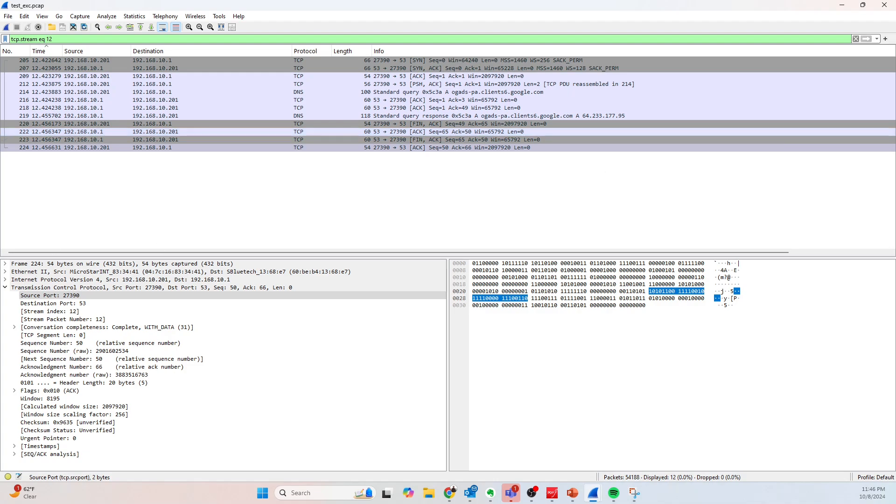
{"action": "left_click", "coordinate": [572, 493]}
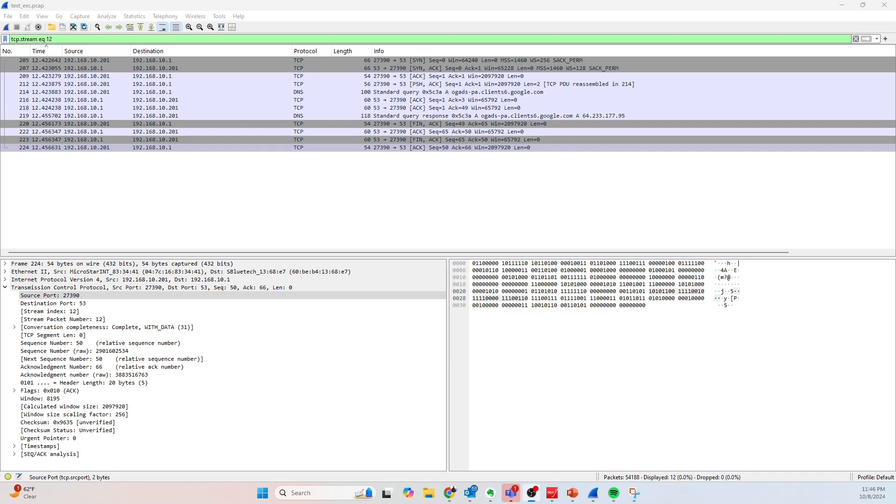
Clear the display filter and open the Conversations statistics for the whole capture.
{"action": "left_click", "coordinate": [856, 38]}
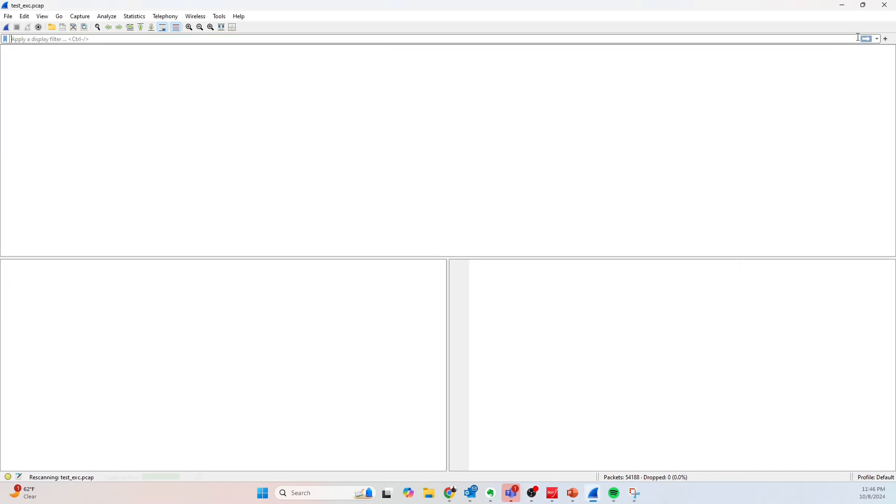
{"action": "left_click", "coordinate": [134, 16]}
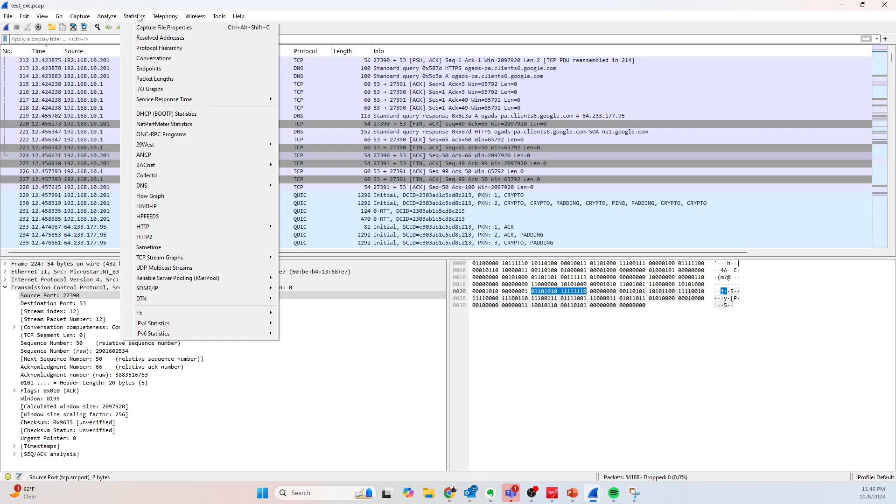
{"action": "left_click", "coordinate": [164, 60]}
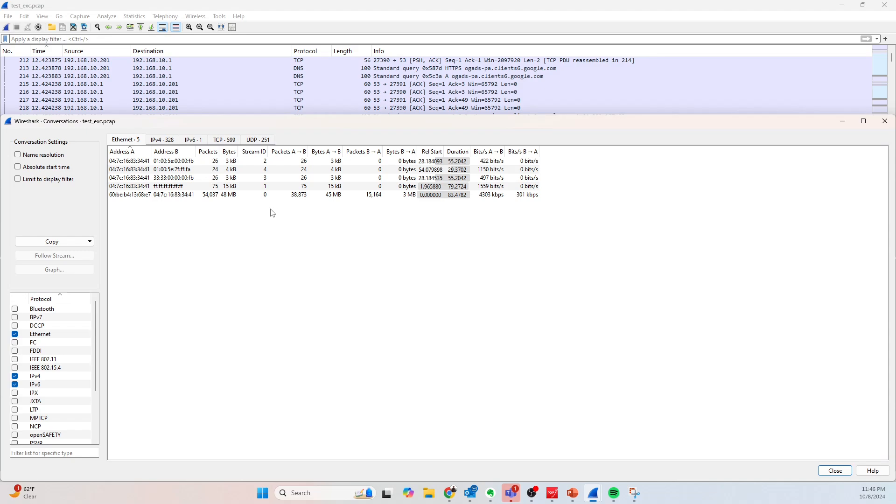
Show the IPv4 conversations sorted by packet count, highest first, and select the top conversation.
{"action": "left_click", "coordinate": [171, 141]}
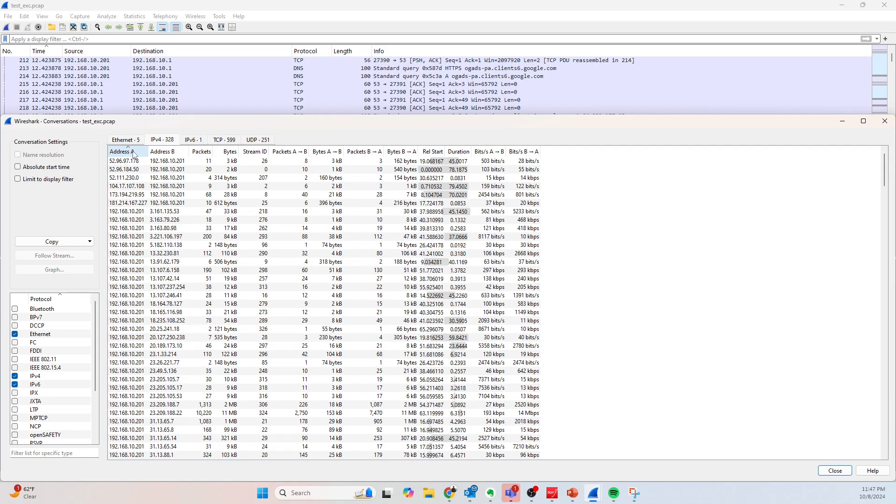
{"action": "left_click", "coordinate": [202, 153]}
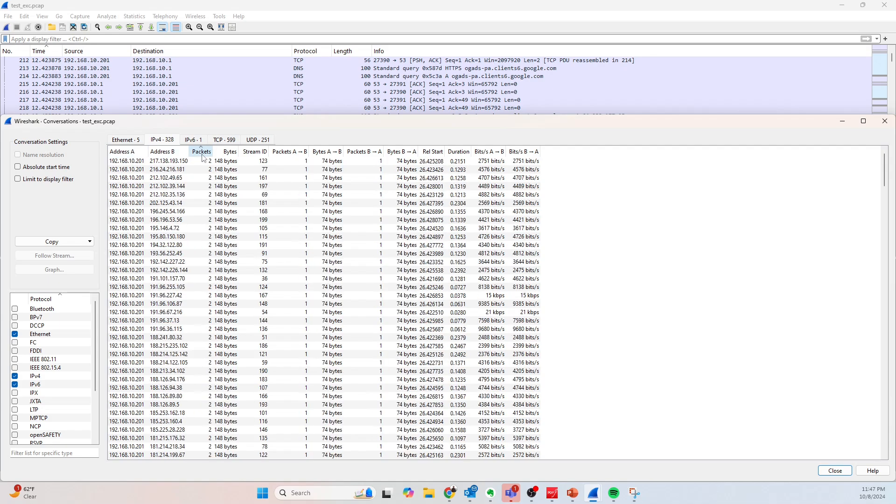
{"action": "left_click", "coordinate": [202, 153]}
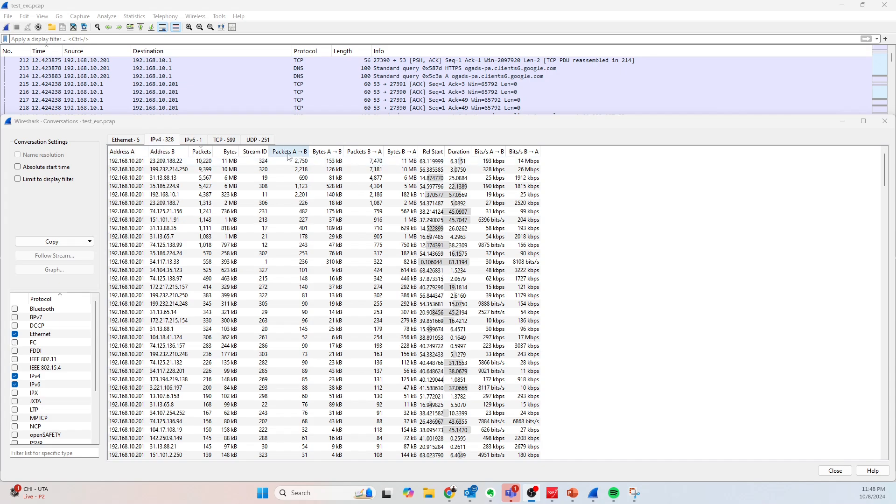
{"action": "left_click", "coordinate": [166, 164]}
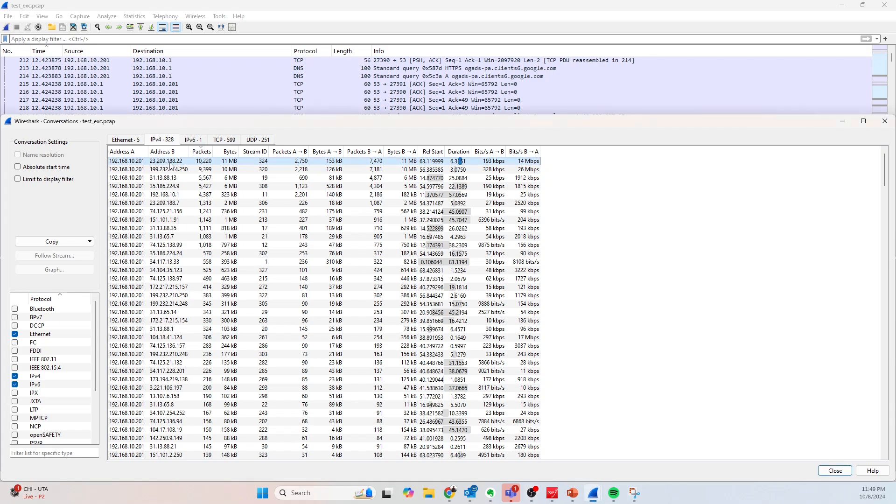
Minimize the main capture window and switch to the PowerPoint exercise slide to read the remaining questions.
{"action": "left_click", "coordinate": [491, 27]}
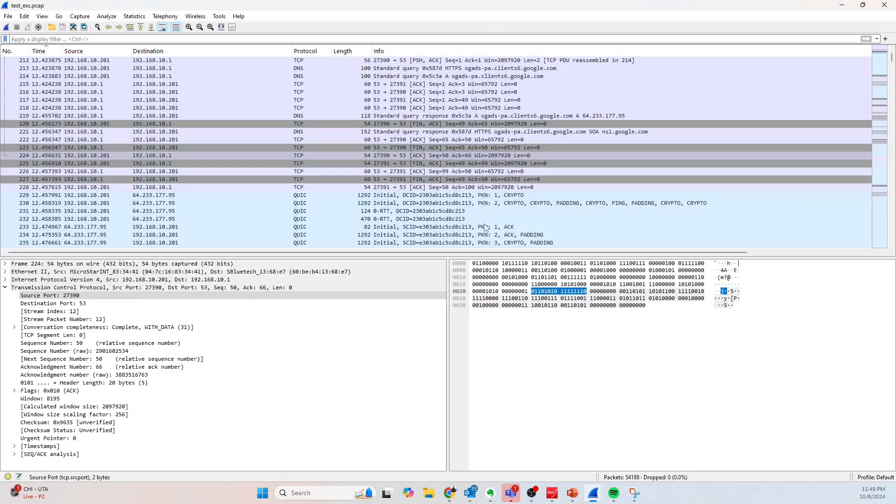
{"action": "left_click", "coordinate": [449, 495]}
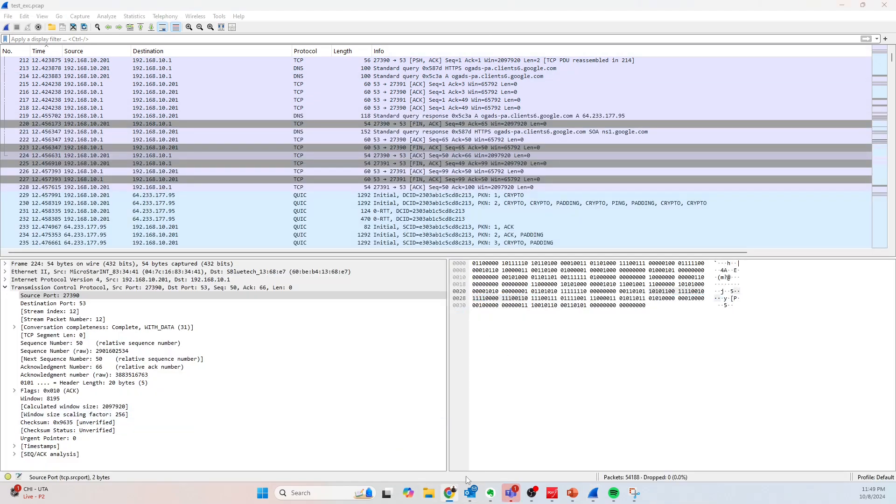
{"action": "left_click", "coordinate": [842, 5]}
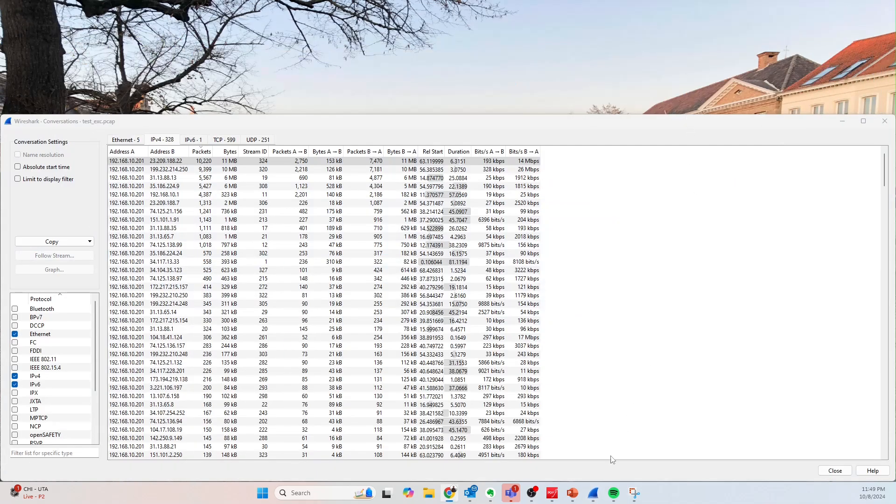
{"action": "left_click", "coordinate": [578, 493]}
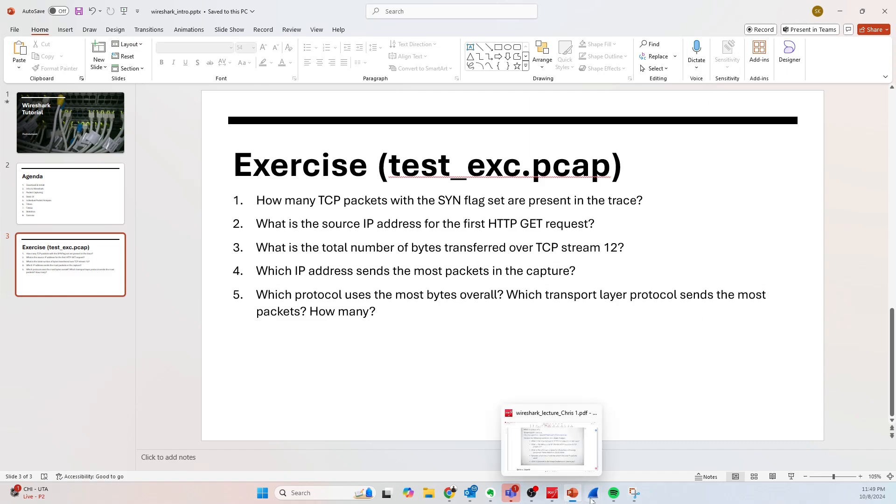
Switch to the test_exc.pcap capture in Wireshark and open the Protocol Hierarchy statistics for the whole capture.
{"action": "mouse_move", "coordinate": [597, 498]}
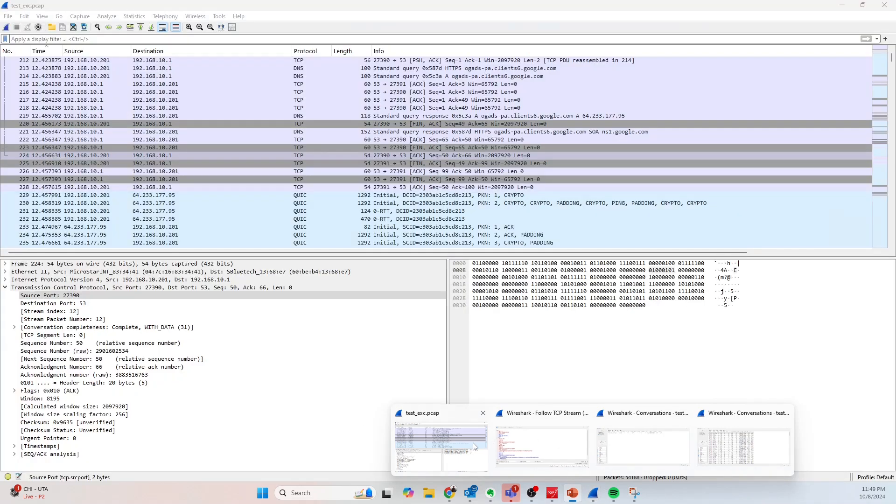
{"action": "left_click", "coordinate": [474, 447]}
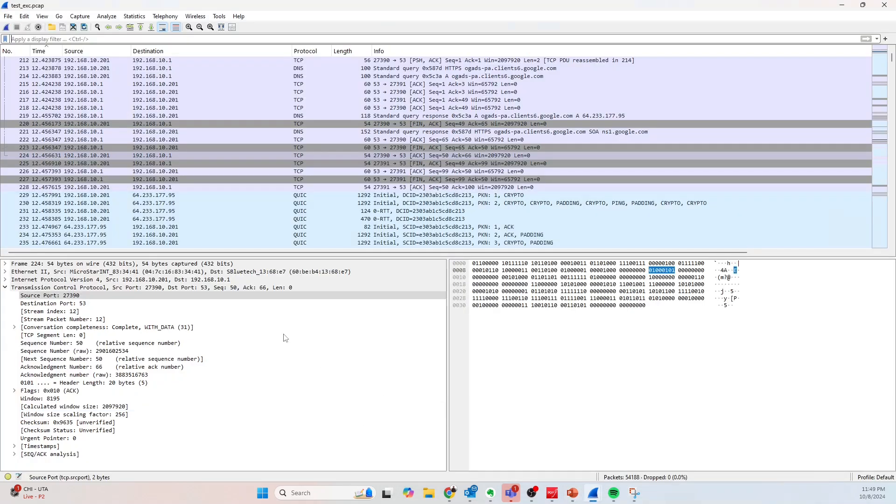
{"action": "left_click", "coordinate": [111, 17]}
{"action": "mouse_move", "coordinate": [135, 16]}
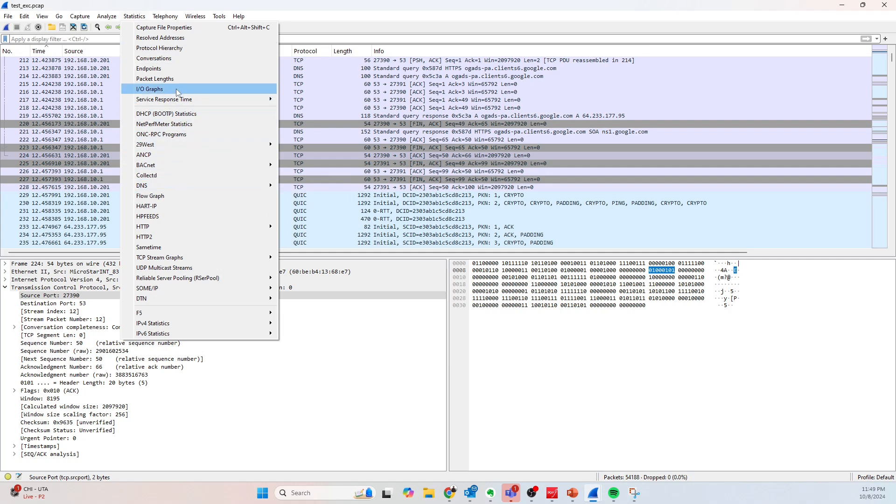
{"action": "left_click", "coordinate": [178, 52]}
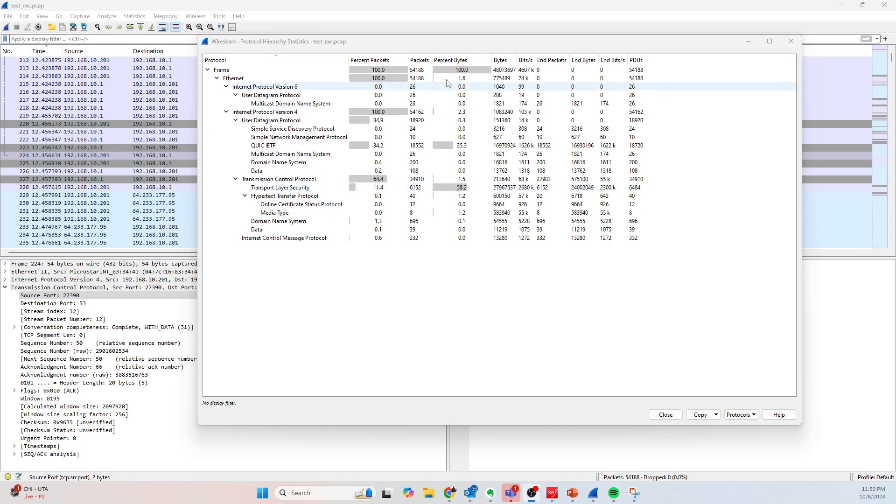
Reread exercise question 5 on the PowerPoint slide and compare its wording with the Protocol Hierarchy statistics in Wireshark.
{"action": "left_click", "coordinate": [573, 494]}
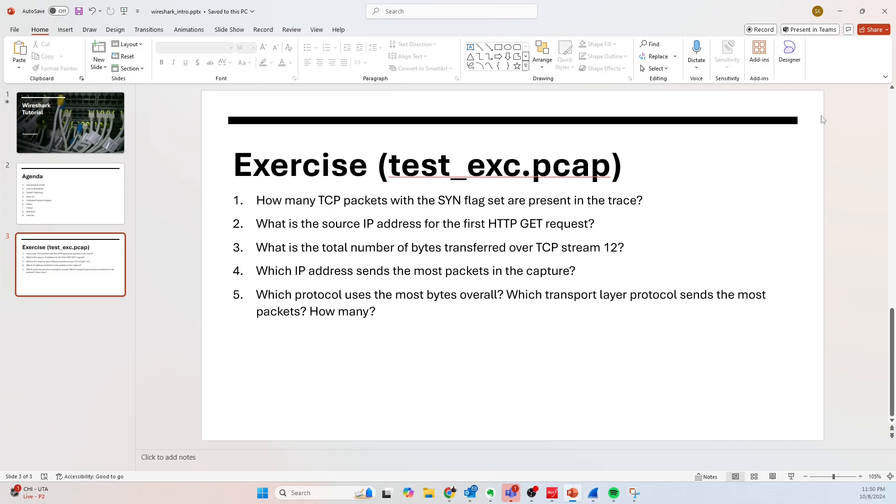
{"action": "left_click", "coordinate": [840, 11]}
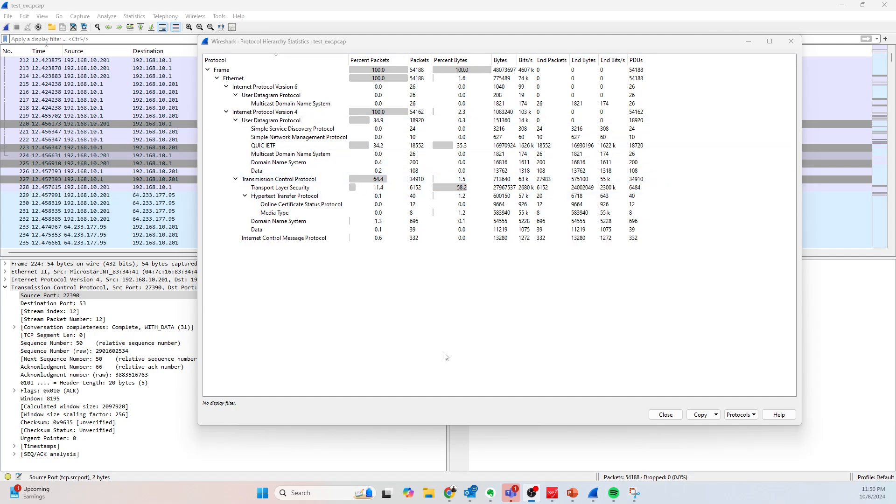
{"action": "left_click", "coordinate": [576, 496]}
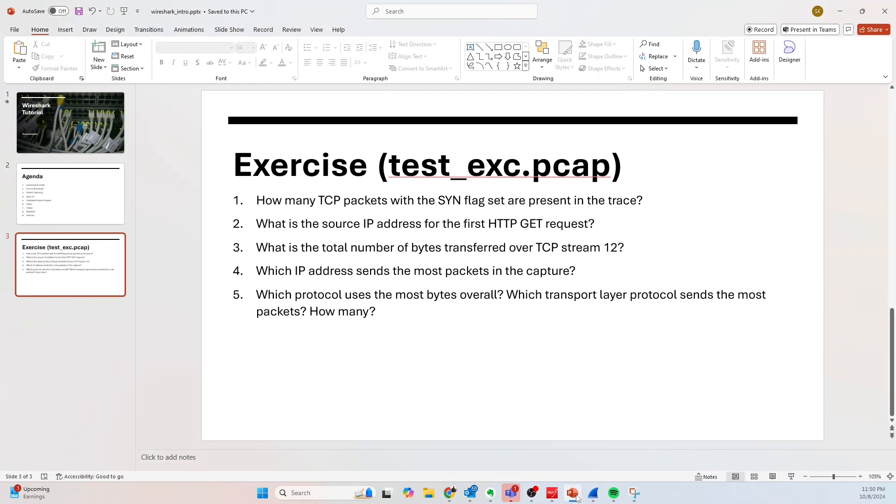
{"action": "left_click", "coordinate": [840, 11]}
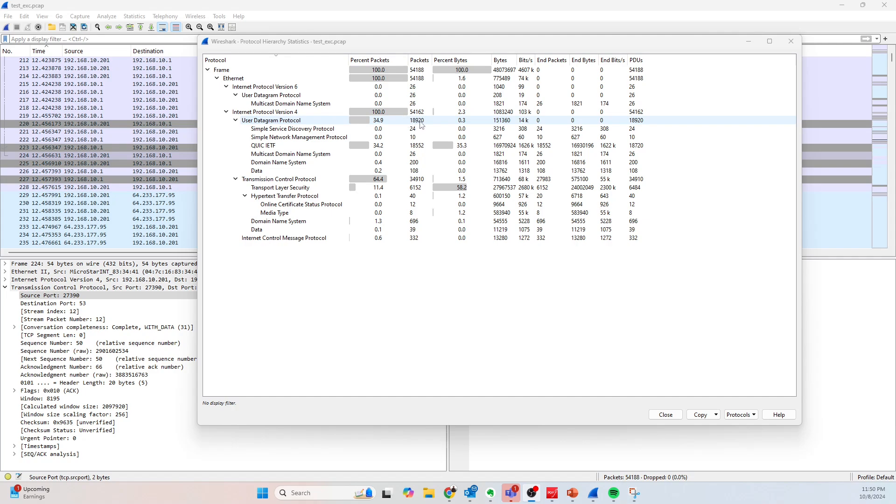
Select the Transmission Control Protocol row to read its packet count, and close the Protocol Hierarchy statistics.
{"action": "left_click", "coordinate": [419, 182]}
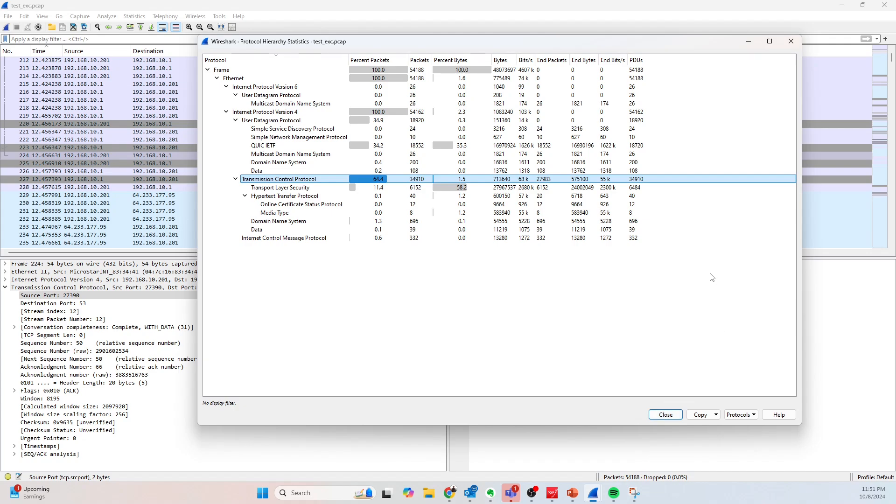
{"action": "left_click", "coordinate": [792, 42]}
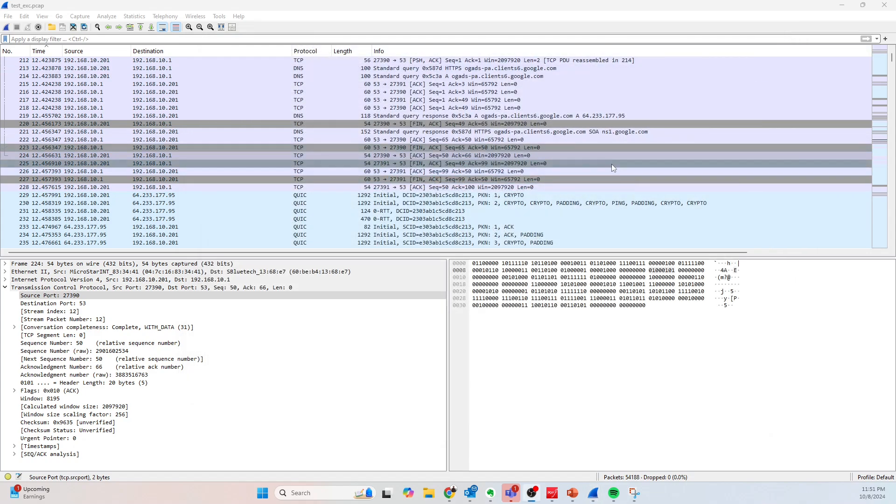